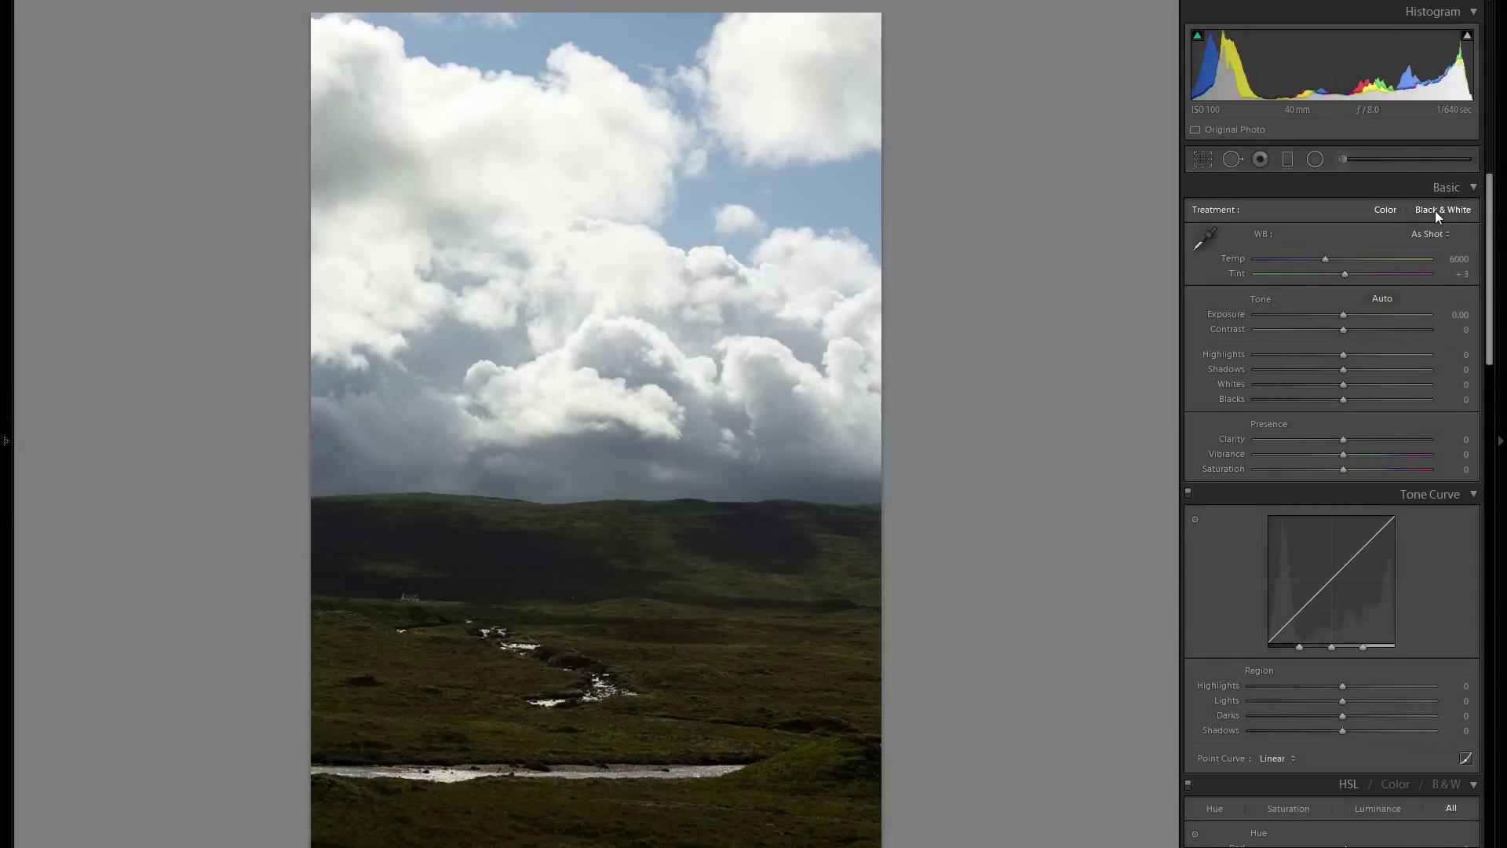
pyautogui.click(1434, 211)
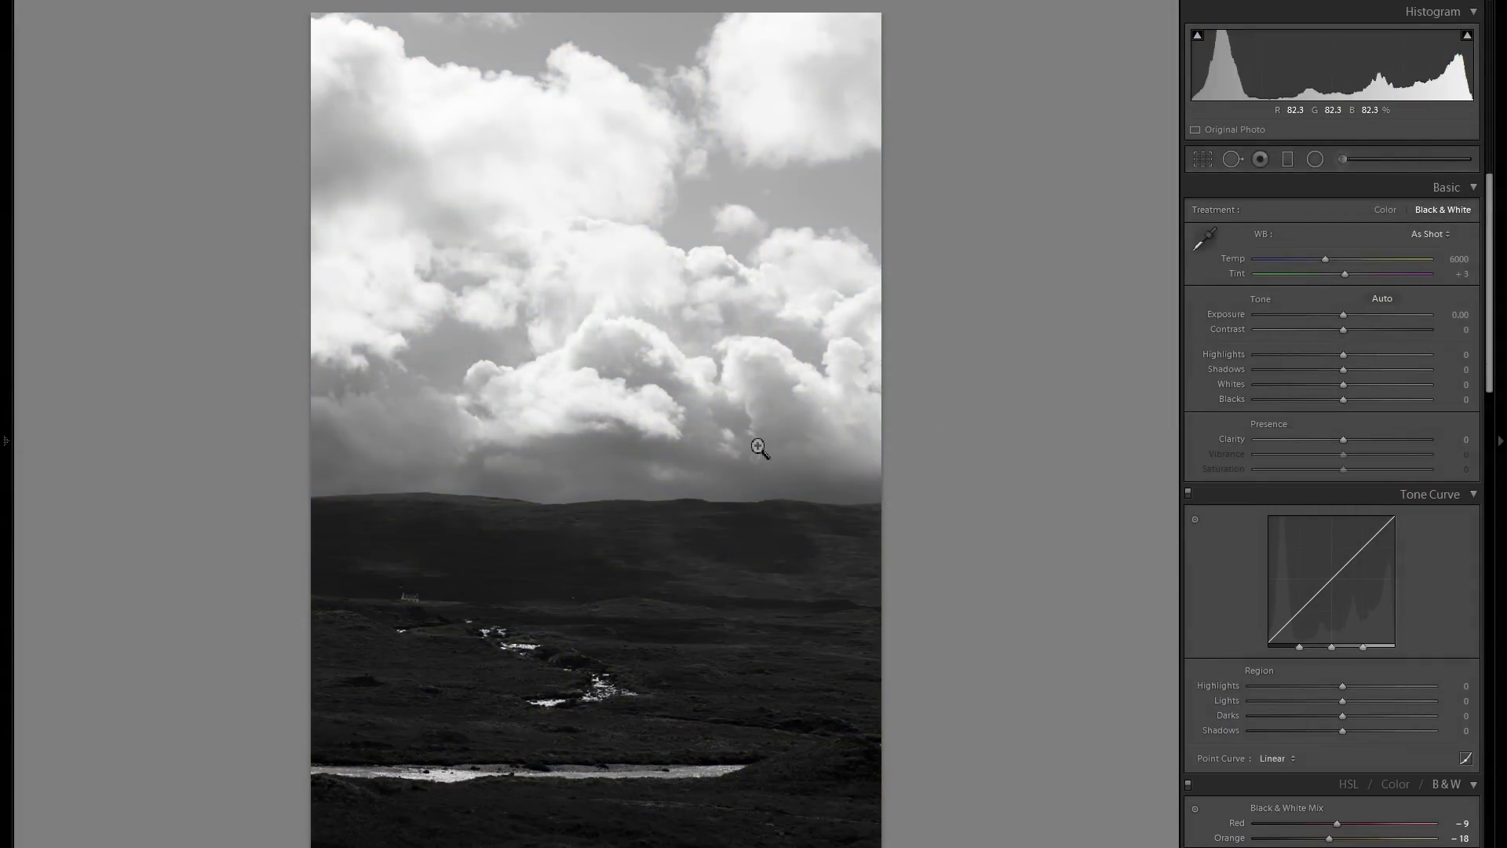
pyautogui.click(406, 600)
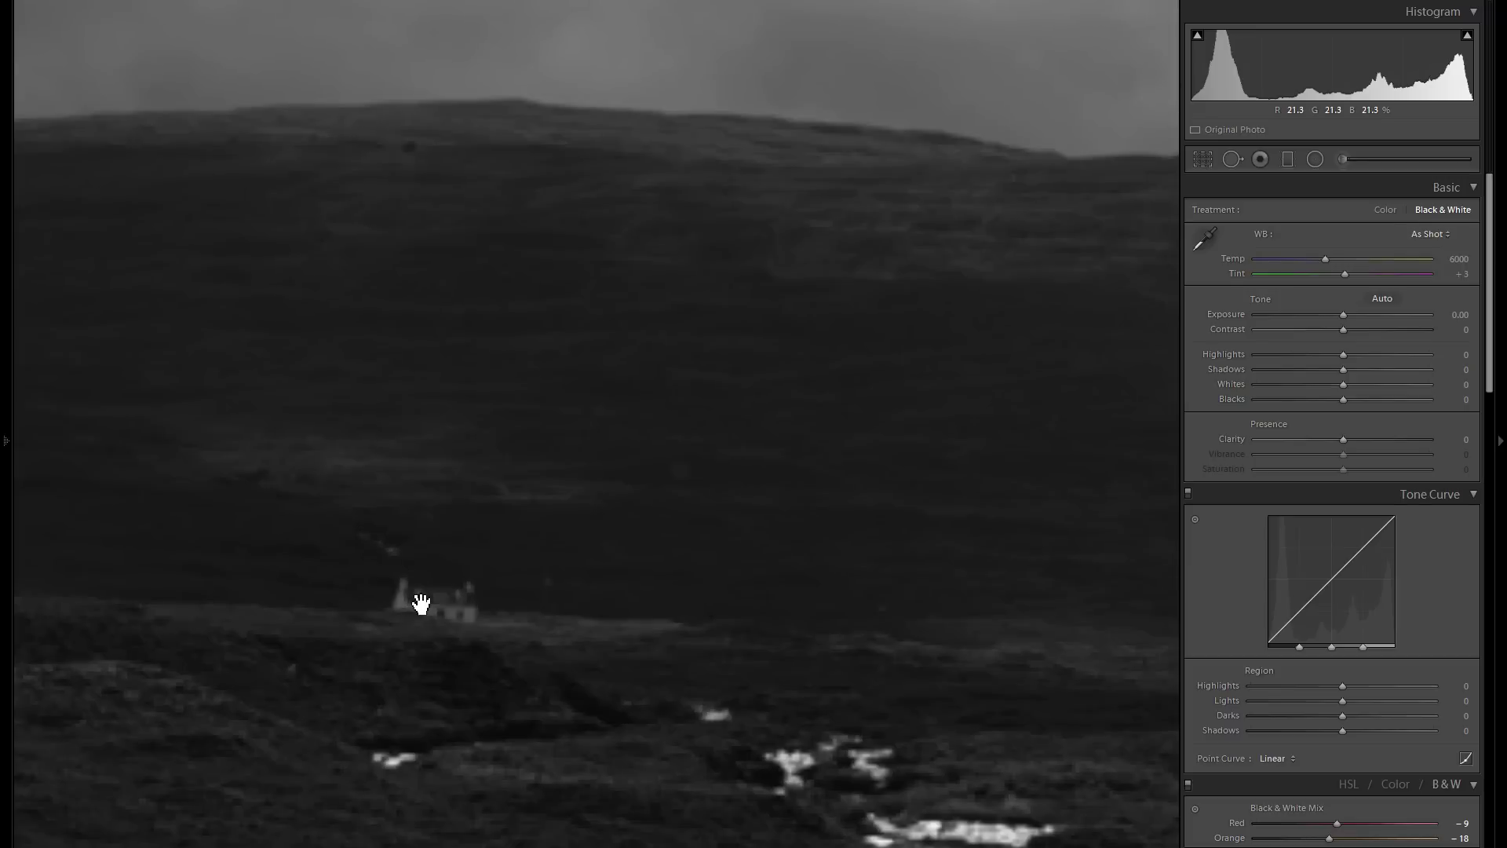
pyautogui.click(474, 608)
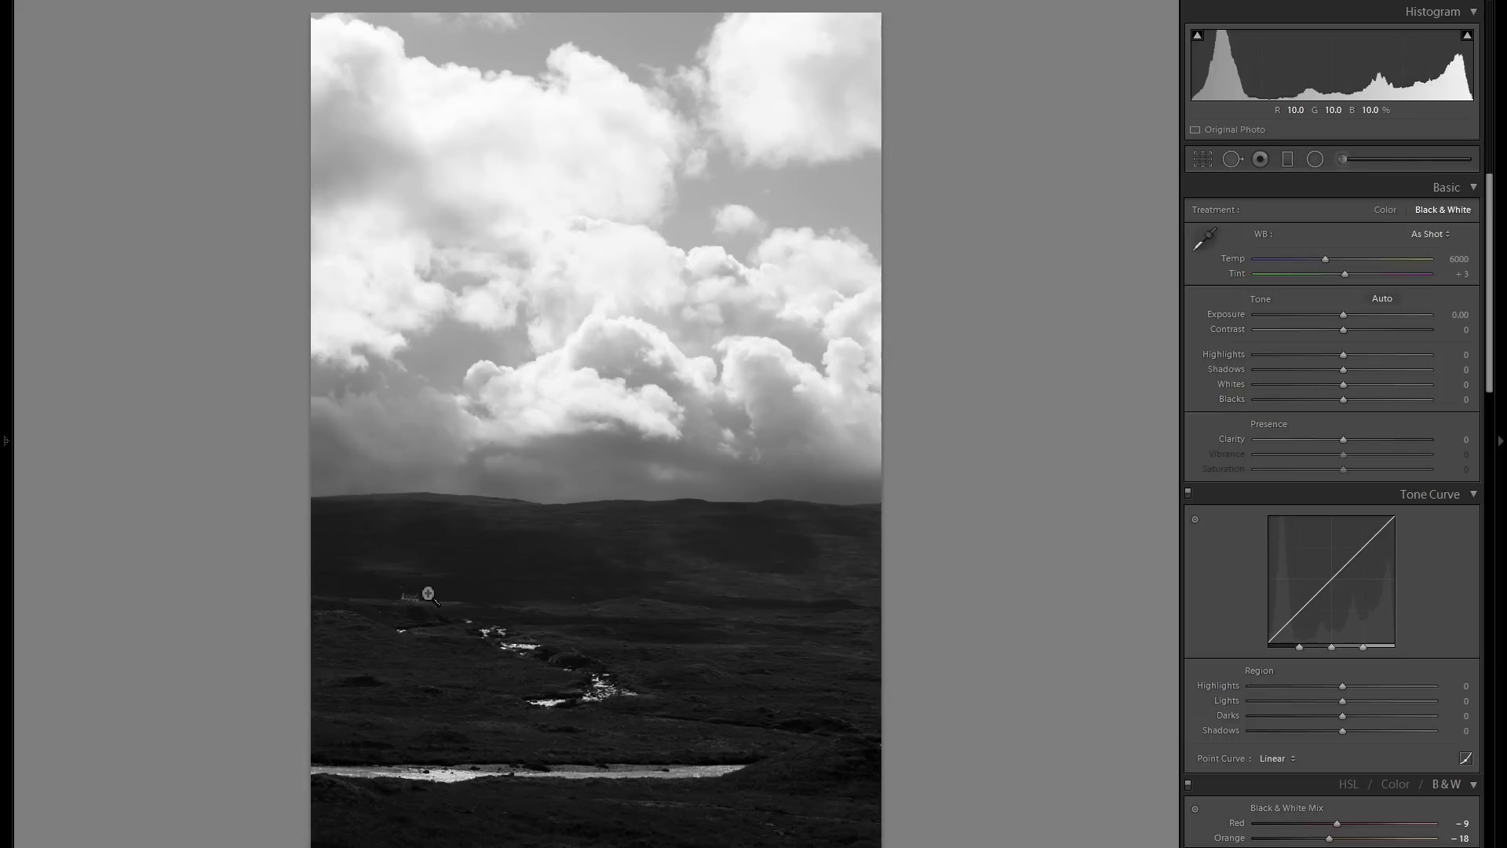
# Step: Crop a small strip off the bottom of the photo, keeping its tall portrait framing
pyautogui.click(1204, 159)
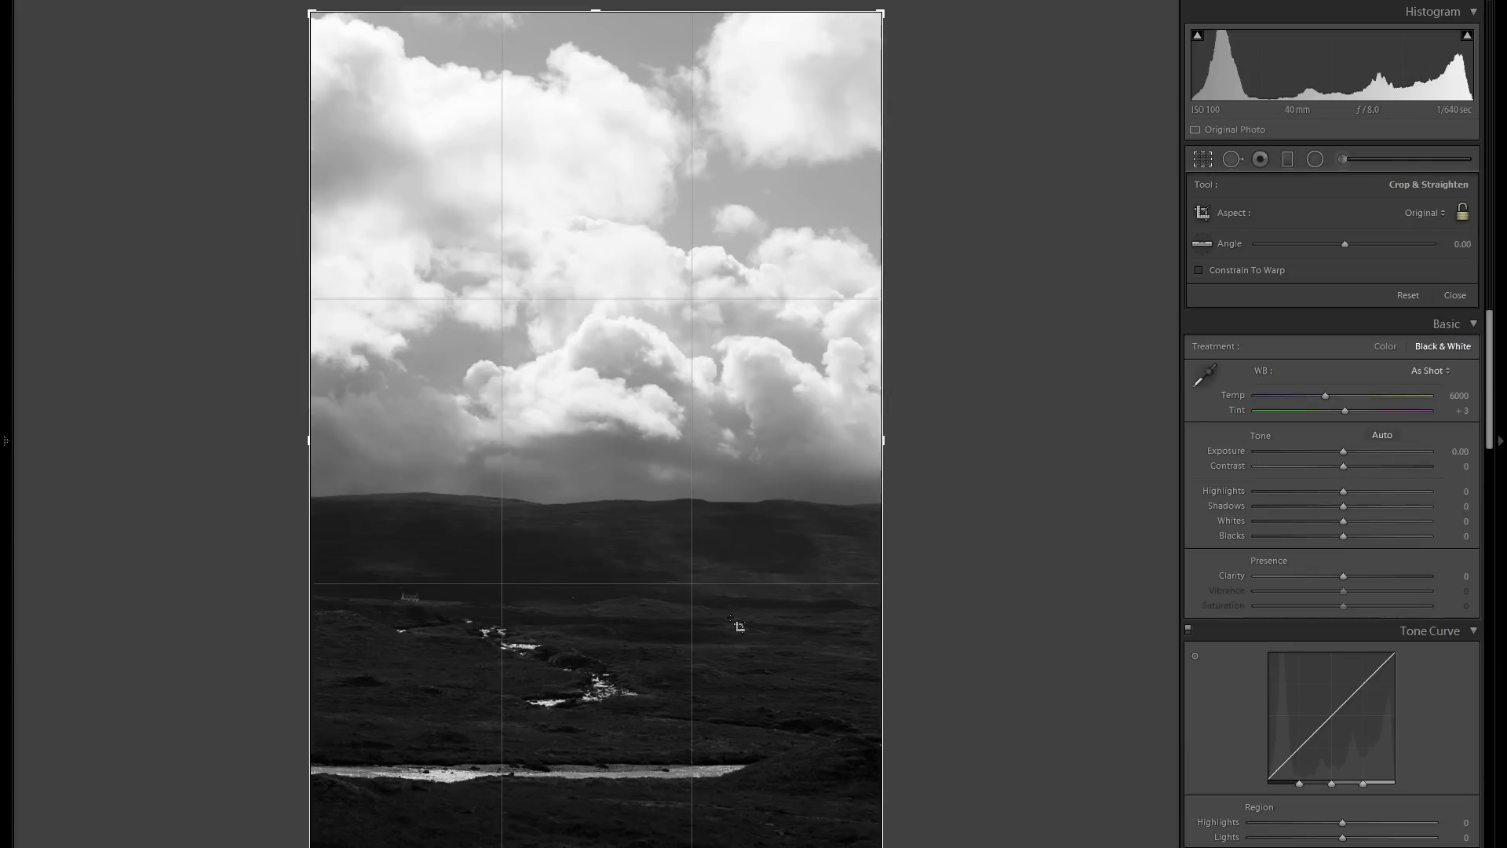
pyautogui.moveTo(618, 843); pyautogui.dragTo(616, 838)
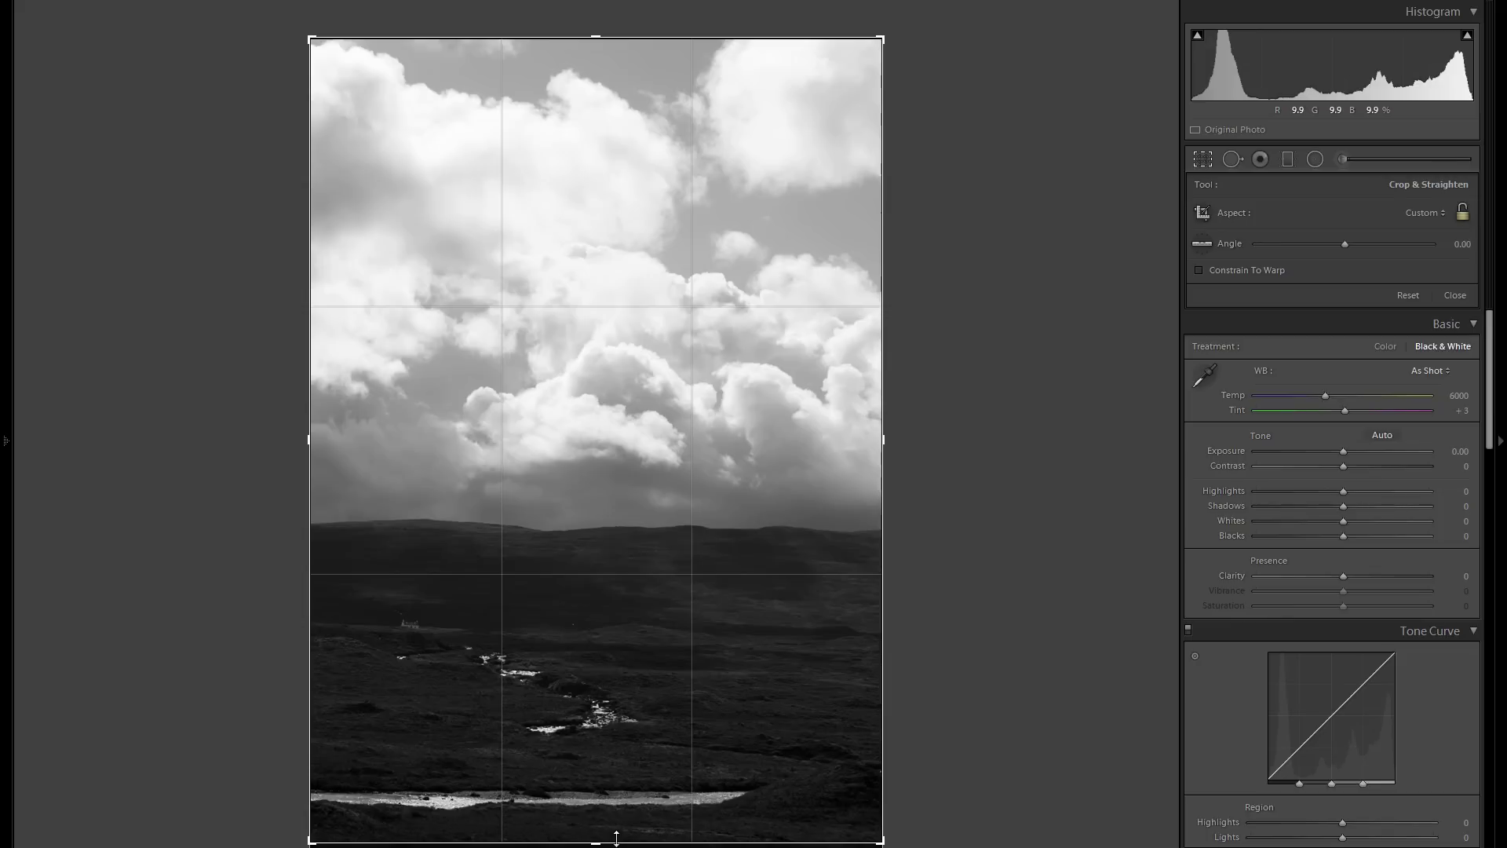
pyautogui.press('Return')
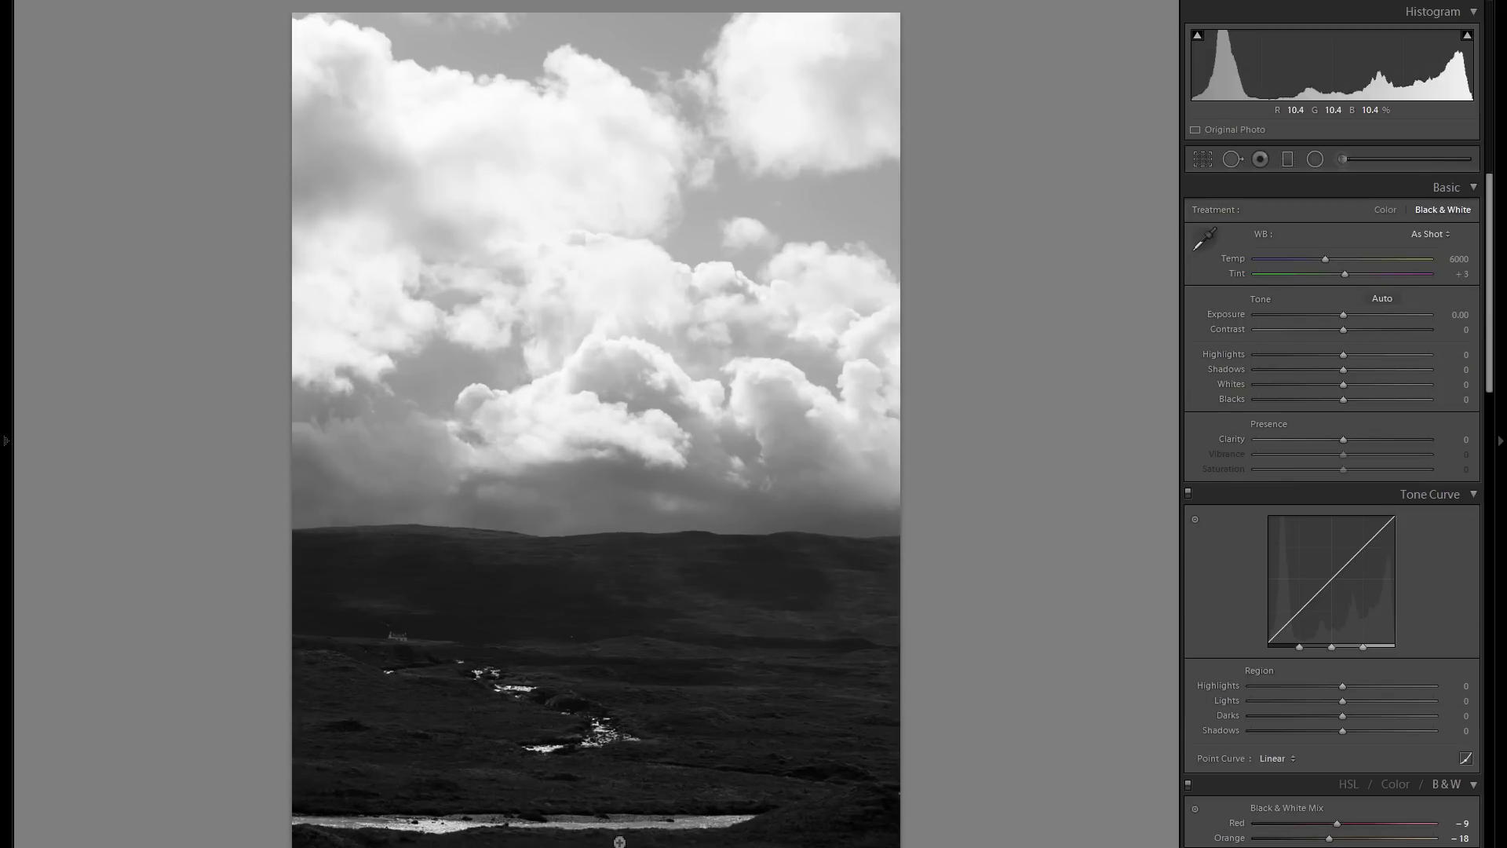
# Step: Try a tighter crop from the top into the sky, then undo it
pyautogui.click(1212, 163)
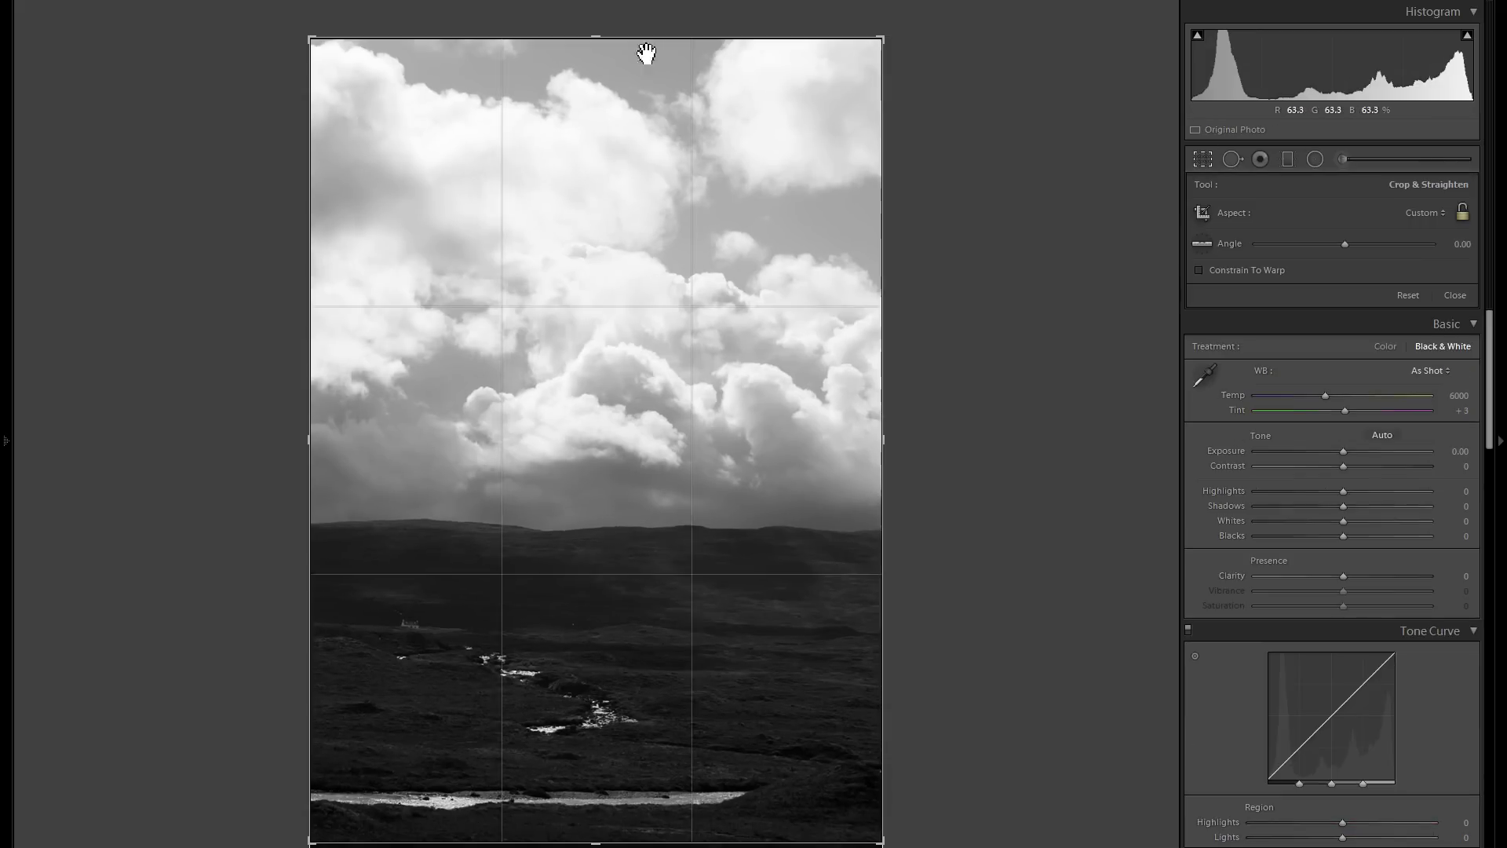
pyautogui.moveTo(632, 37); pyautogui.dragTo(631, 138)
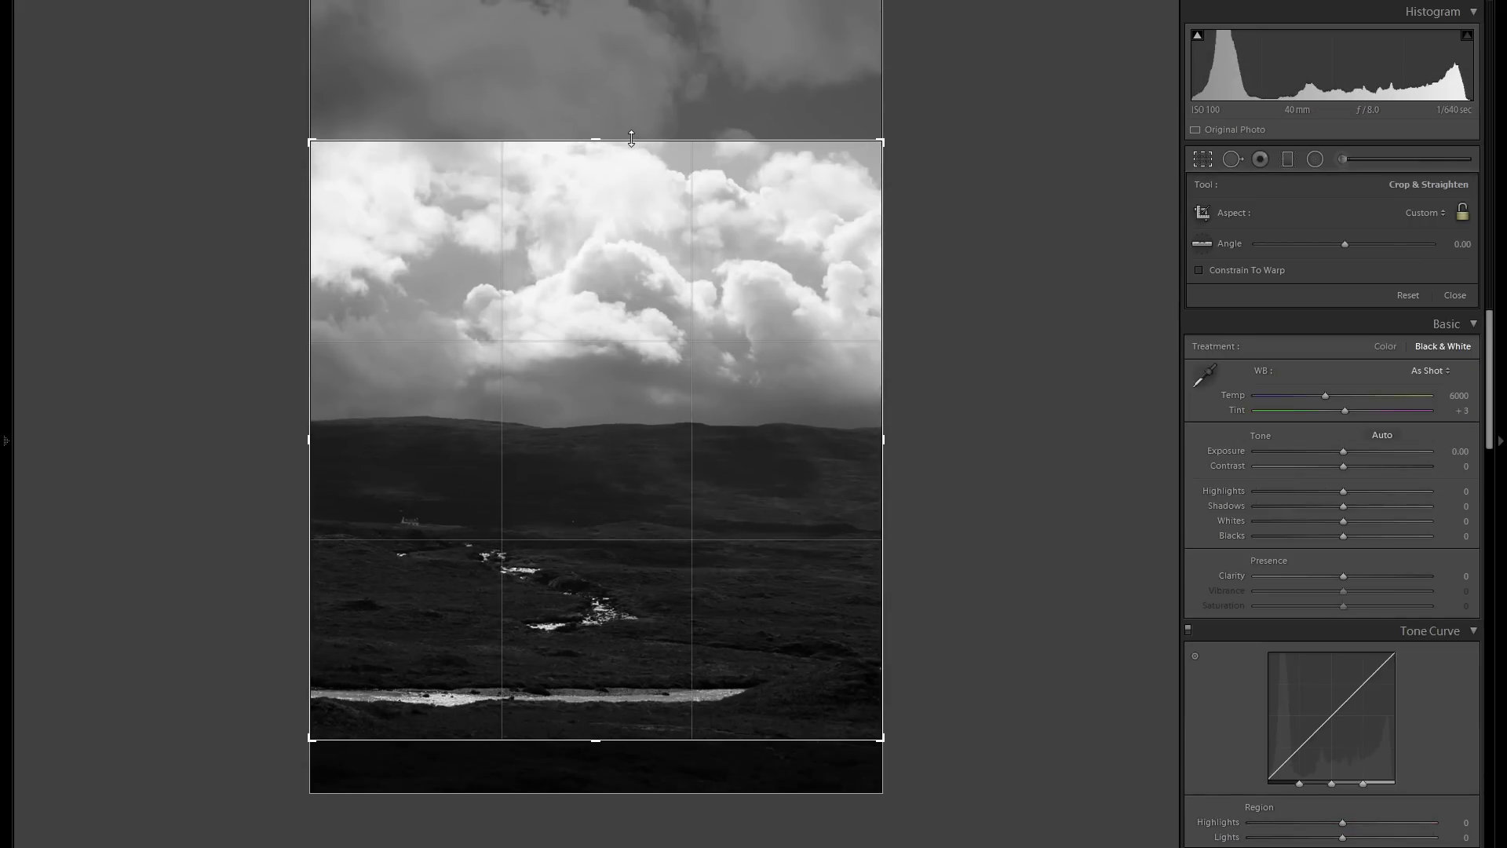
pyautogui.press('Return')
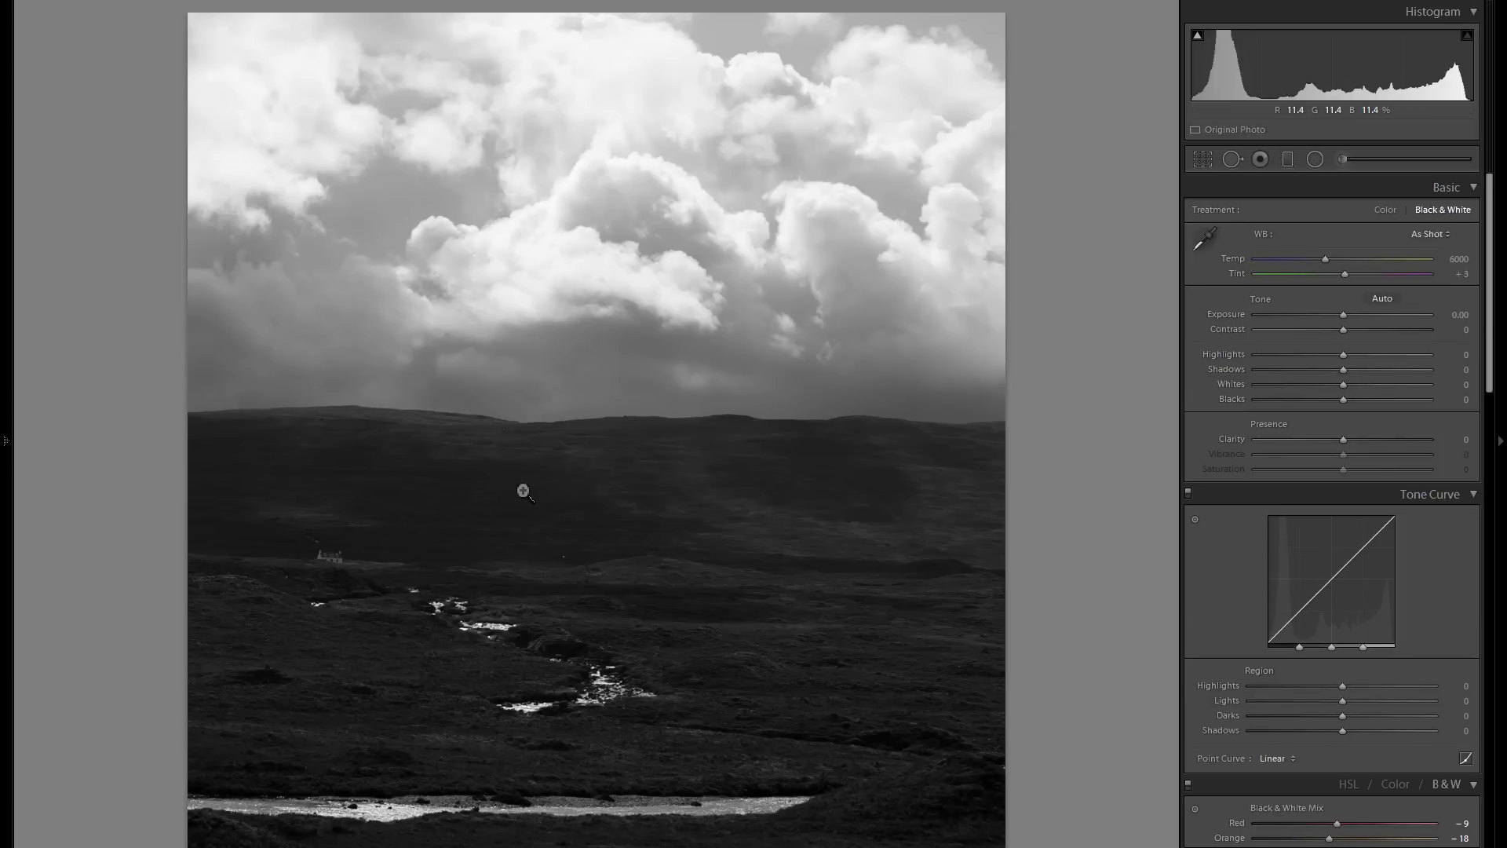
pyautogui.hotkey('ctrl', 'z')
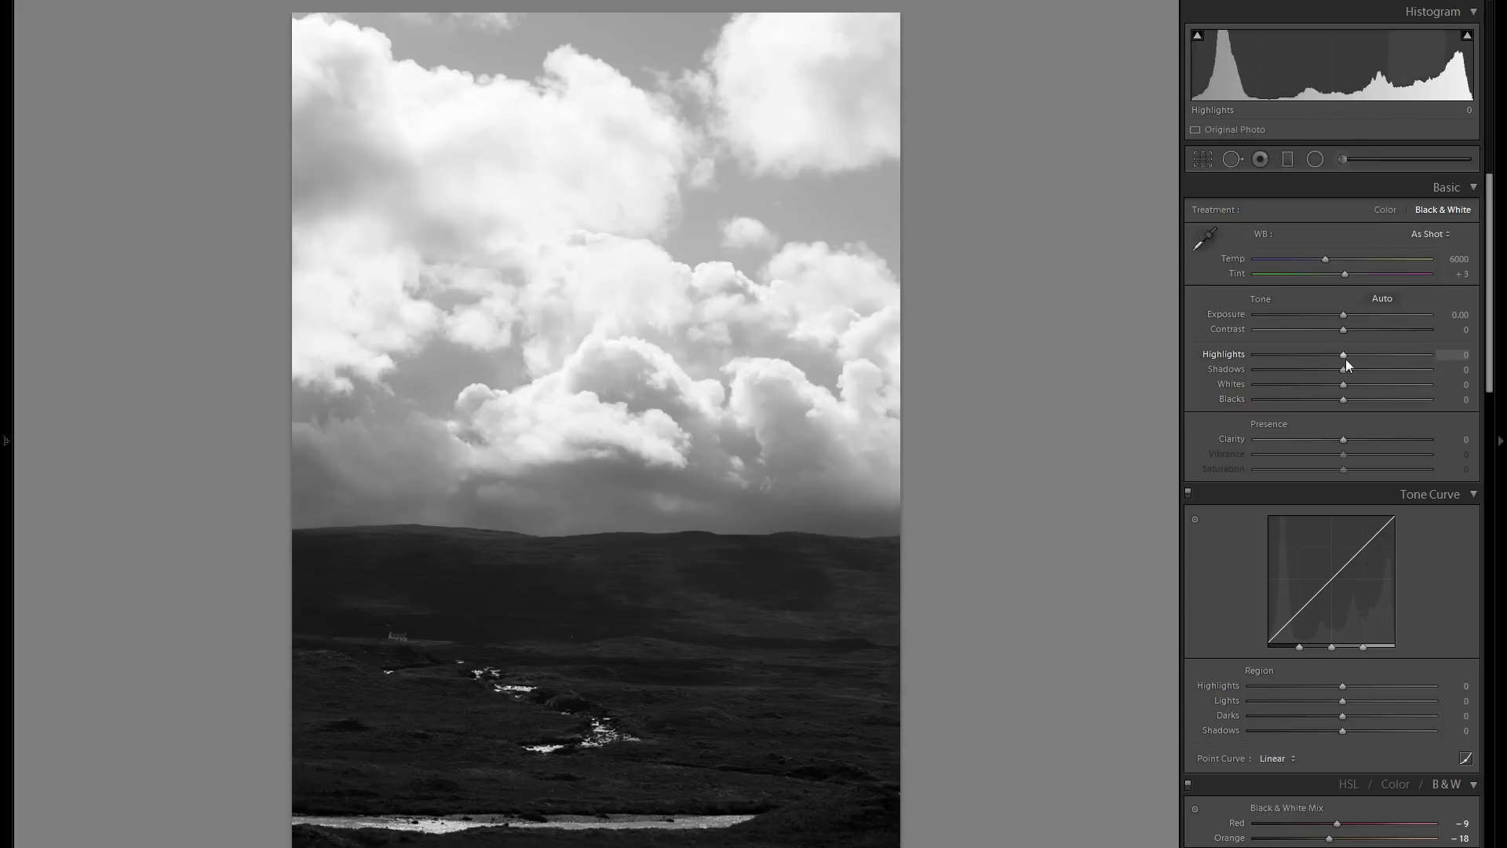
# Step: Pull Highlights to −100, lift Shadows to +78 and raise Contrast to +40
pyautogui.moveTo(1372, 360); pyautogui.dragTo(1108, 360)
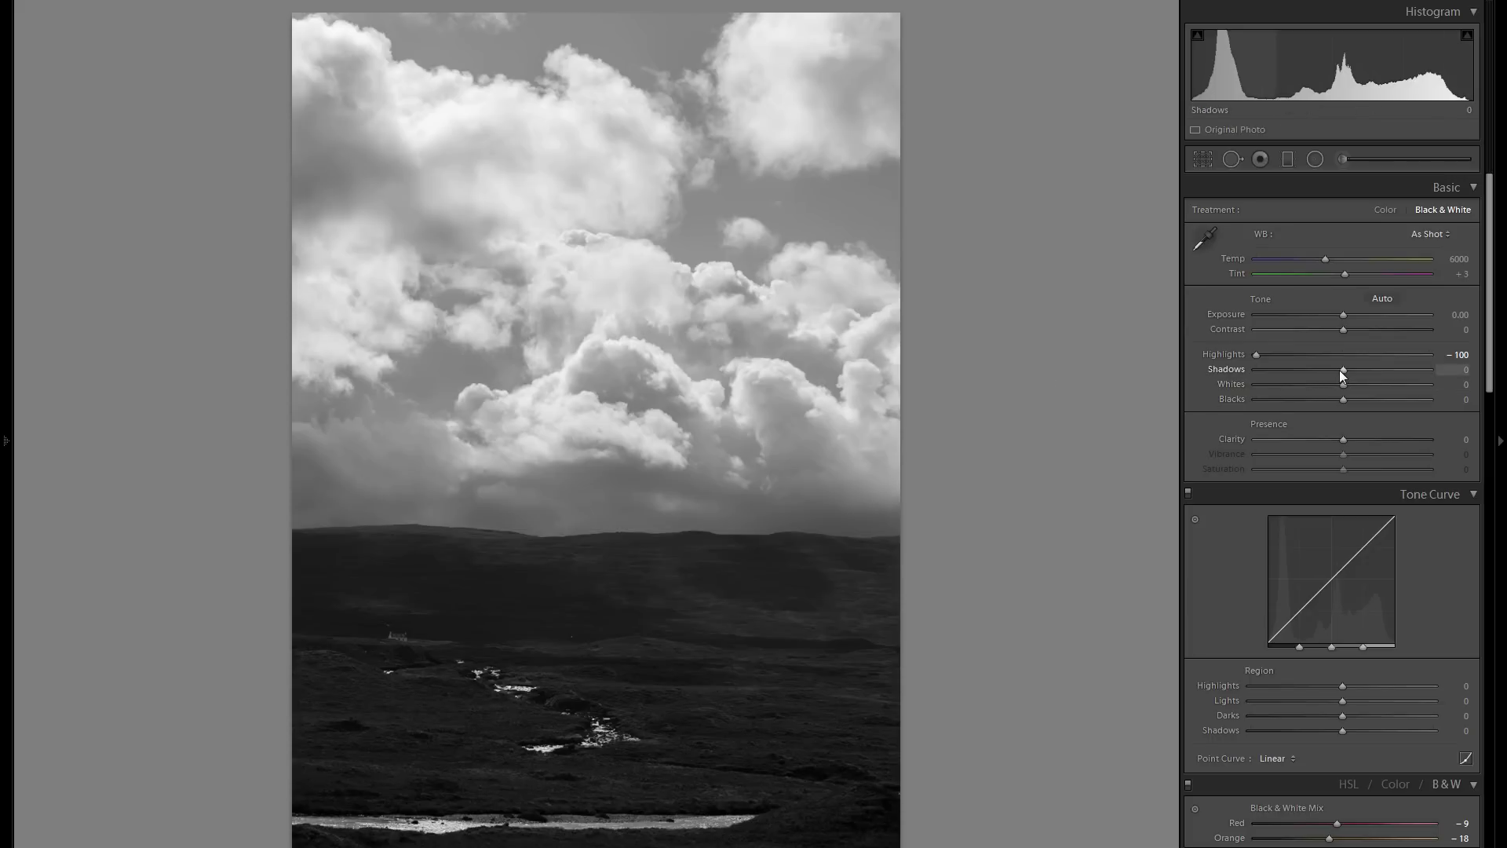
pyautogui.moveTo(1340, 372); pyautogui.dragTo(1304, 402)
pyautogui.click(1379, 329)
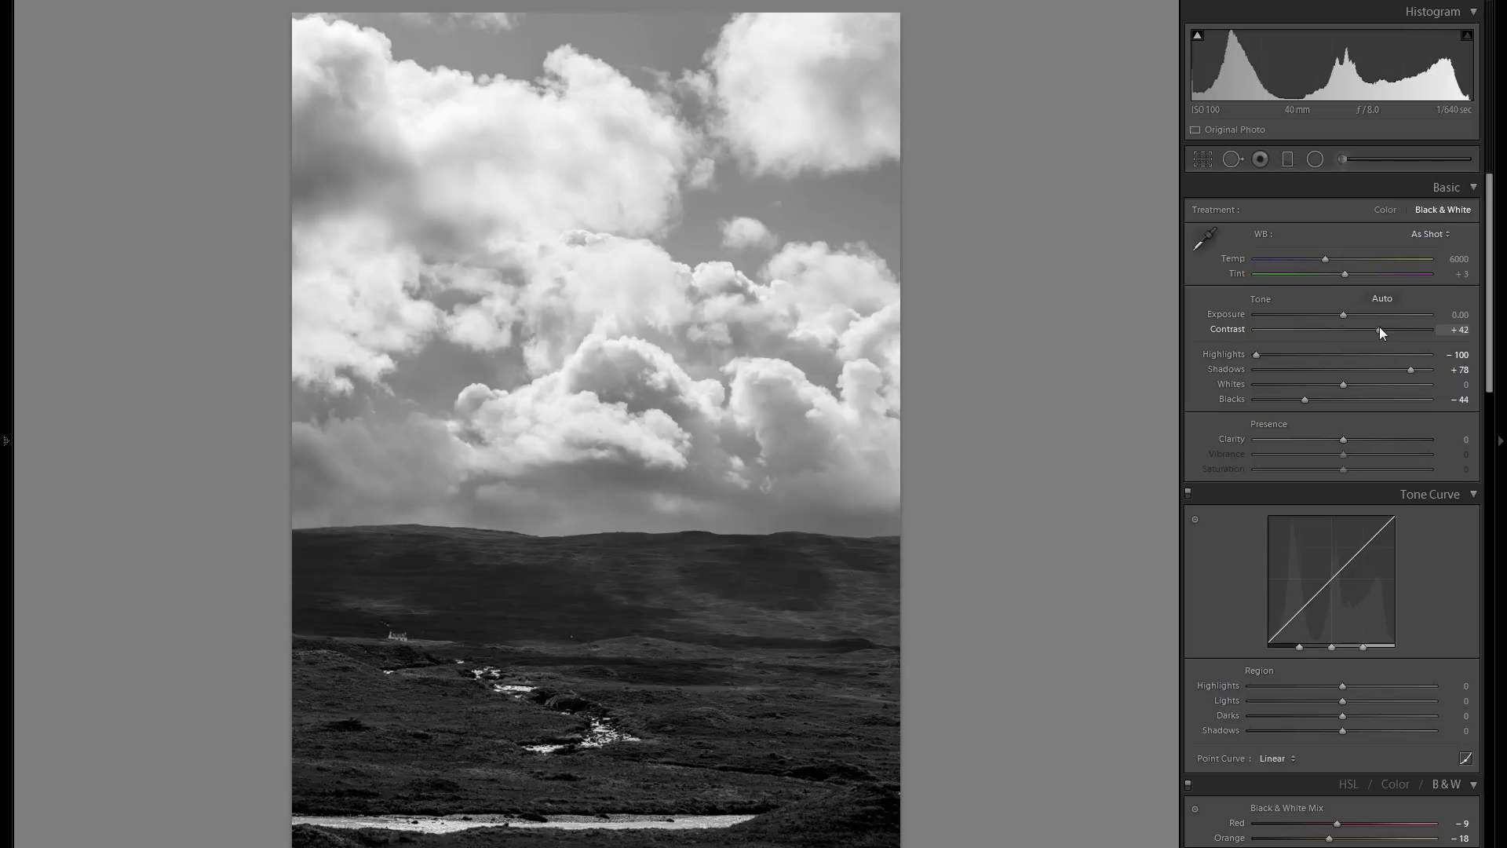
pyautogui.moveTo(1379, 327)
pyautogui.mouseDown()
pyautogui.moveTo(1397, 327)
pyautogui.moveTo(1379, 330)
pyautogui.mouseUp()
# Step: Deepen Blacks to −64, compare Shadows at 0 before restoring +78, and lower Clarity to −53
pyautogui.moveTo(1291, 402); pyautogui.dragTo(1287, 400)
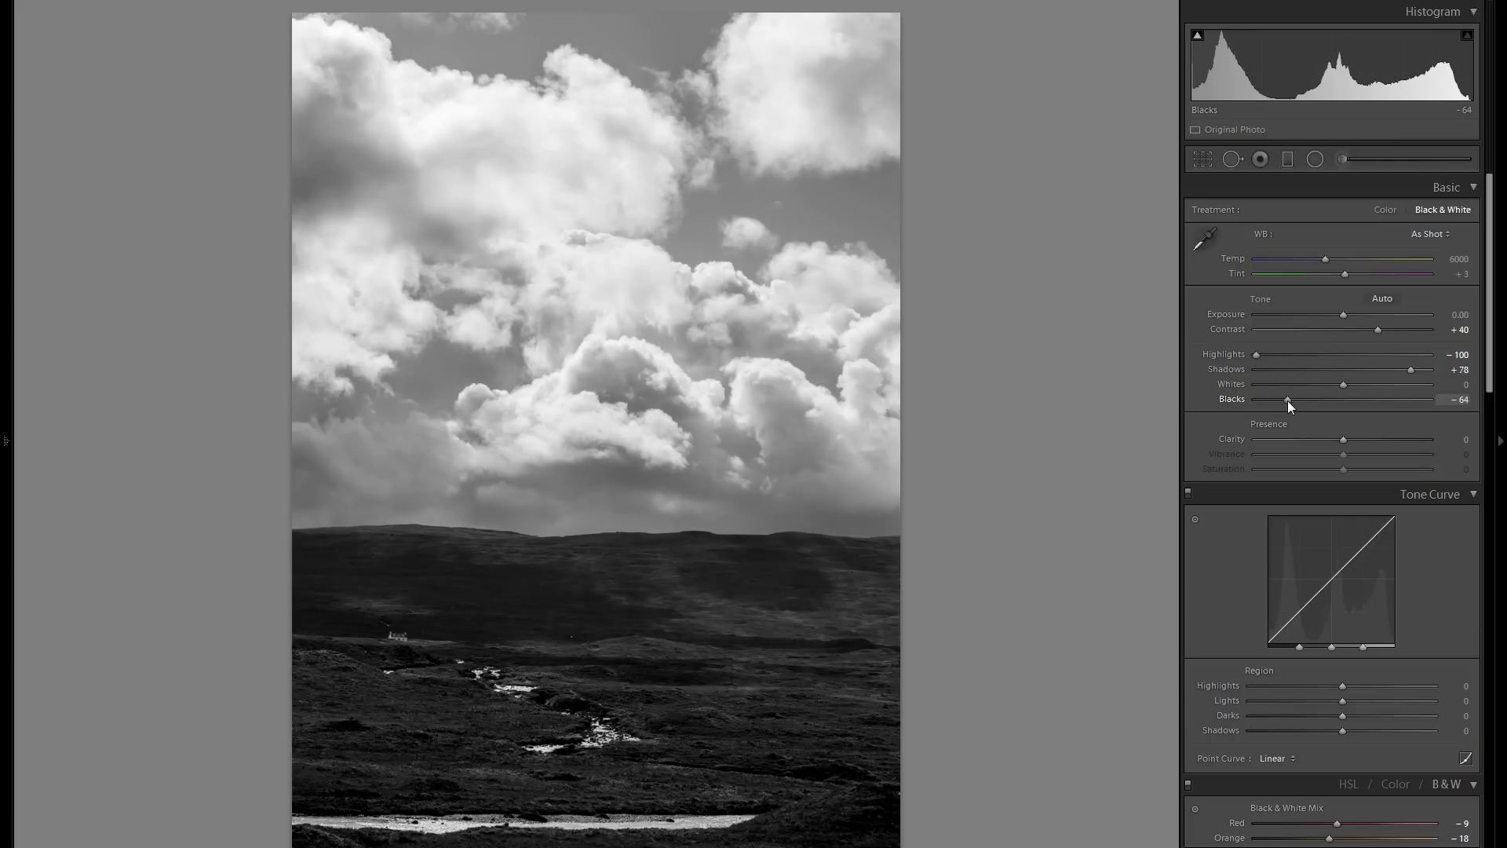
pyautogui.doubleClick(1237, 372)
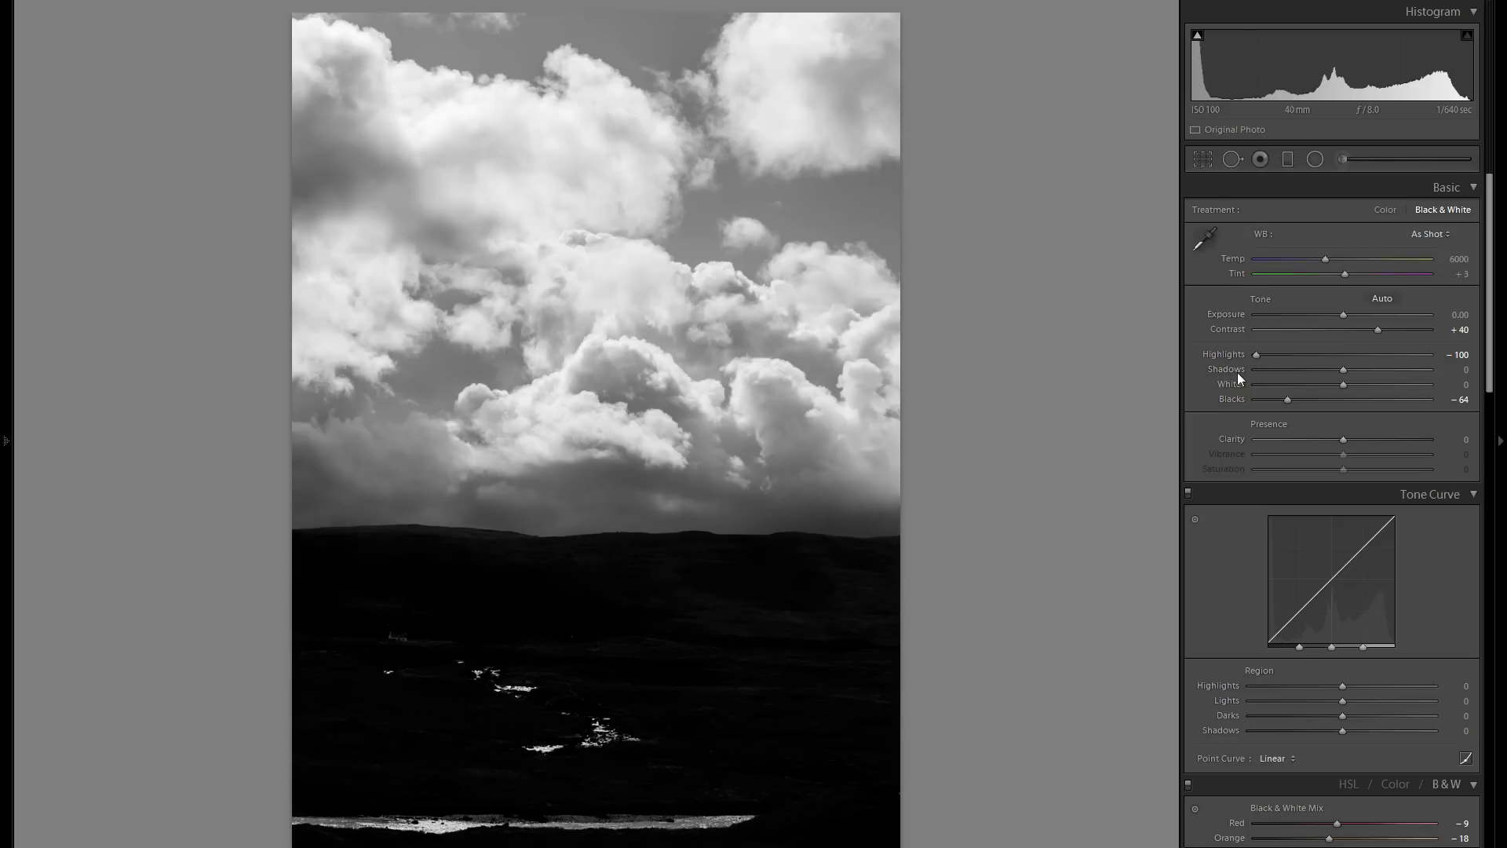
pyautogui.hotkey('ctrl', 'z')
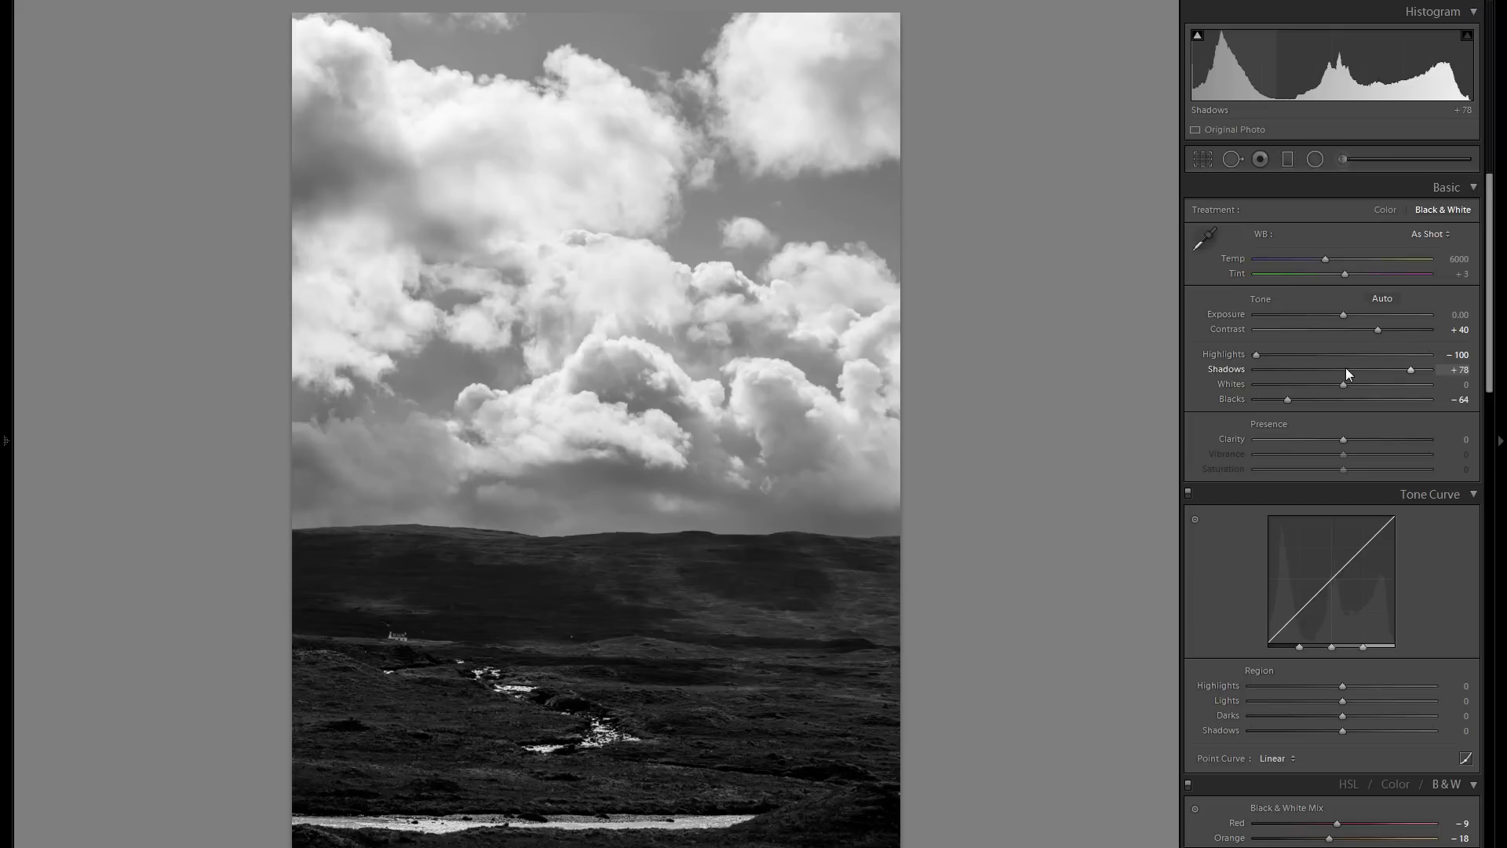
pyautogui.moveTo(1344, 439); pyautogui.dragTo(1299, 448)
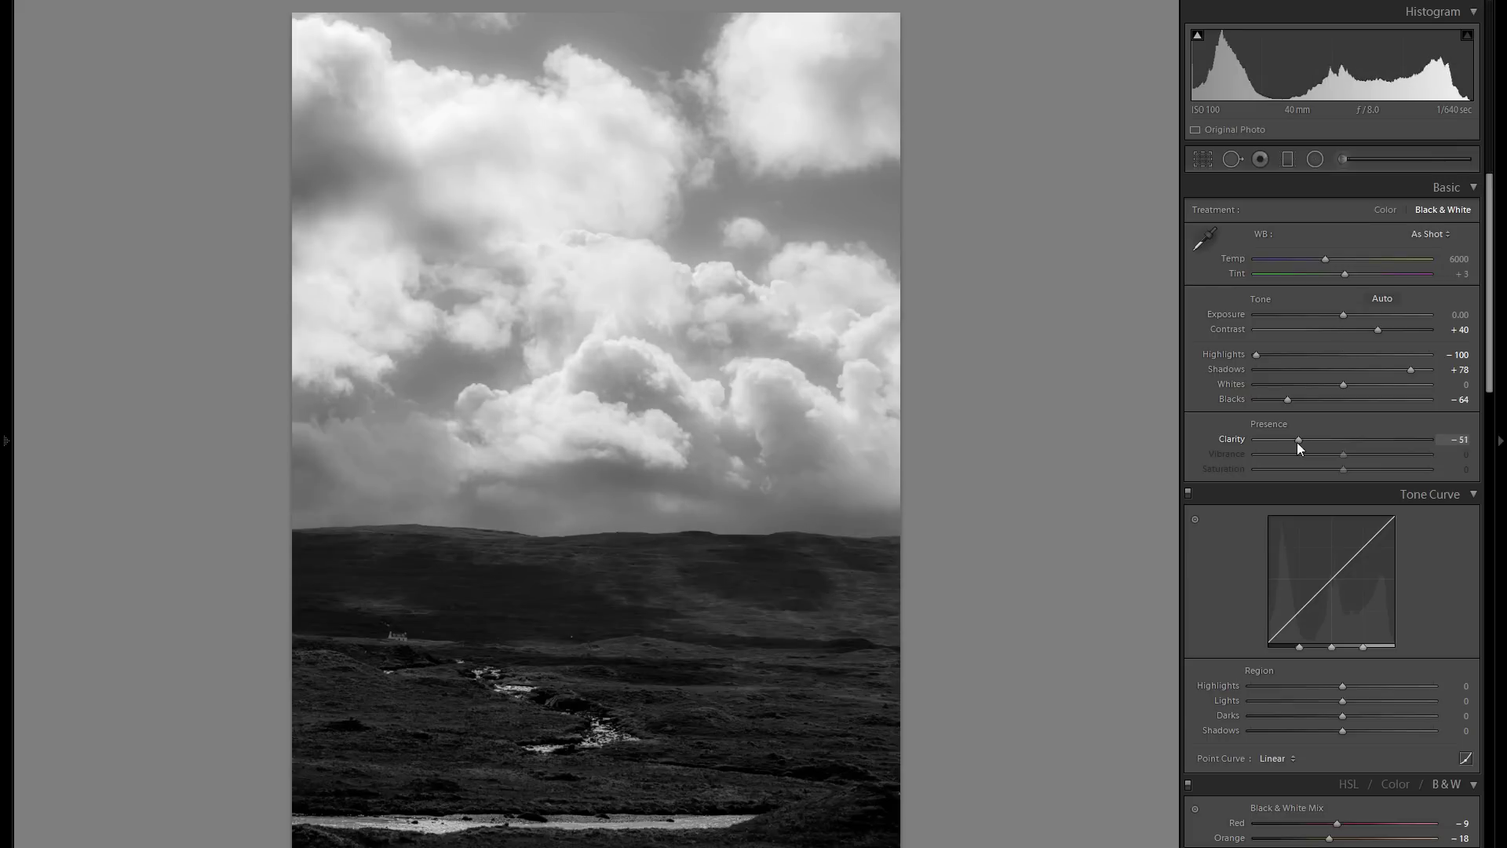
# Step: Raise Clarity to +86, then try a darker Exposure and reset it to 0.00
pyautogui.moveTo(1298, 442); pyautogui.dragTo(1419, 442)
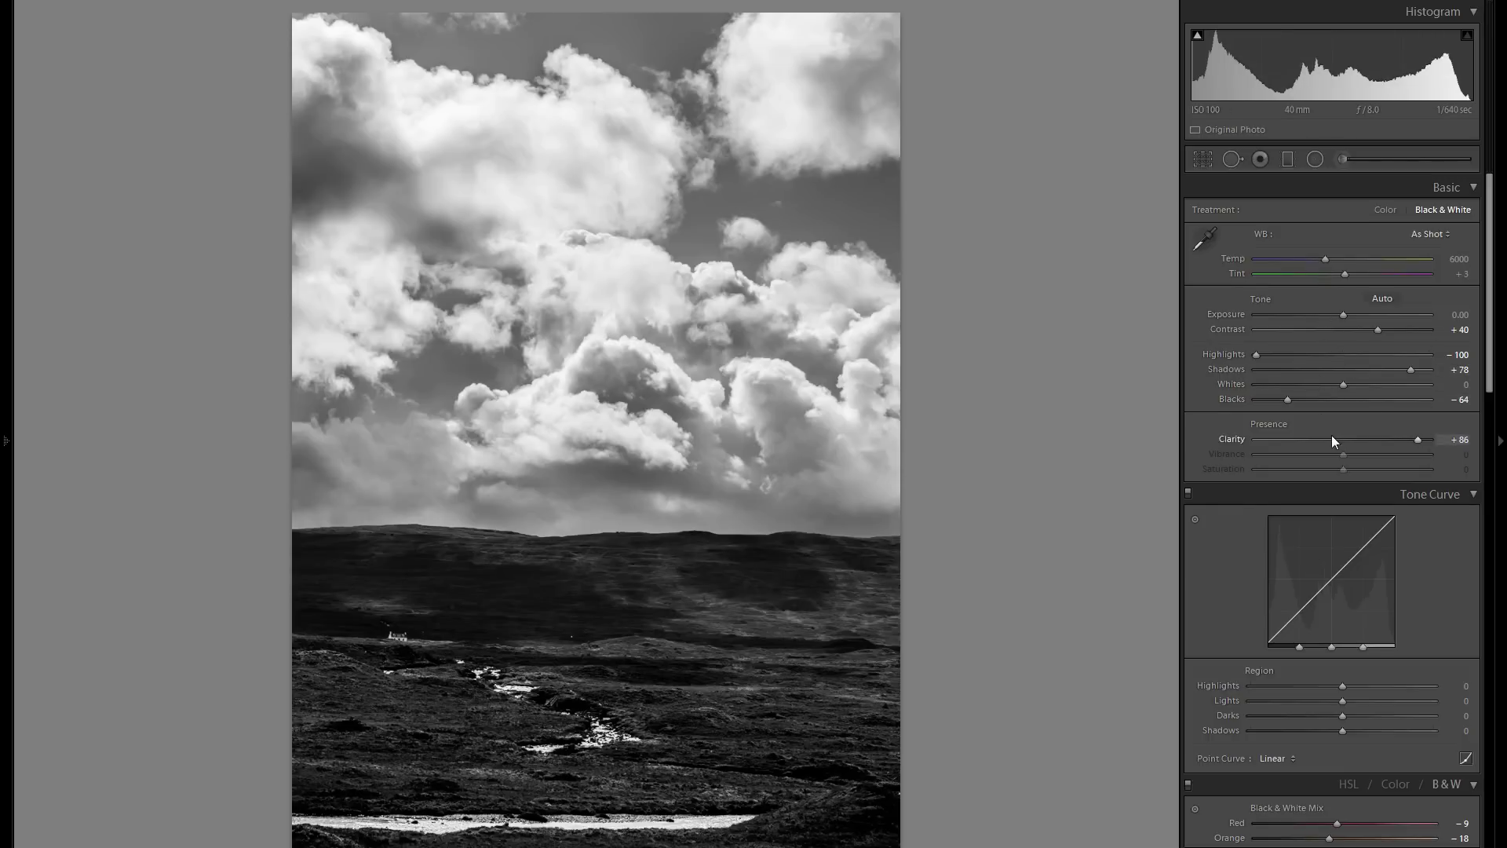
pyautogui.moveTo(1344, 314); pyautogui.dragTo(1332, 312)
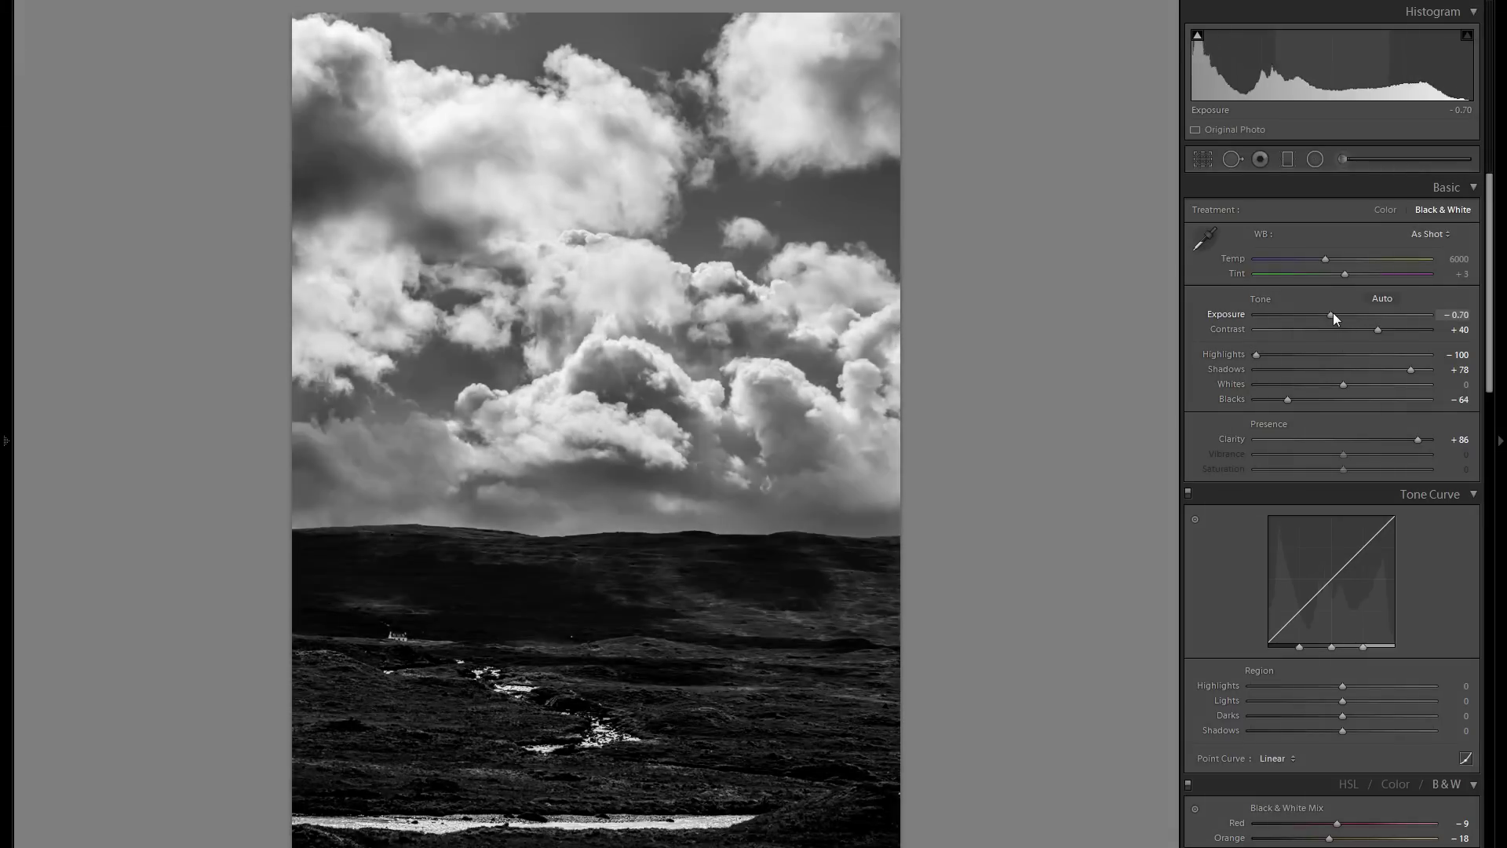
pyautogui.doubleClick(1246, 317)
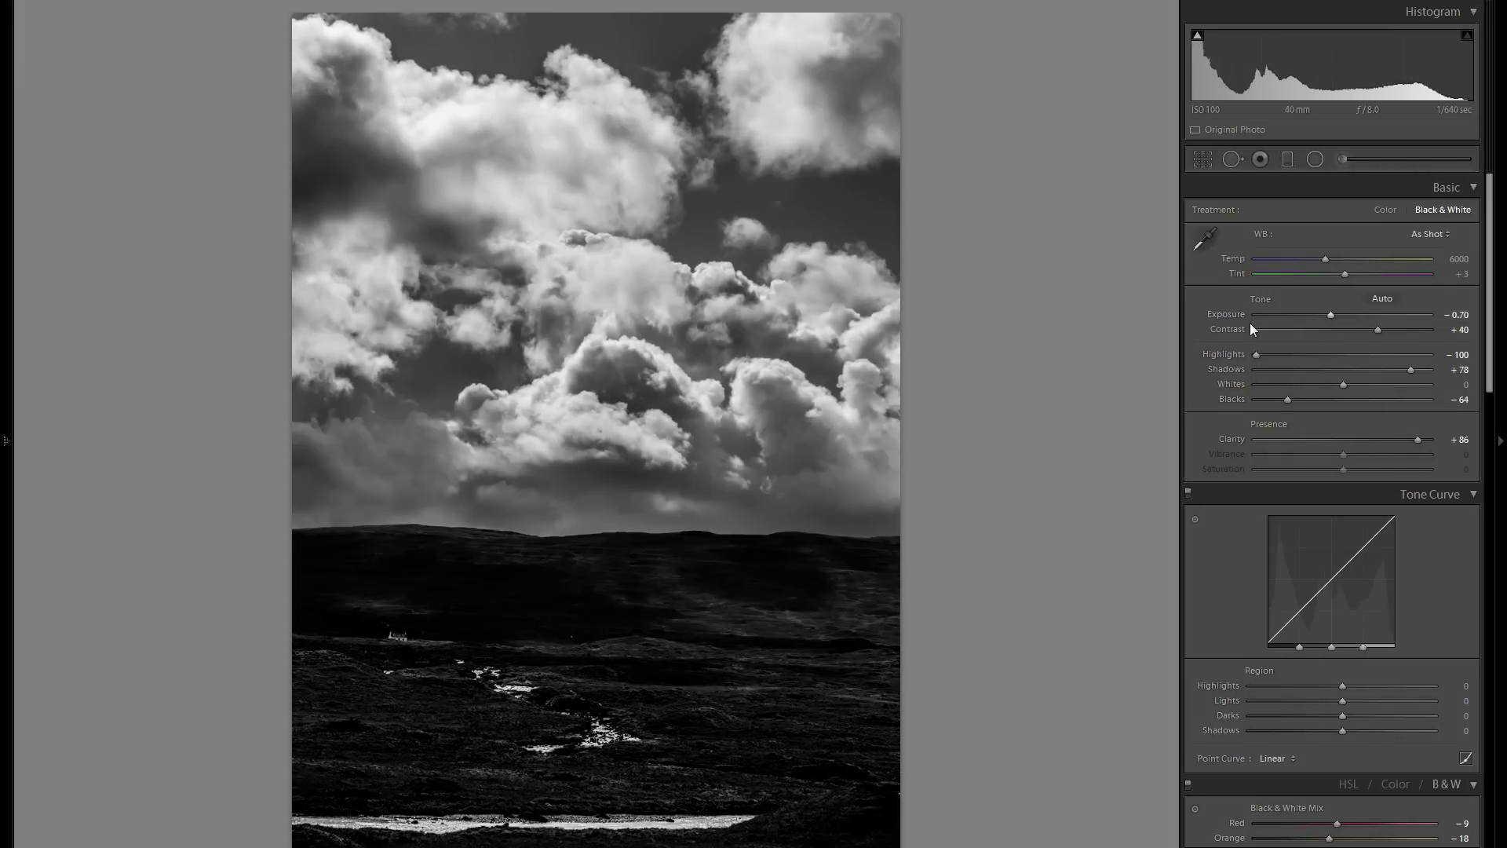
pyautogui.press('.')
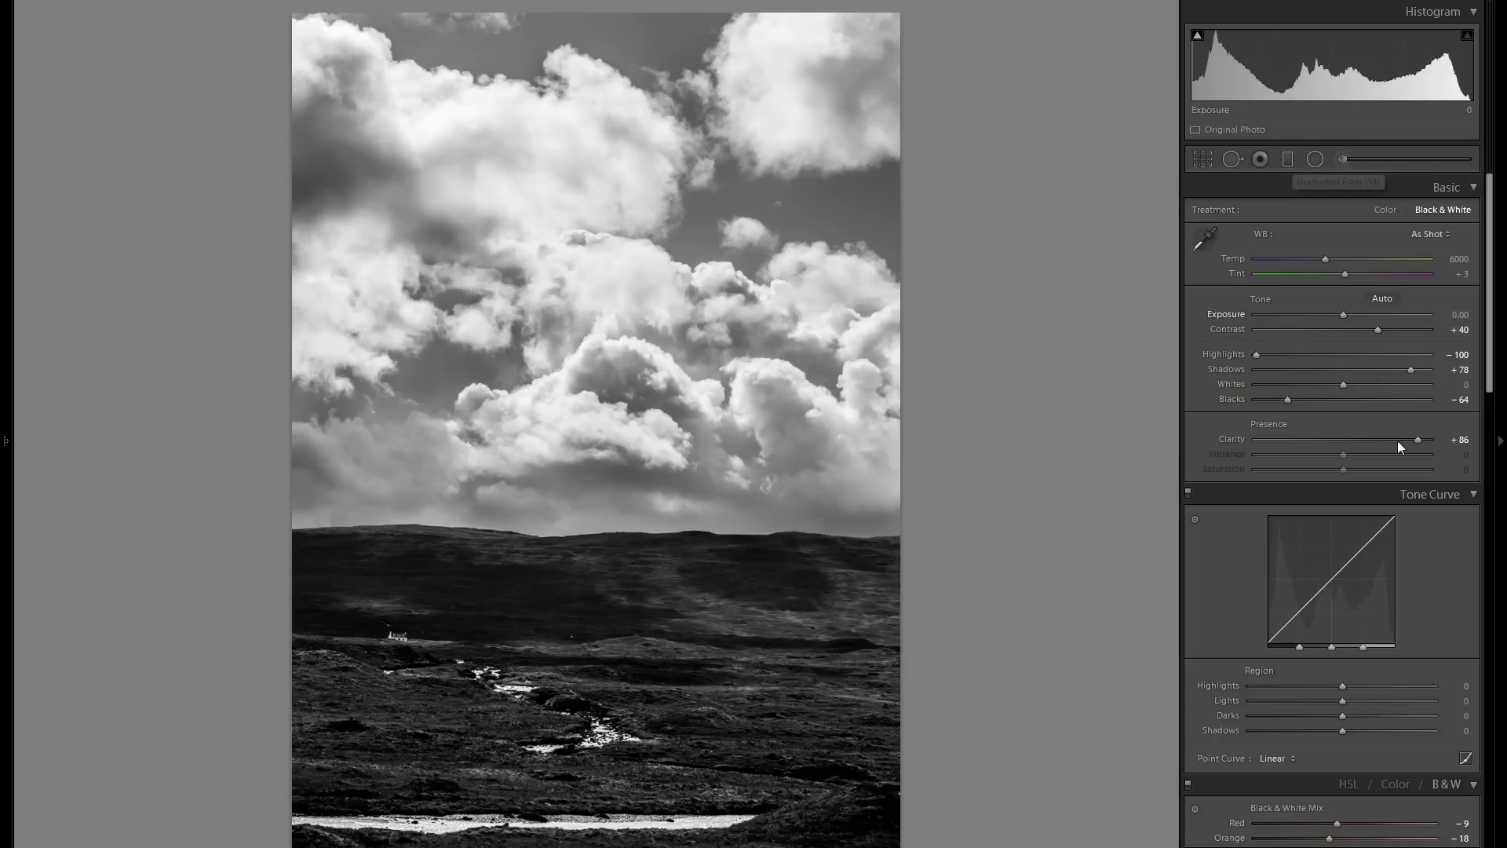
# Step: Lift the Tone Curve Highlights region to brighten the sky, resetting and reapplying it
pyautogui.scroll(-3, 1376, 390)
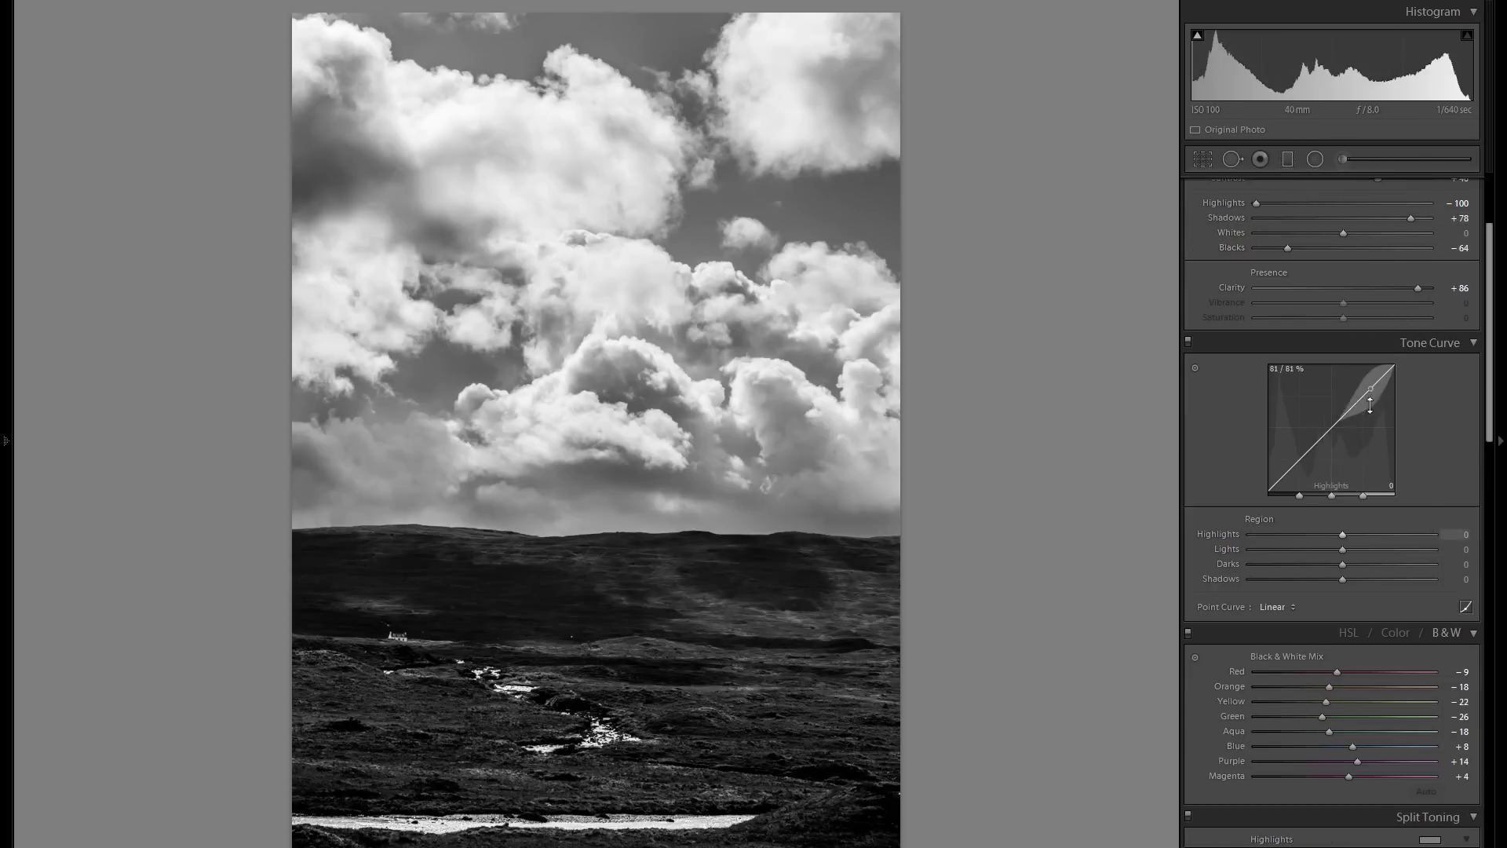
pyautogui.moveTo(1341, 534); pyautogui.dragTo(1387, 535)
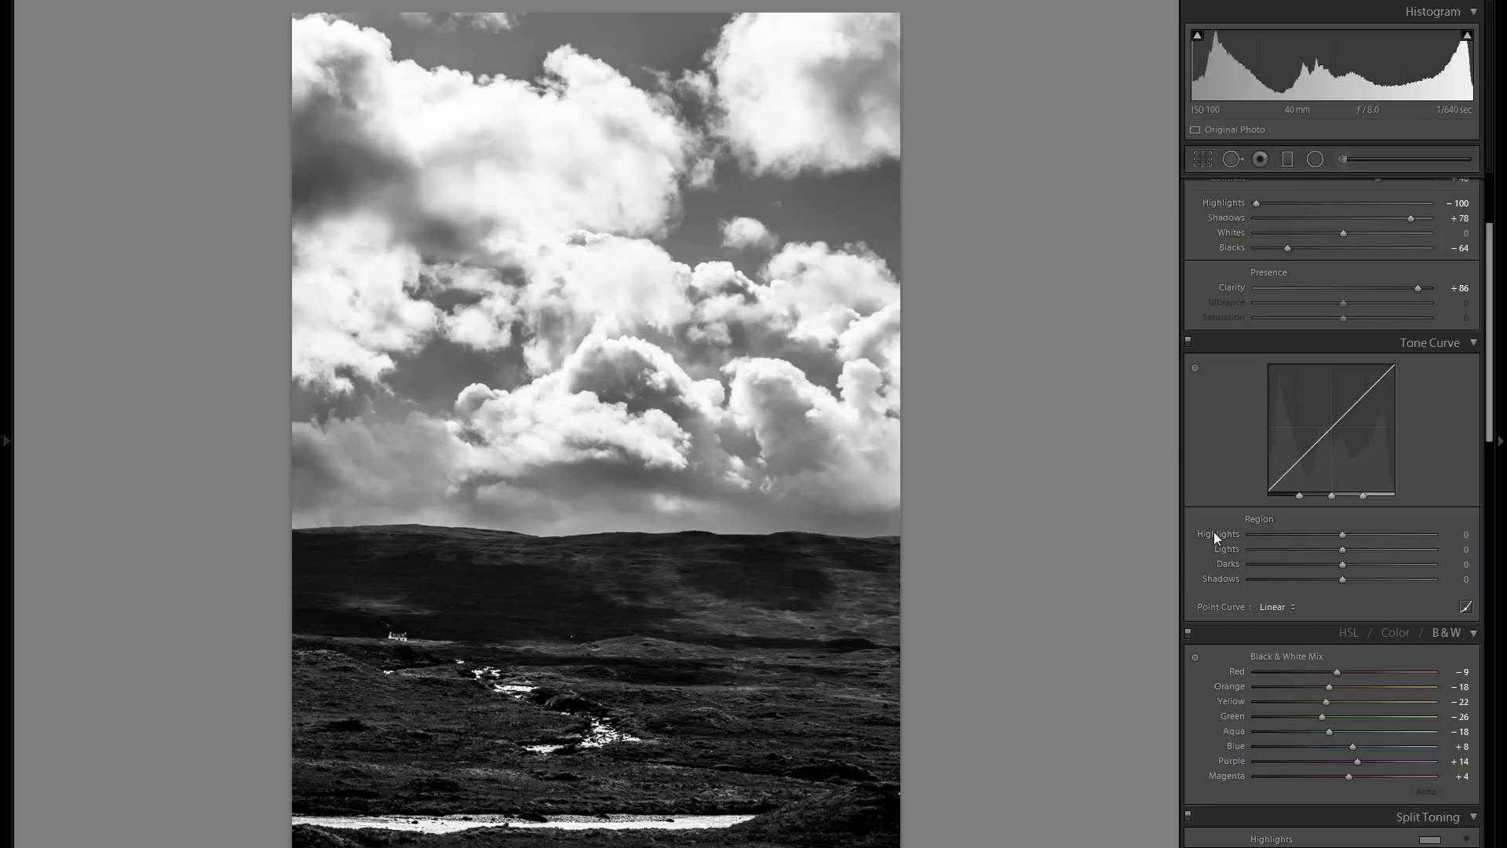
pyautogui.doubleClick(1214, 530)
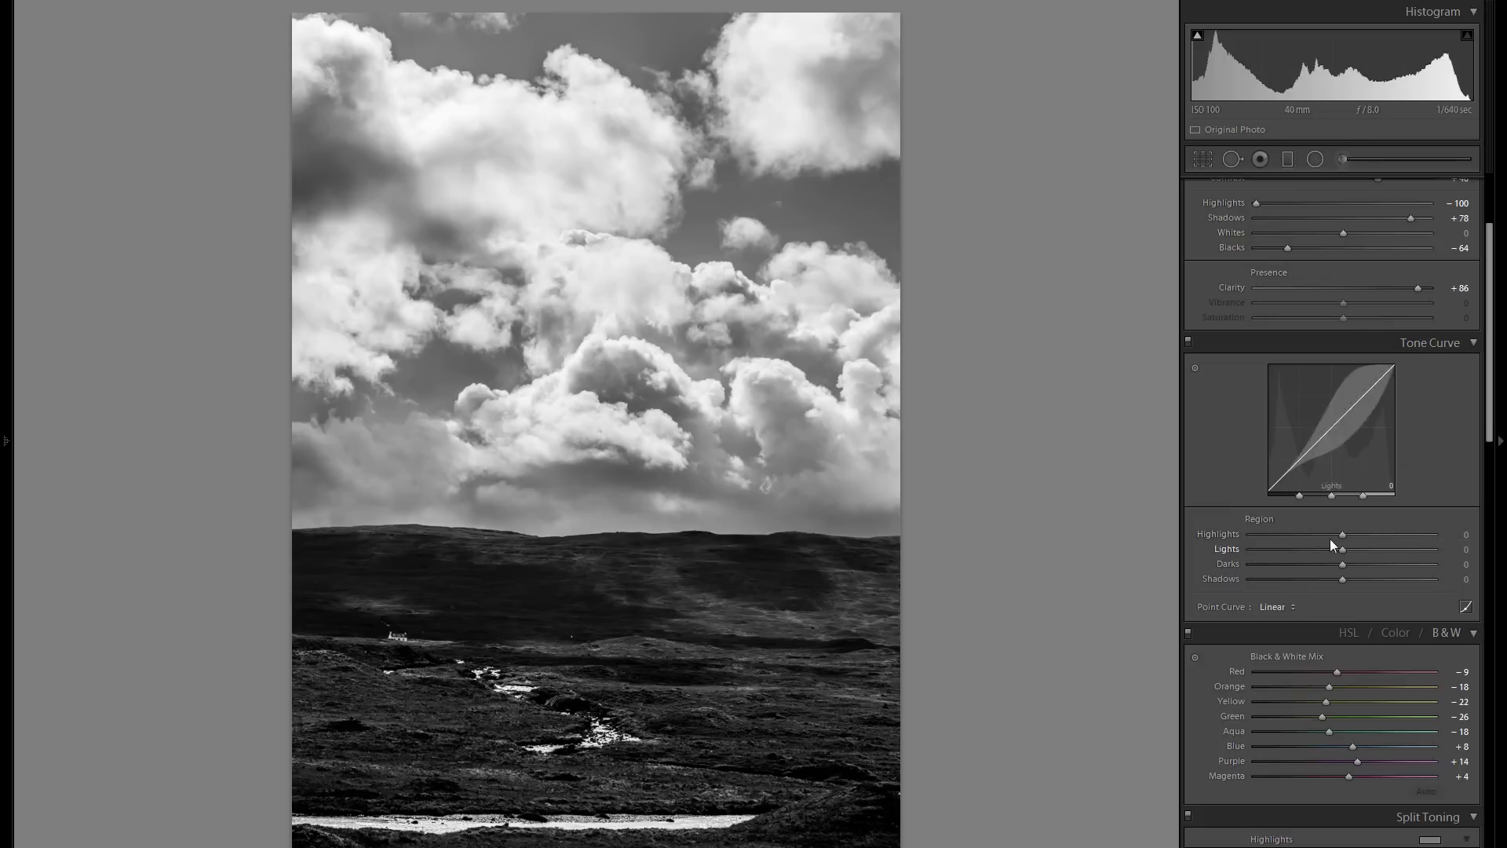
pyautogui.moveTo(1340, 537); pyautogui.dragTo(1387, 534)
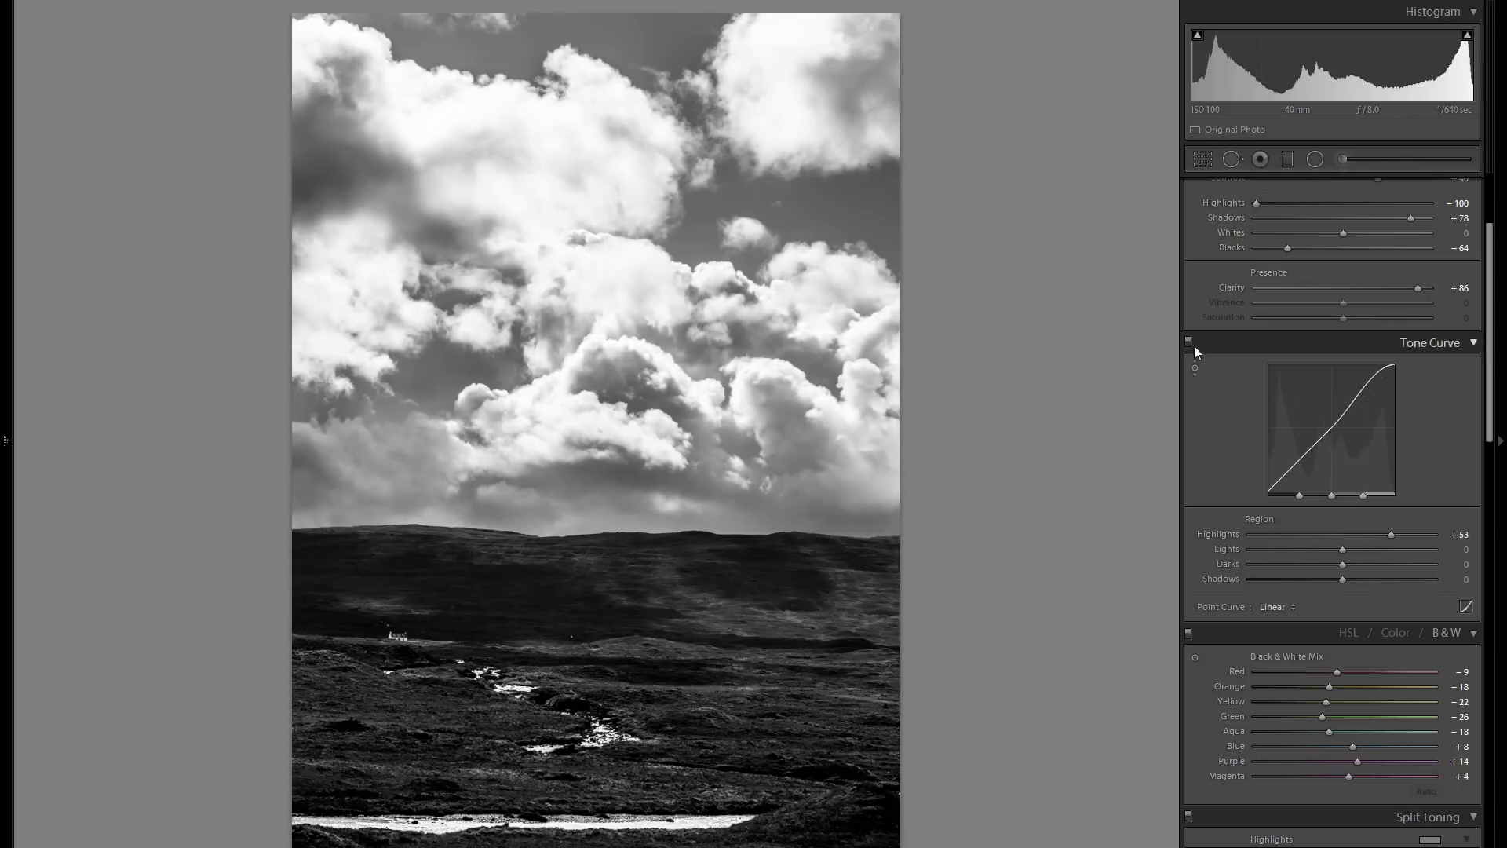
# Step: Try a sky-darkening graduated filter, then delete it and close its settings
pyautogui.click(1287, 159)
pyautogui.moveTo(553, 453); pyautogui.dragTo(545, 578)
pyautogui.moveTo(1332, 269); pyautogui.dragTo(1318, 269)
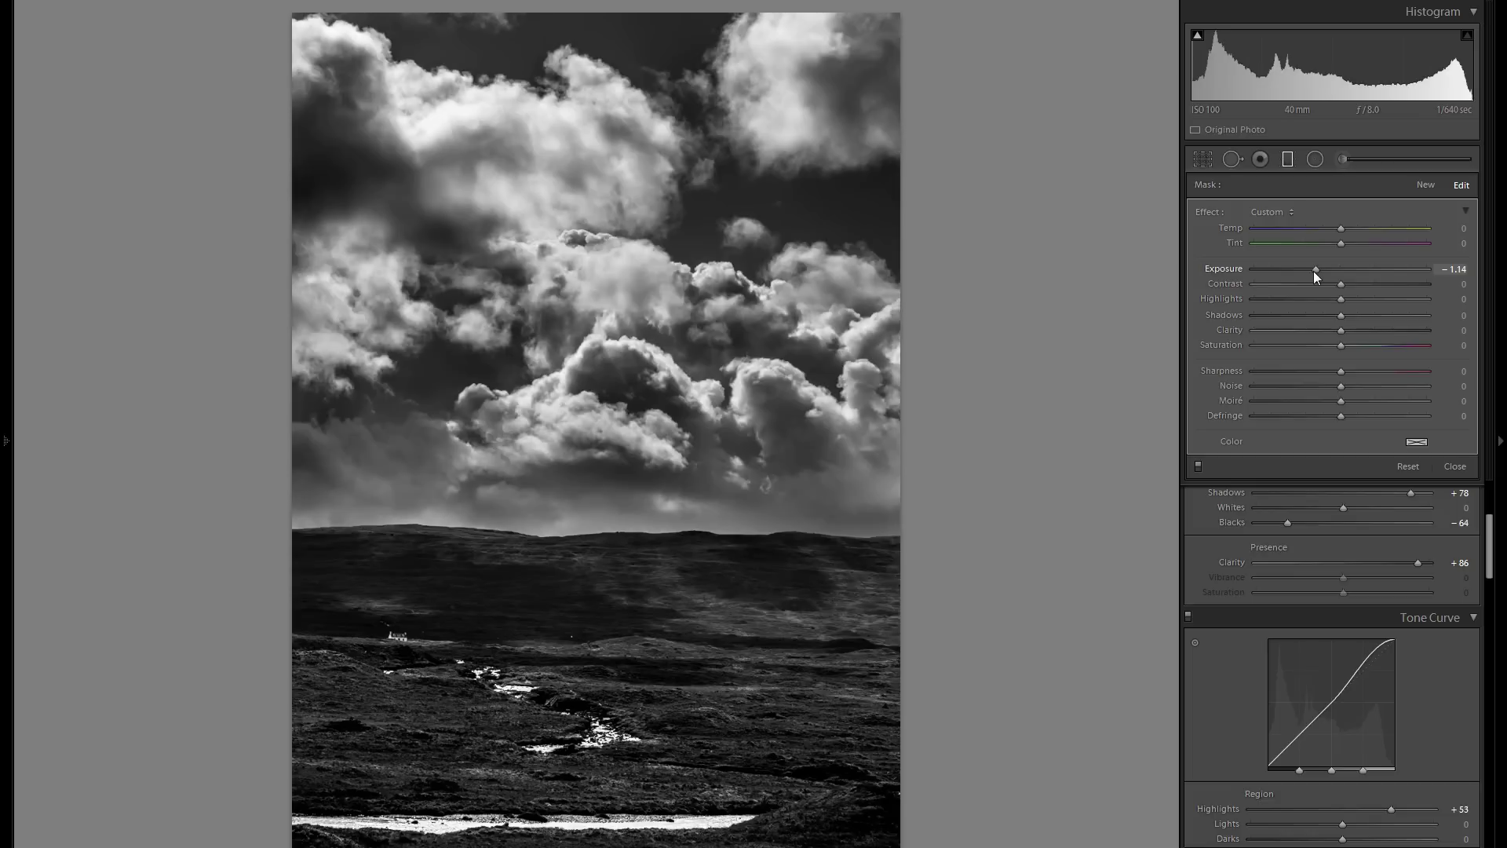
pyautogui.moveTo(542, 497)
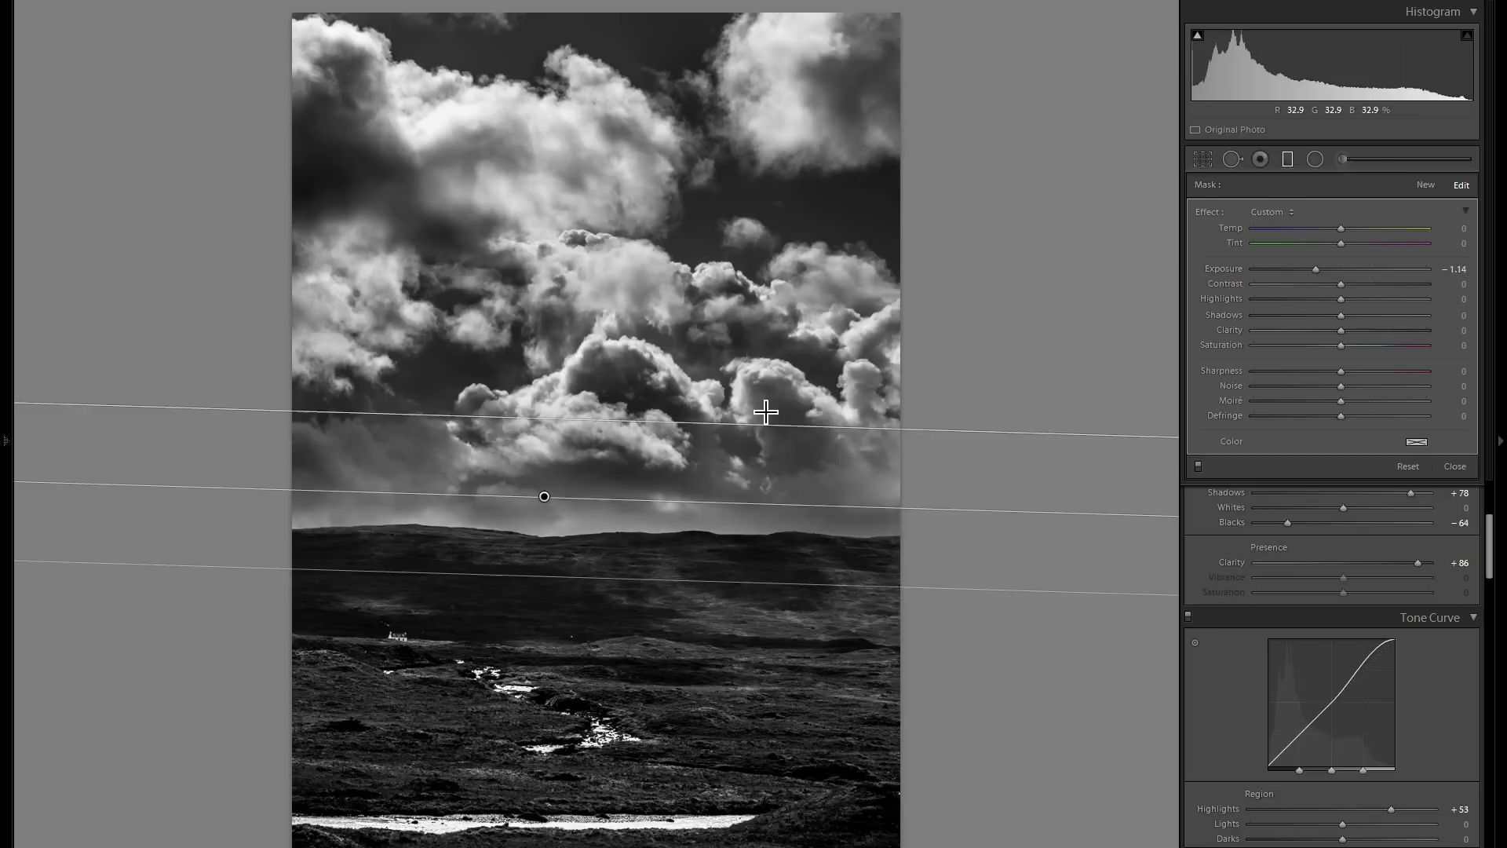
pyautogui.rightClick(548, 500)
pyautogui.click(569, 521)
pyautogui.click(1288, 162)
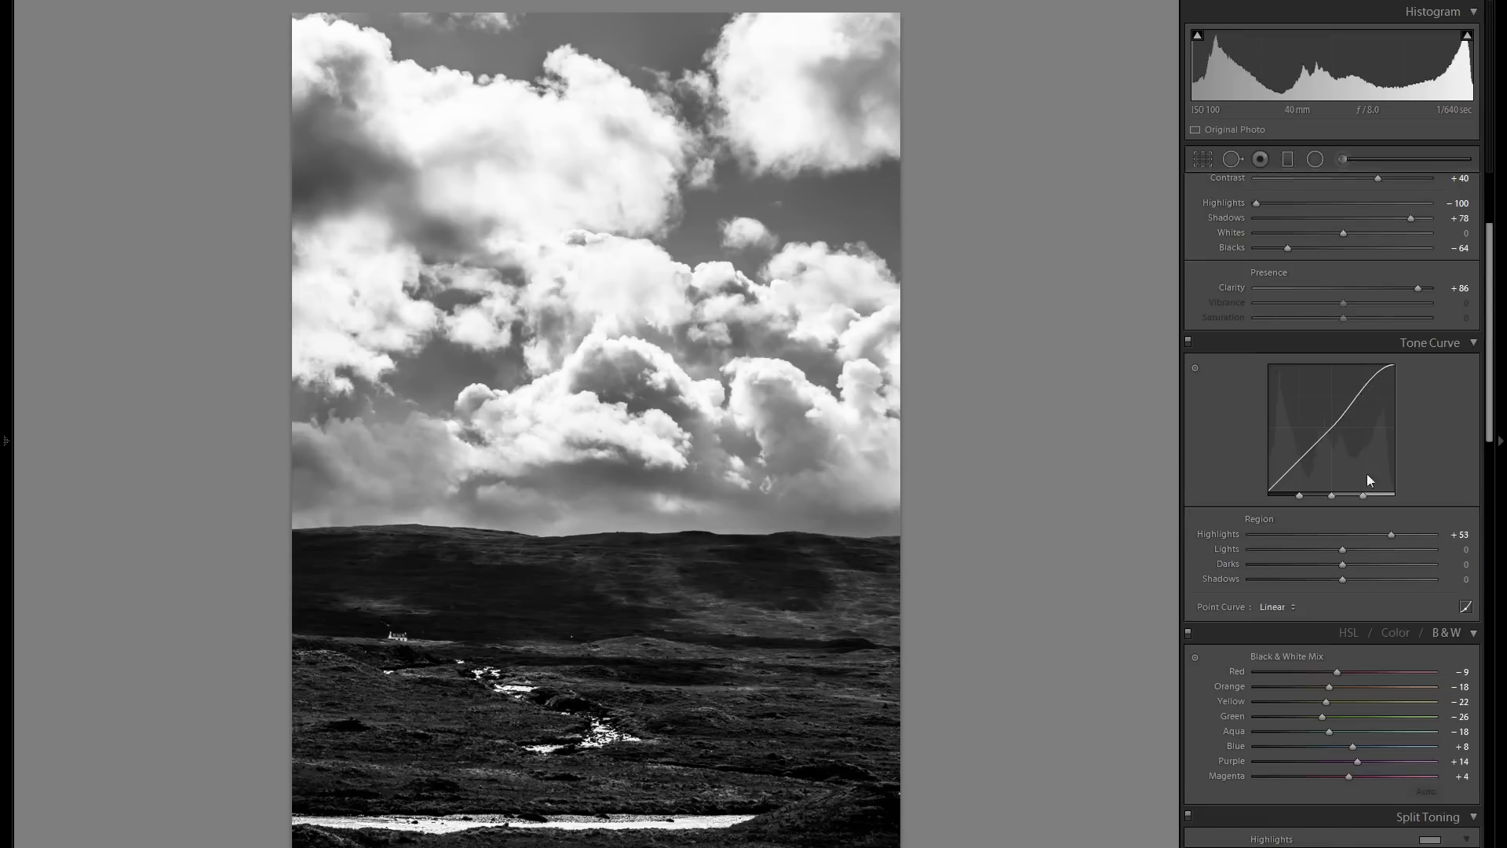
# Step: Set tone curve Highlights +37, Lights −32, Darks −13, Shadows +5, toggling the curve to compare
pyautogui.moveTo(1387, 540); pyautogui.dragTo(1379, 539)
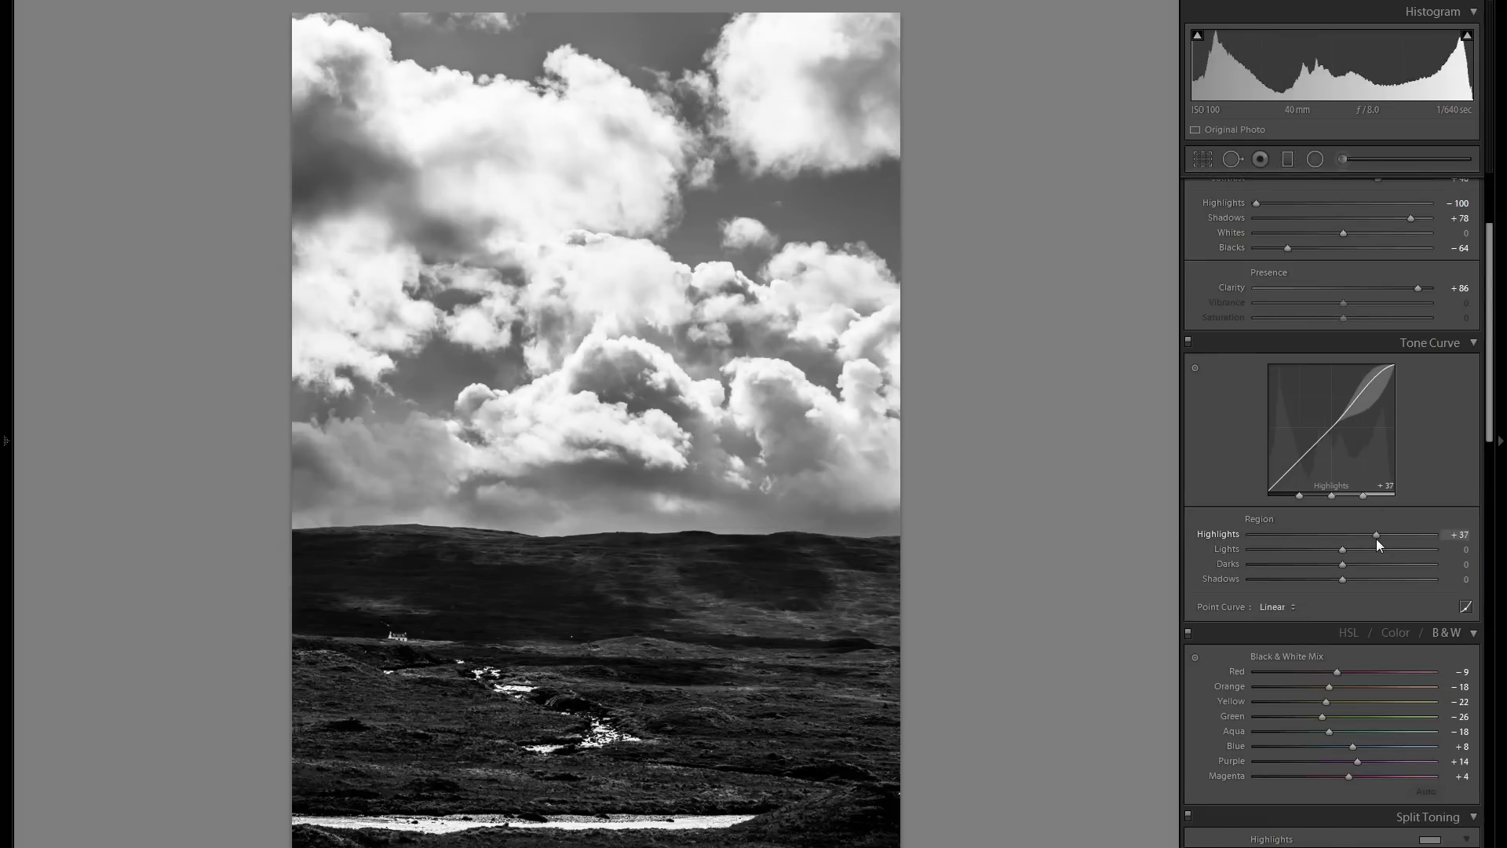
pyautogui.moveTo(1376, 546)
pyautogui.mouseDown()
pyautogui.moveTo(1297, 554)
pyautogui.moveTo(1381, 570)
pyautogui.moveTo(1326, 565)
pyautogui.mouseUp()
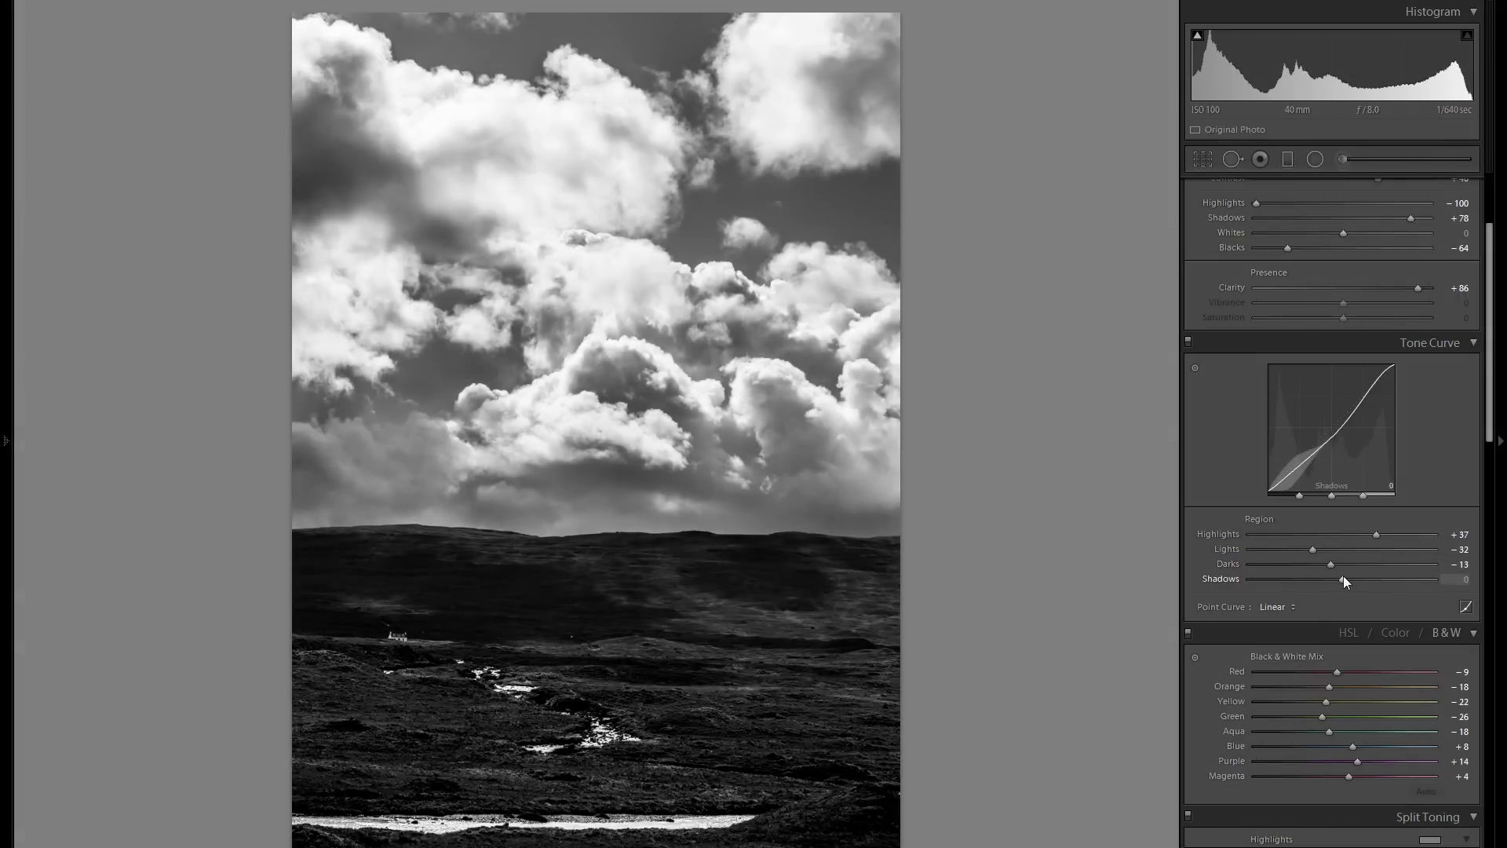
pyautogui.moveTo(1345, 579)
pyautogui.mouseDown()
pyautogui.moveTo(1326, 578)
pyautogui.moveTo(1372, 580)
pyautogui.moveTo(1326, 580)
pyautogui.moveTo(1350, 581)
pyautogui.mouseUp()
pyautogui.click(1189, 342)
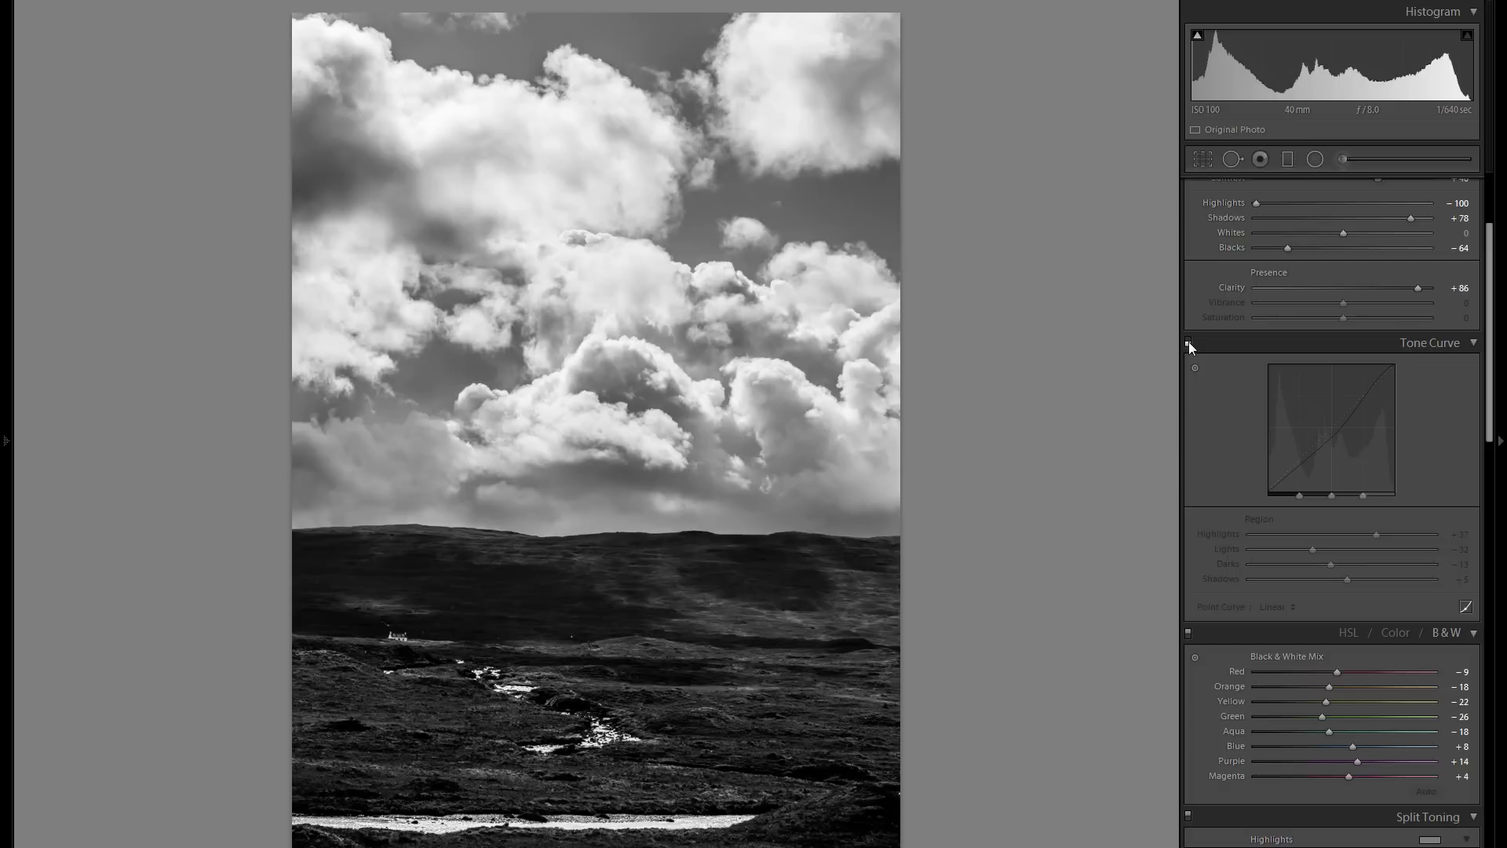
pyautogui.click(1188, 342)
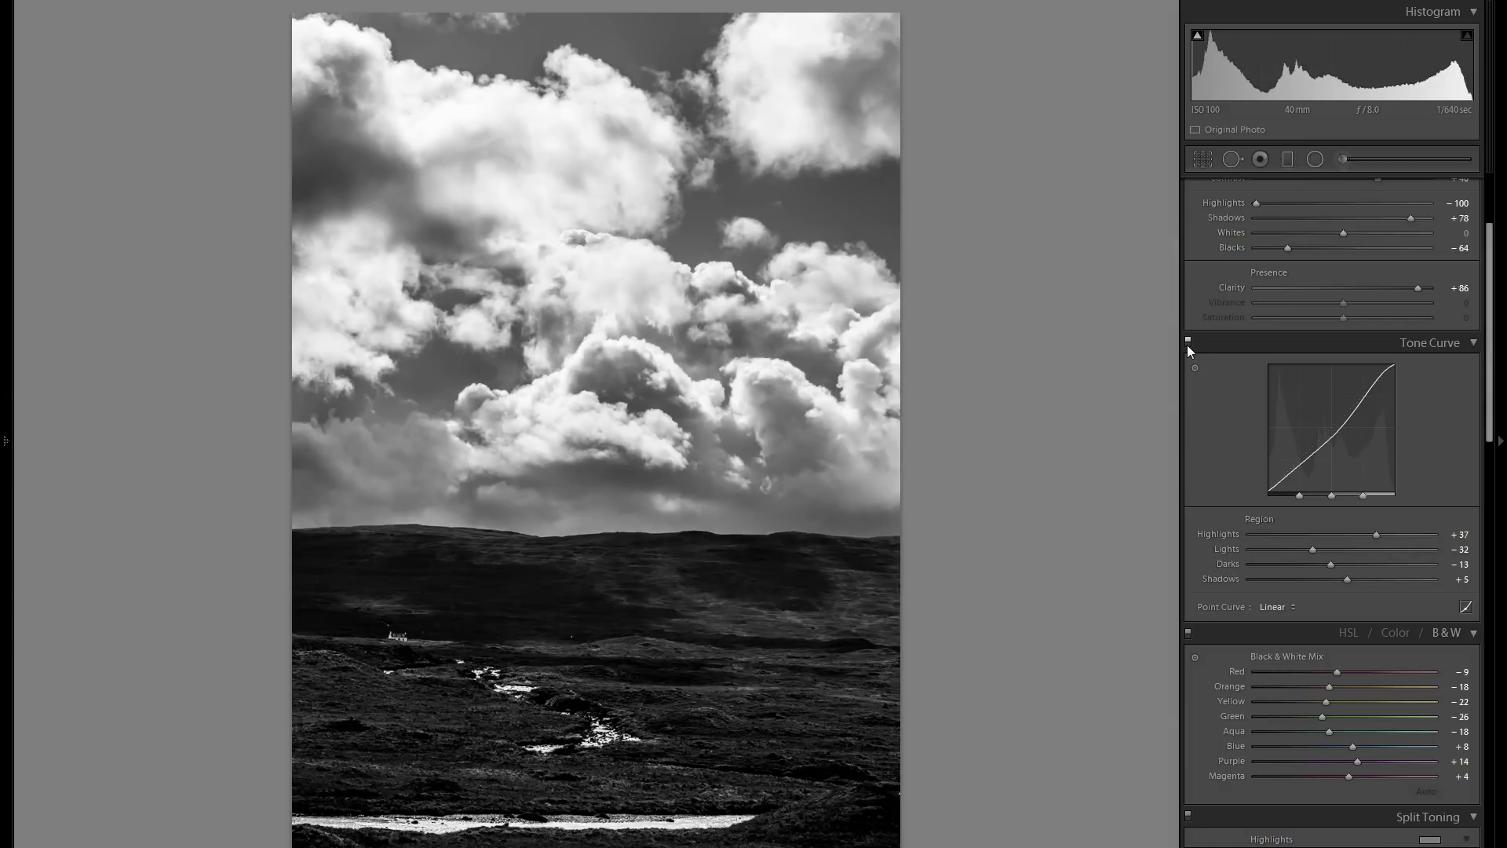
# Step: Lay a graduated filter down over the sky and lower its Exposure to −0.60
pyautogui.click(1287, 158)
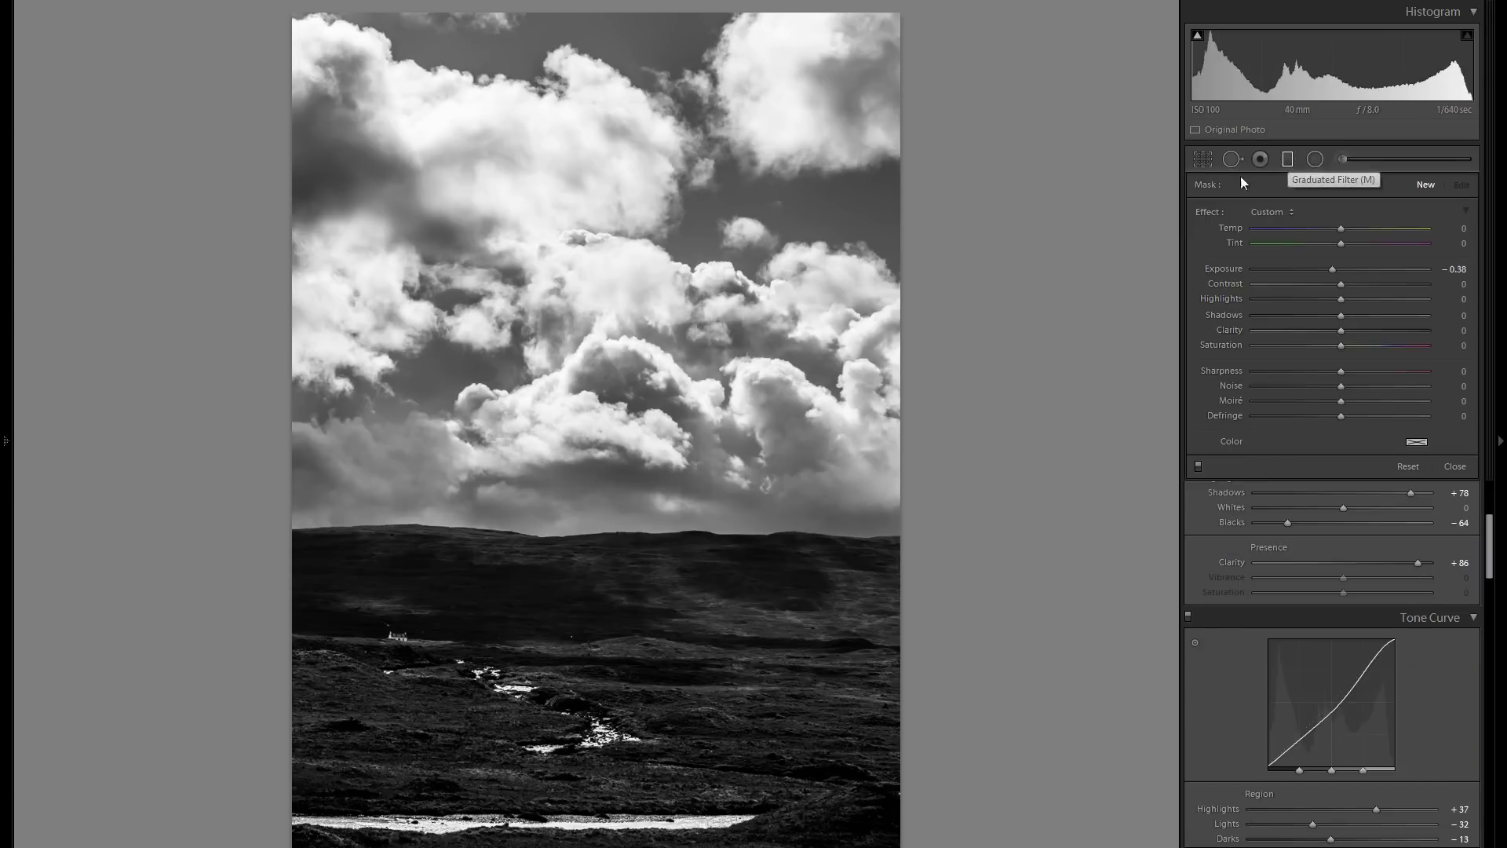
pyautogui.moveTo(553, 440); pyautogui.dragTo(545, 615)
pyautogui.moveTo(1333, 269); pyautogui.dragTo(1279, 305)
# Step: Give the filter Contrast 31, Highlights −70 and Clarity 33, nudge it lower, and close it
pyautogui.click(1388, 284)
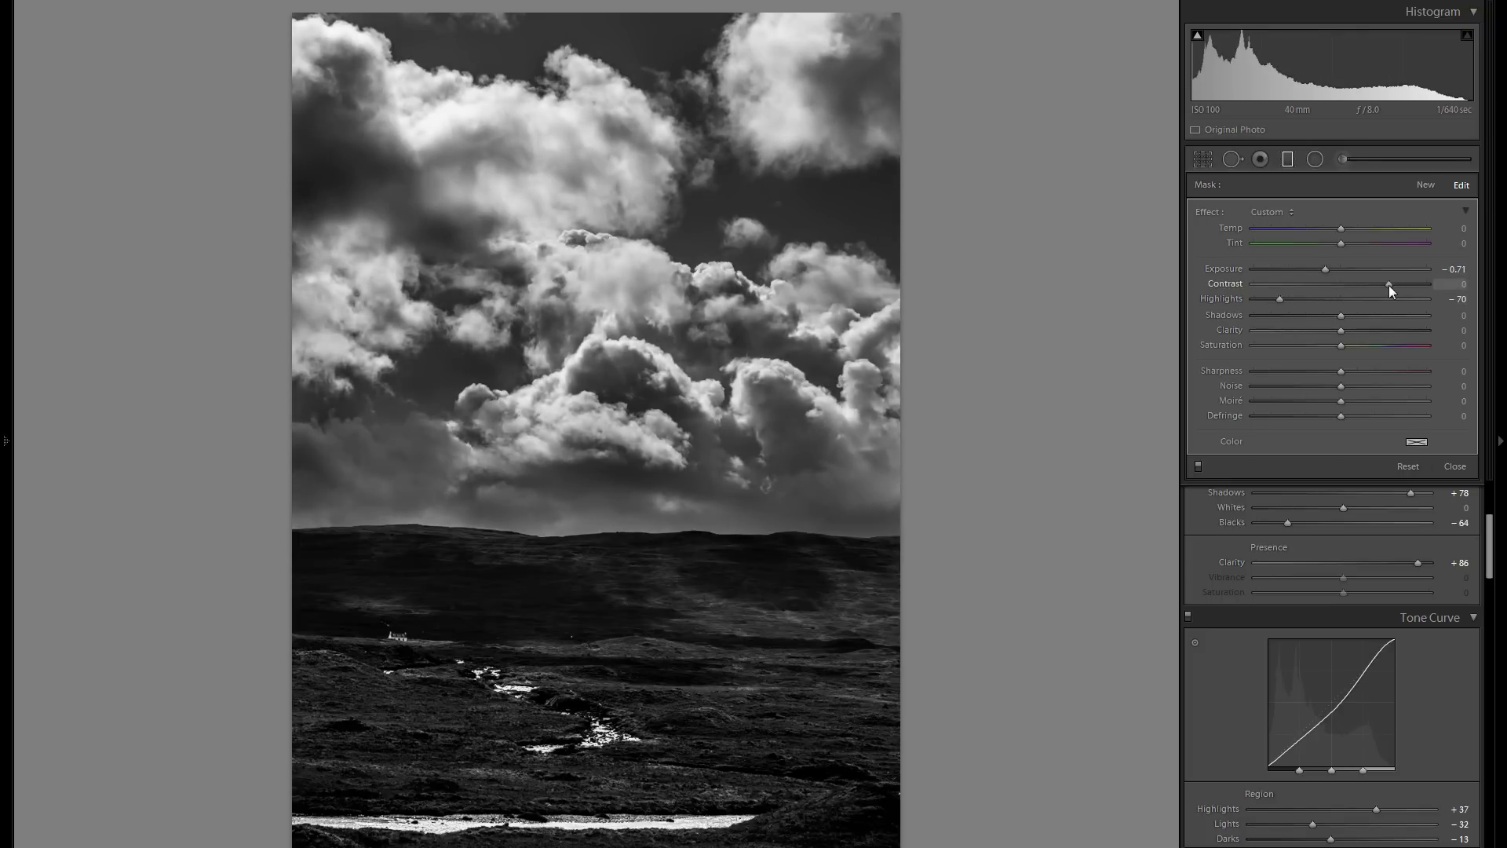
pyautogui.moveTo(1387, 287); pyautogui.dragTo(1375, 292)
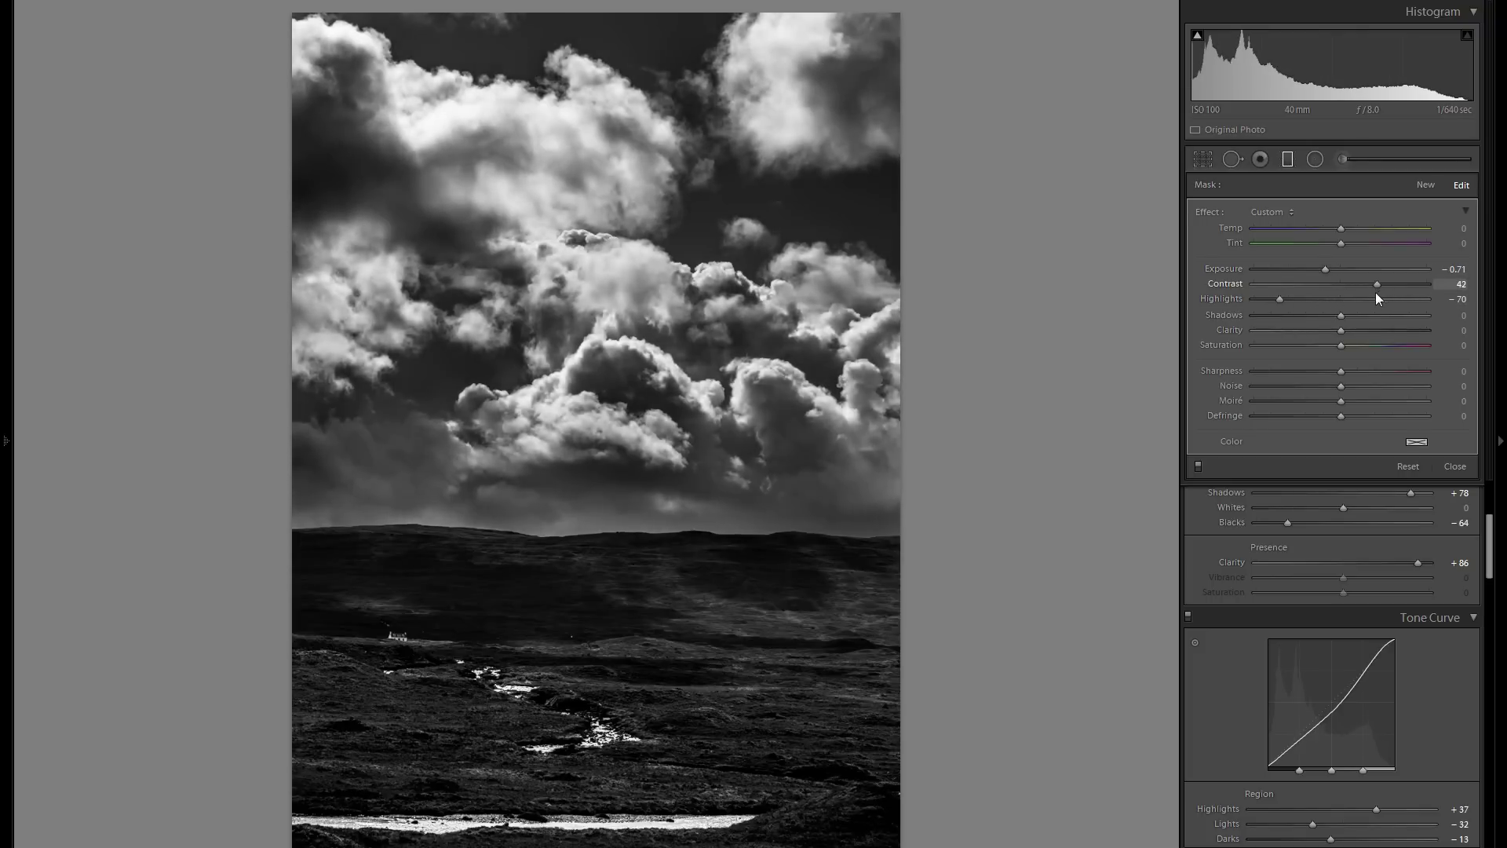
pyautogui.click(1375, 331)
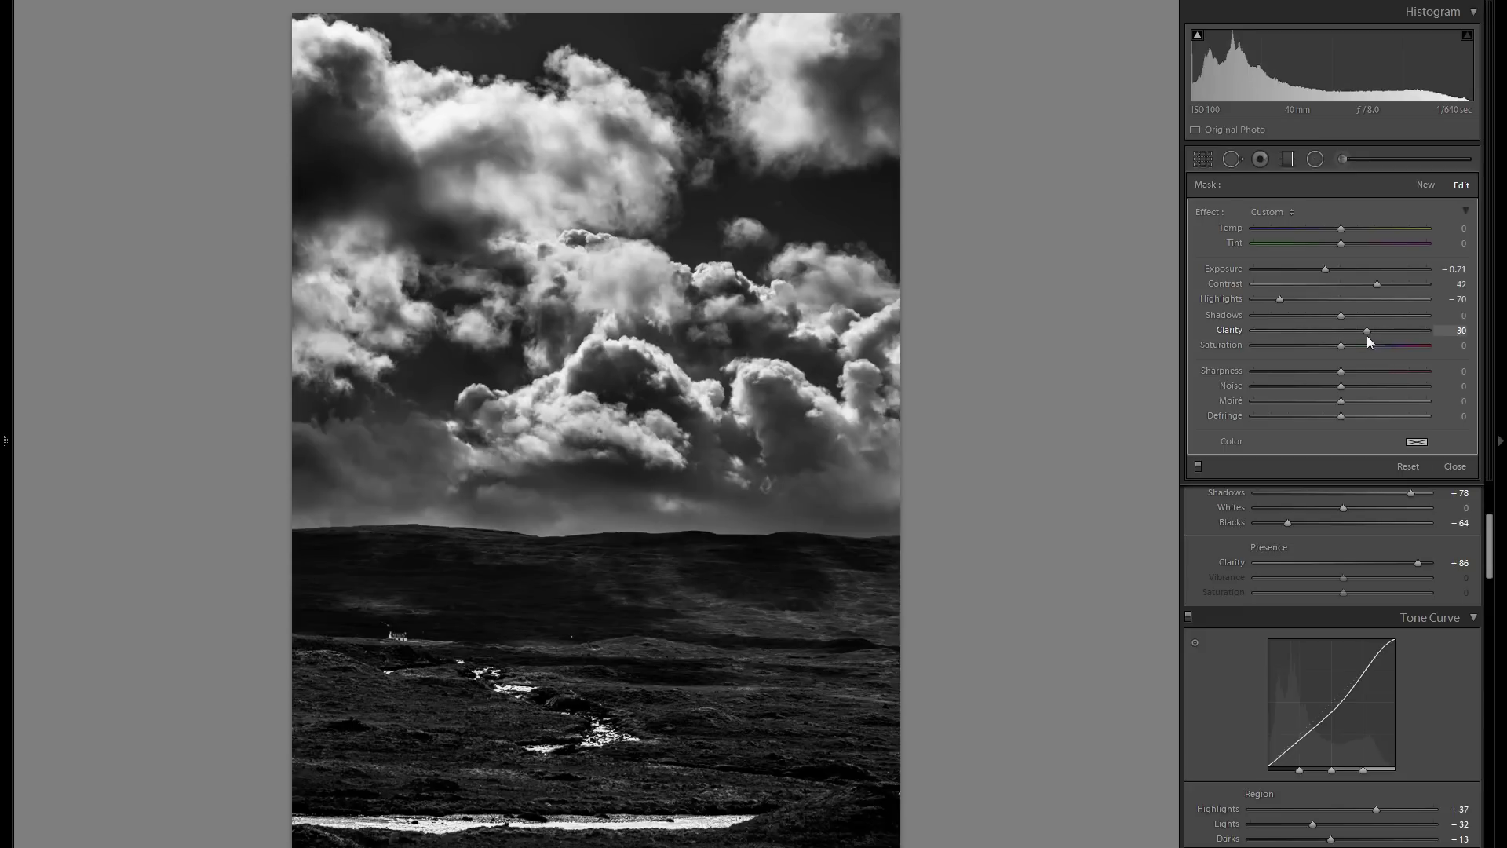
pyautogui.moveTo(549, 525); pyautogui.dragTo(542, 548)
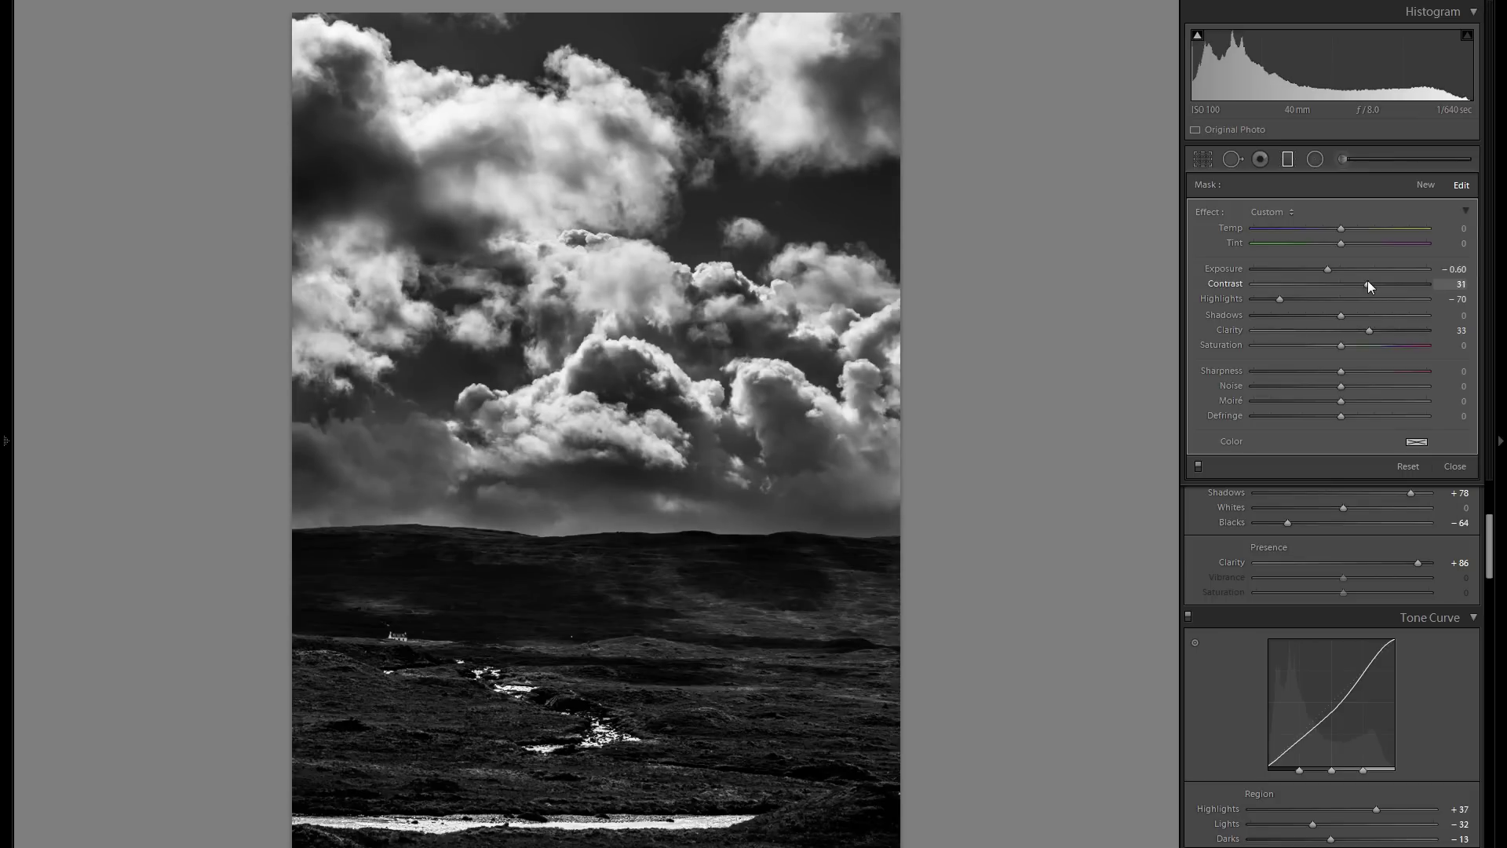
pyautogui.click(1287, 158)
pyautogui.scroll(-3, 1279, 450)
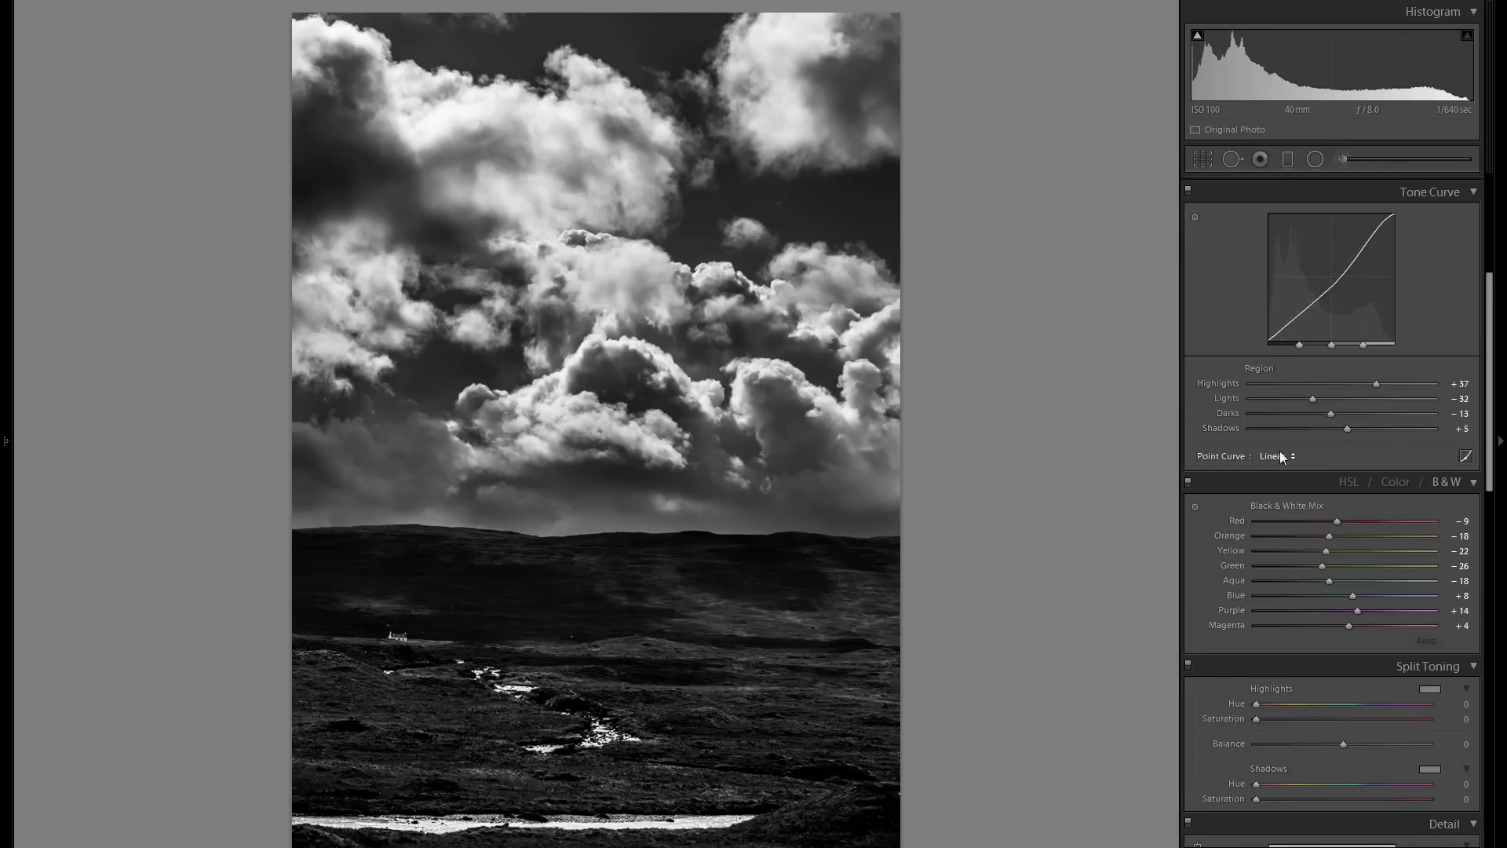
pyautogui.scroll(5, 1276, 451)
pyautogui.scroll(-8, 1270, 451)
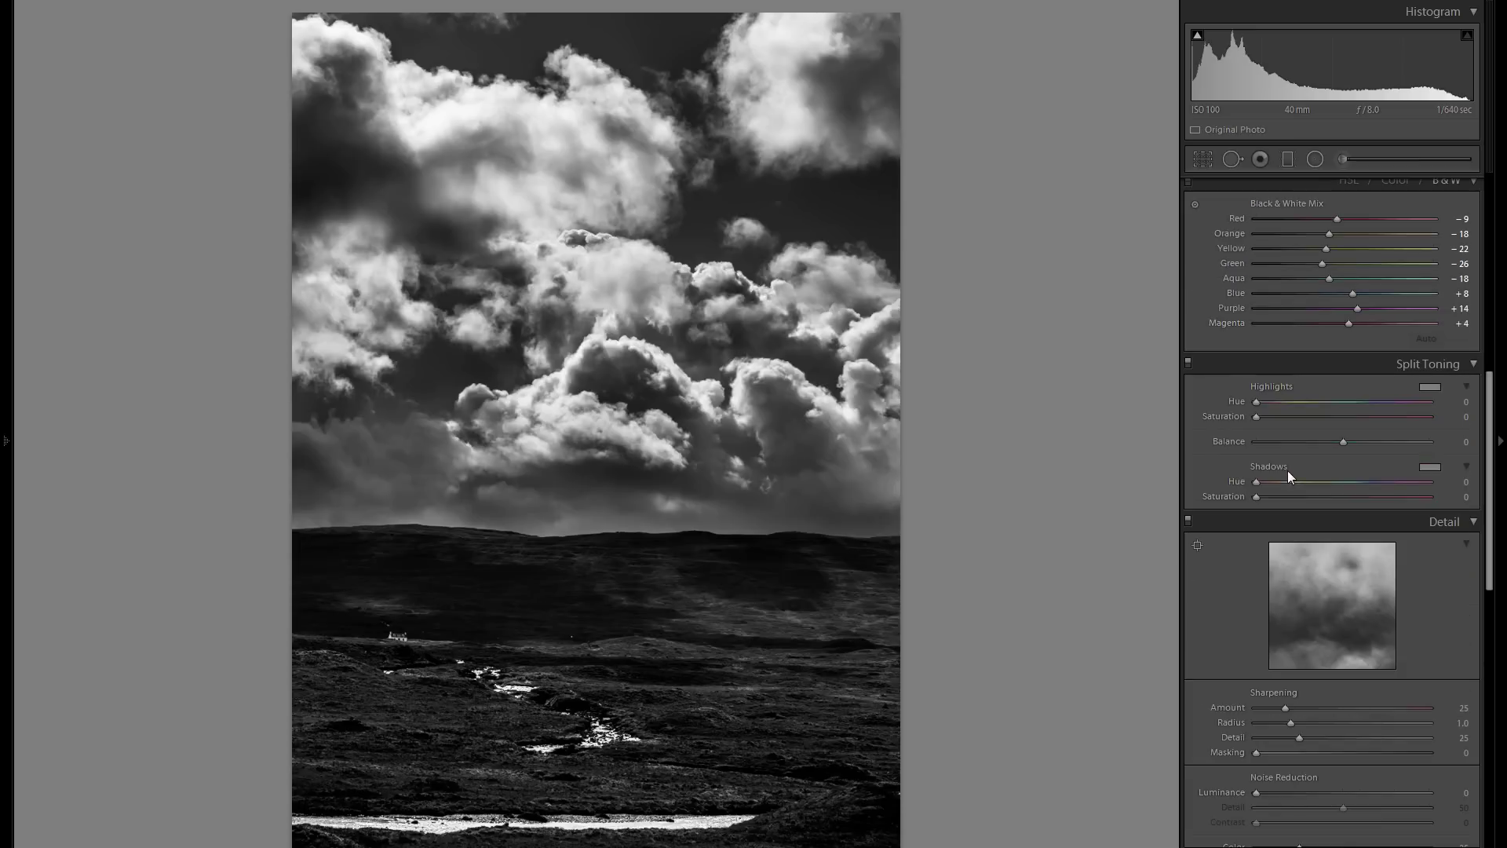
pyautogui.scroll(-2, 1285, 475)
pyautogui.scroll(-2, 1289, 485)
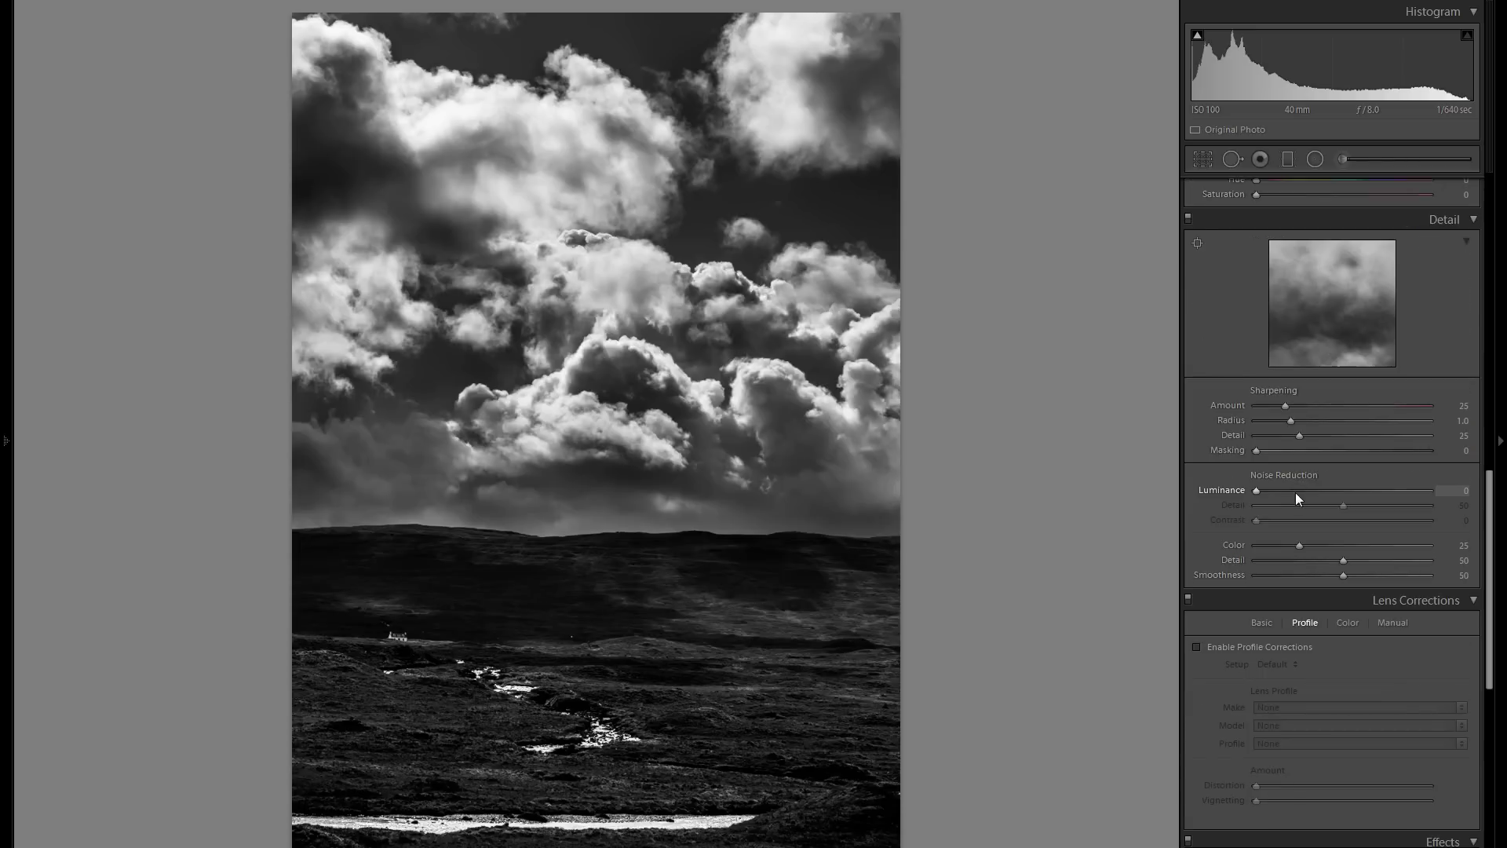
pyautogui.scroll(2, 1413, 365)
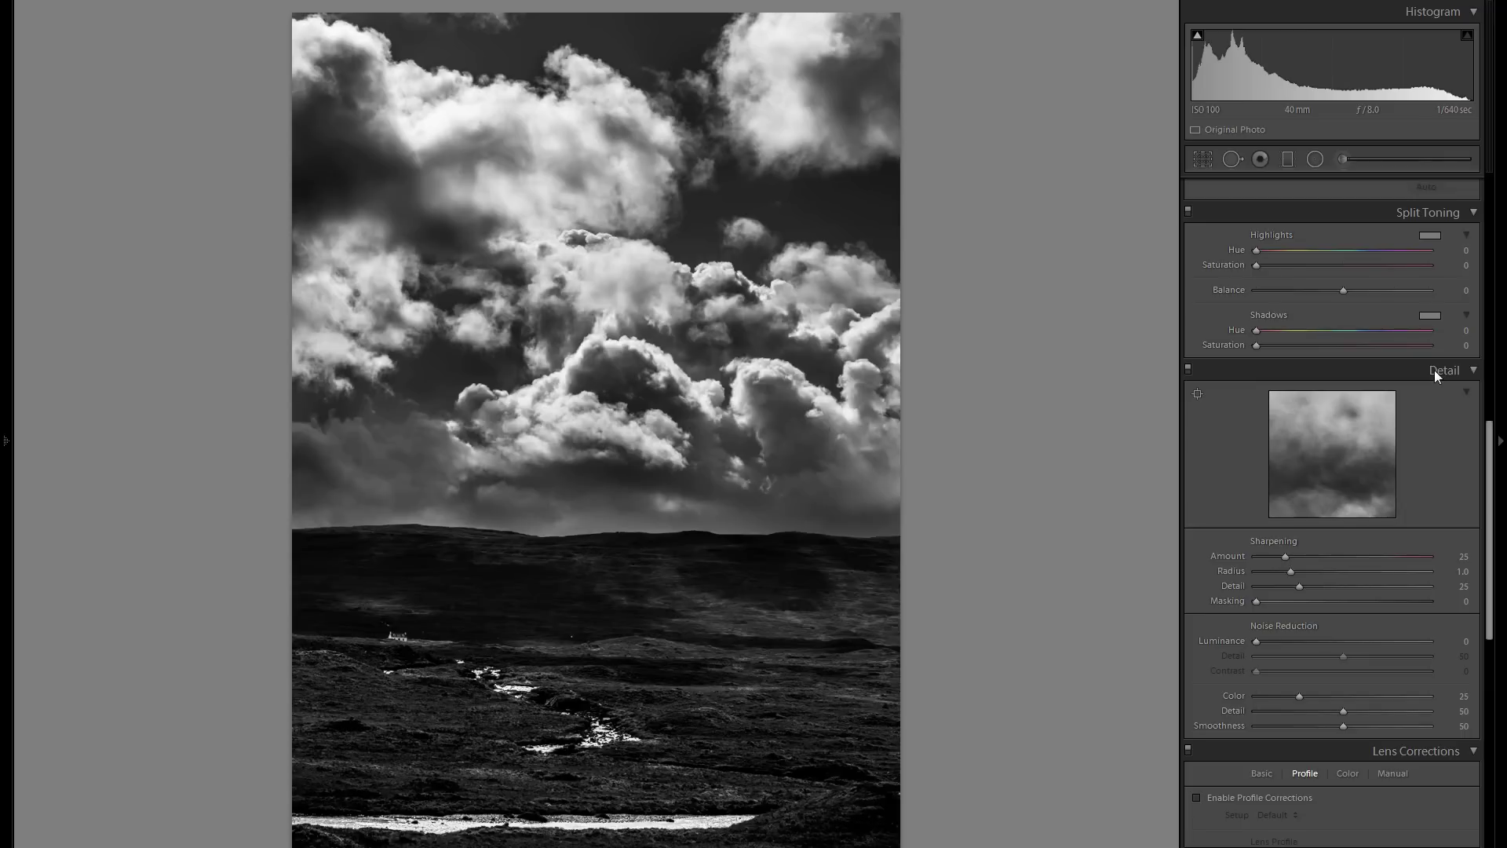
pyautogui.scroll(-2, 1413, 400)
pyautogui.scroll(-2, 1346, 463)
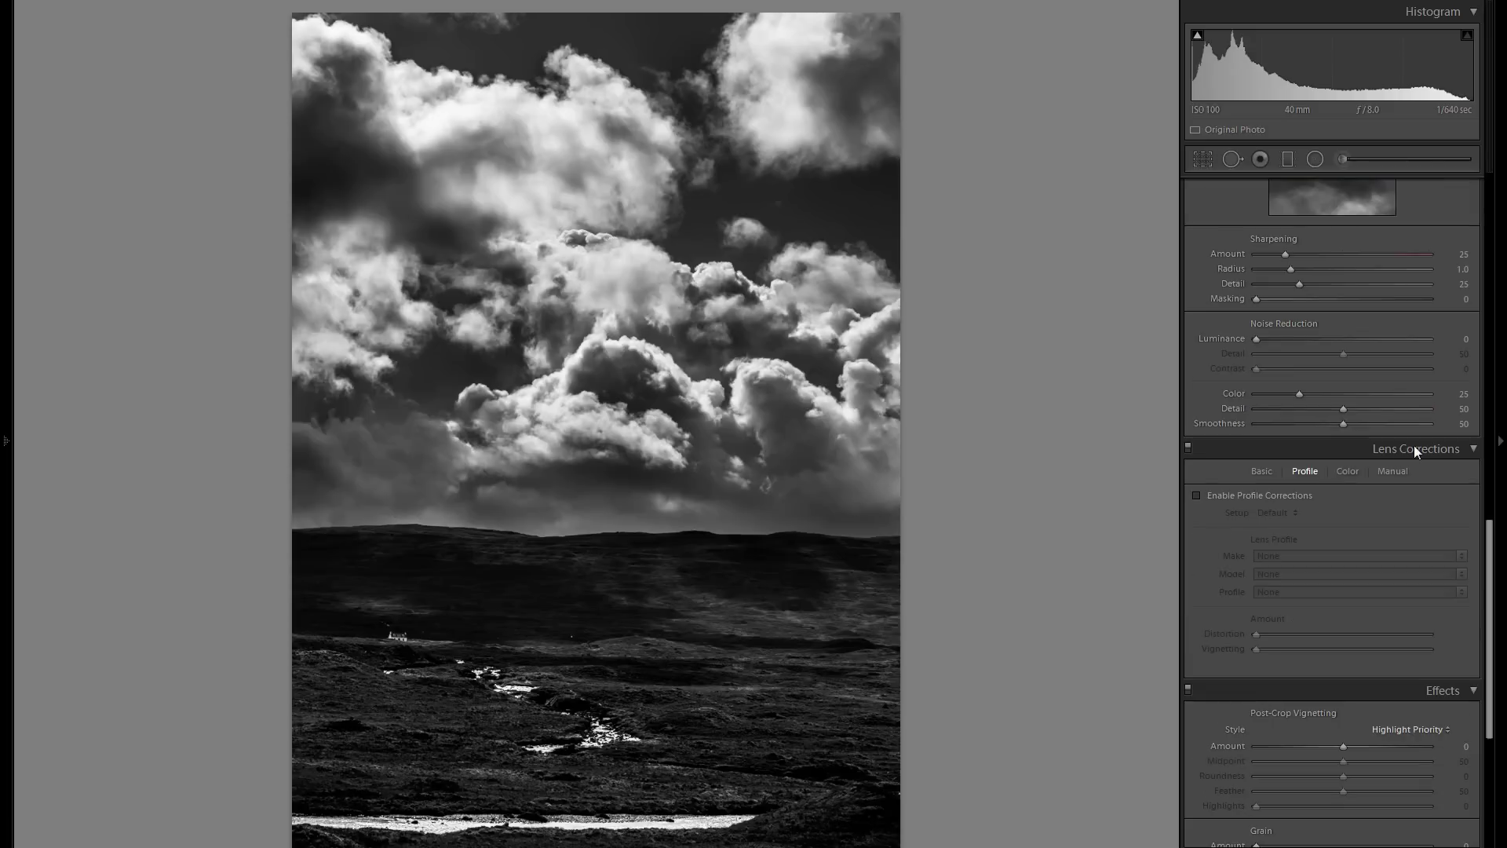
pyautogui.scroll(-3, 1397, 478)
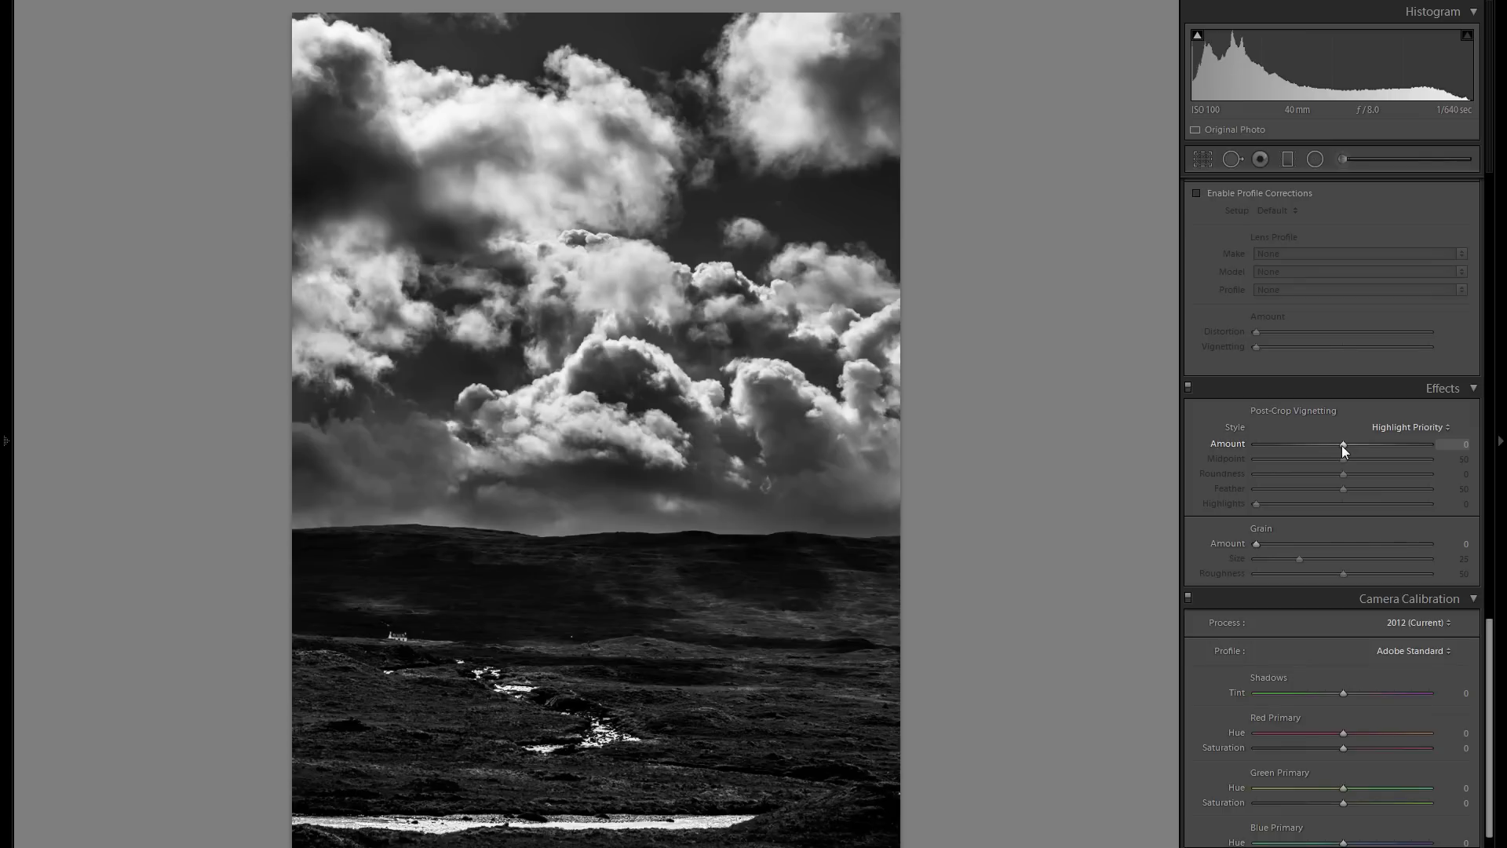
# Step: Set Post-Crop Vignetting to Amount −10 and Midpoint 48, toggling it off and on to compare
pyautogui.moveTo(1341, 445); pyautogui.dragTo(1326, 448)
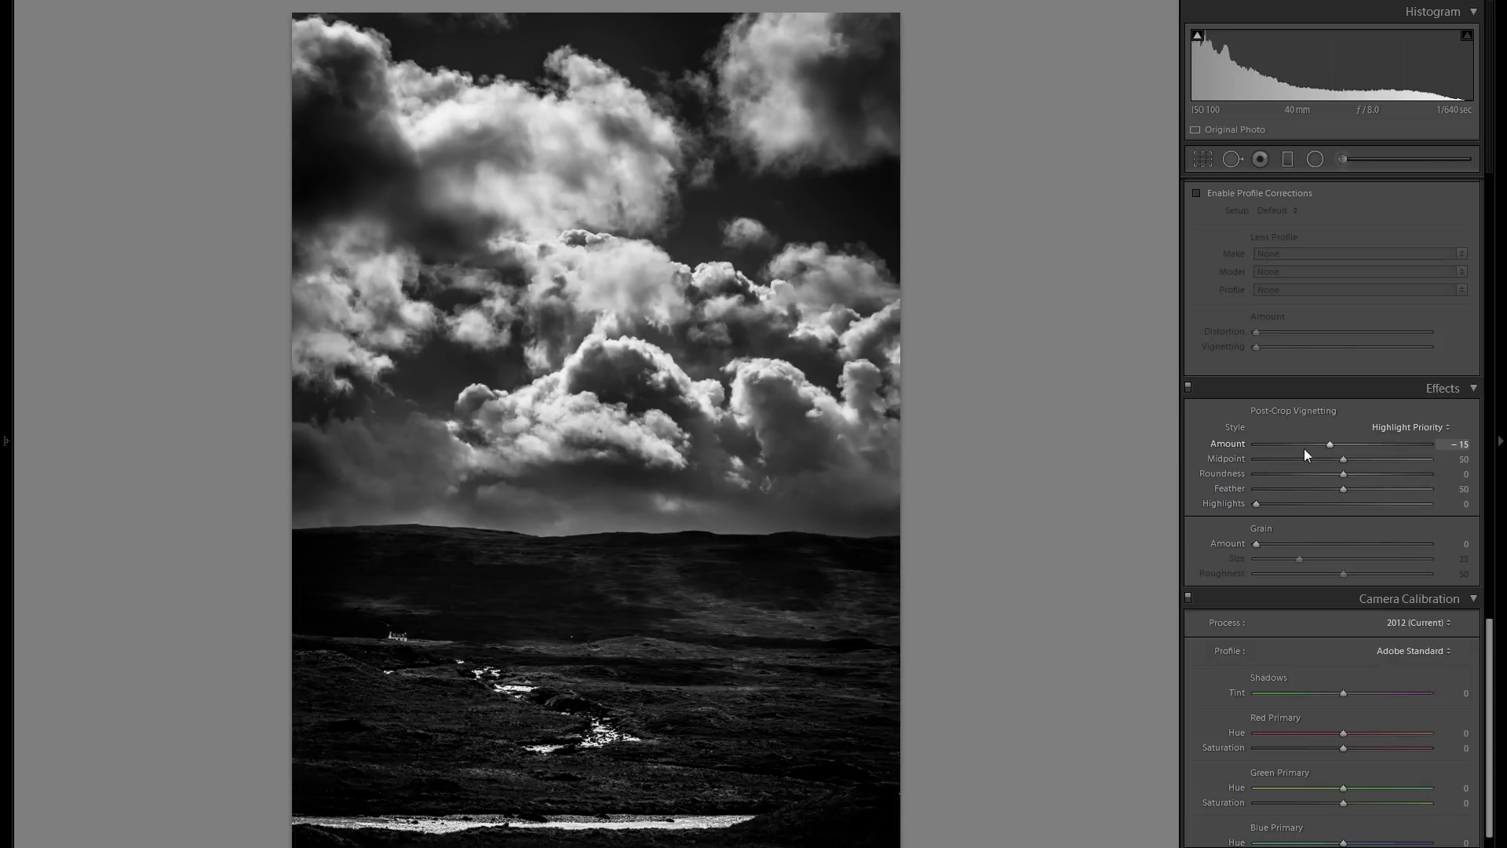
pyautogui.doubleClick(1231, 443)
pyautogui.moveTo(1341, 446); pyautogui.dragTo(1332, 444)
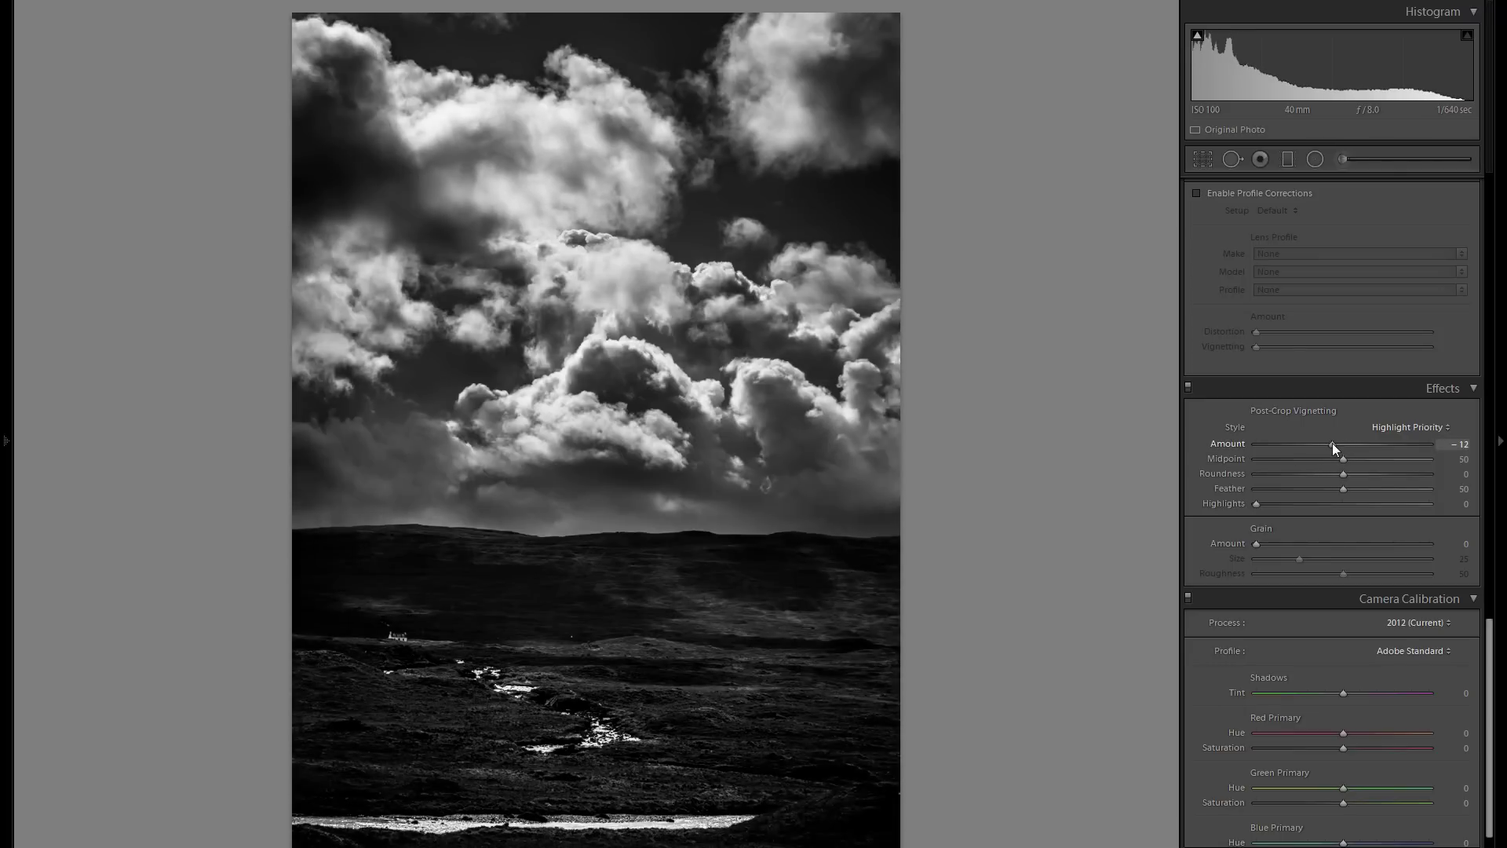
pyautogui.moveTo(1332, 445); pyautogui.dragTo(1337, 460)
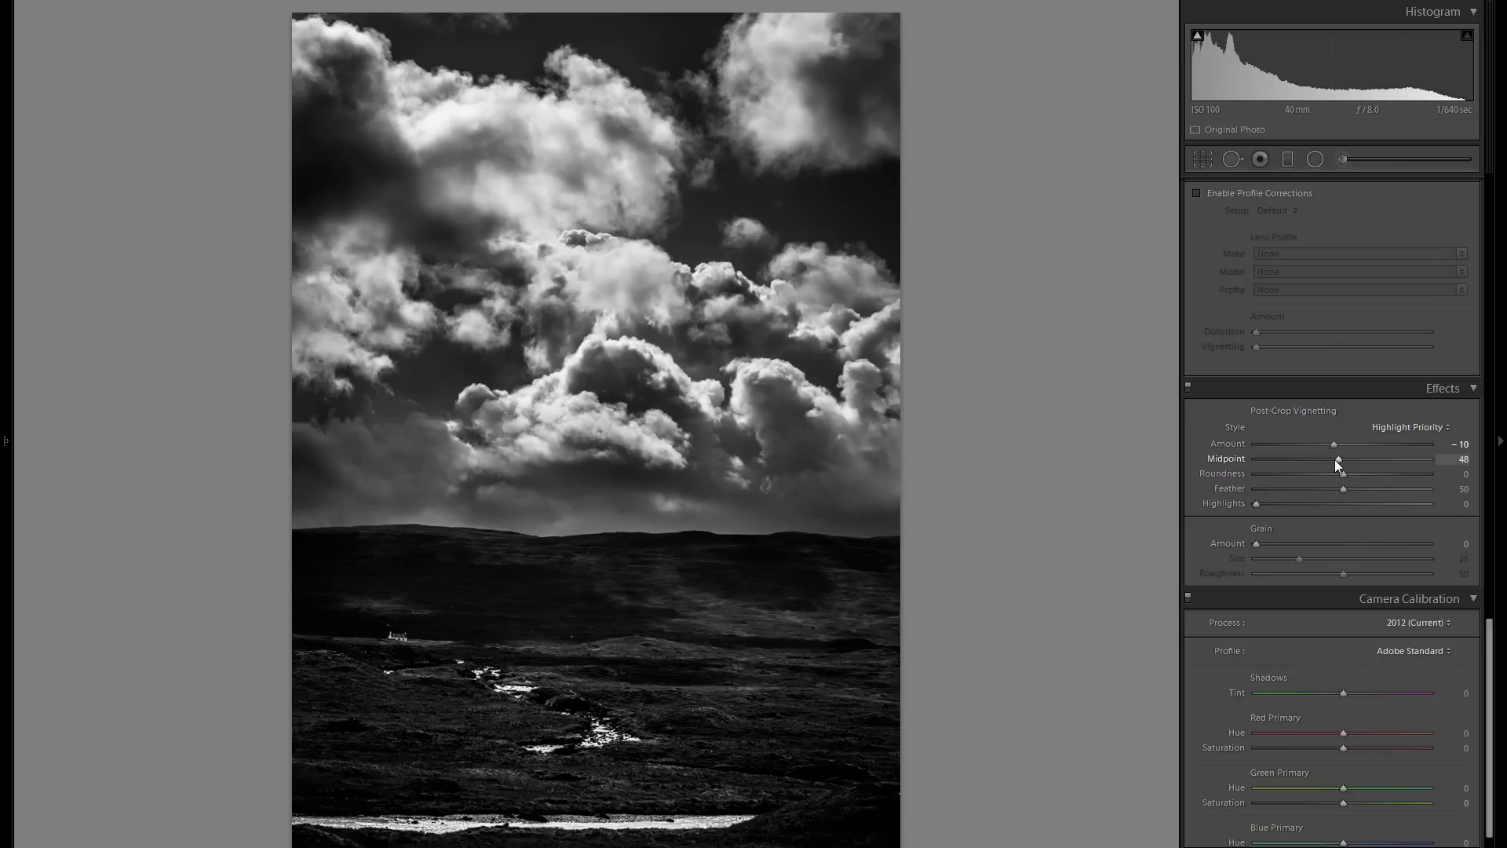
pyautogui.click(1189, 386)
pyautogui.click(1188, 386)
pyautogui.scroll(-1, 1336, 490)
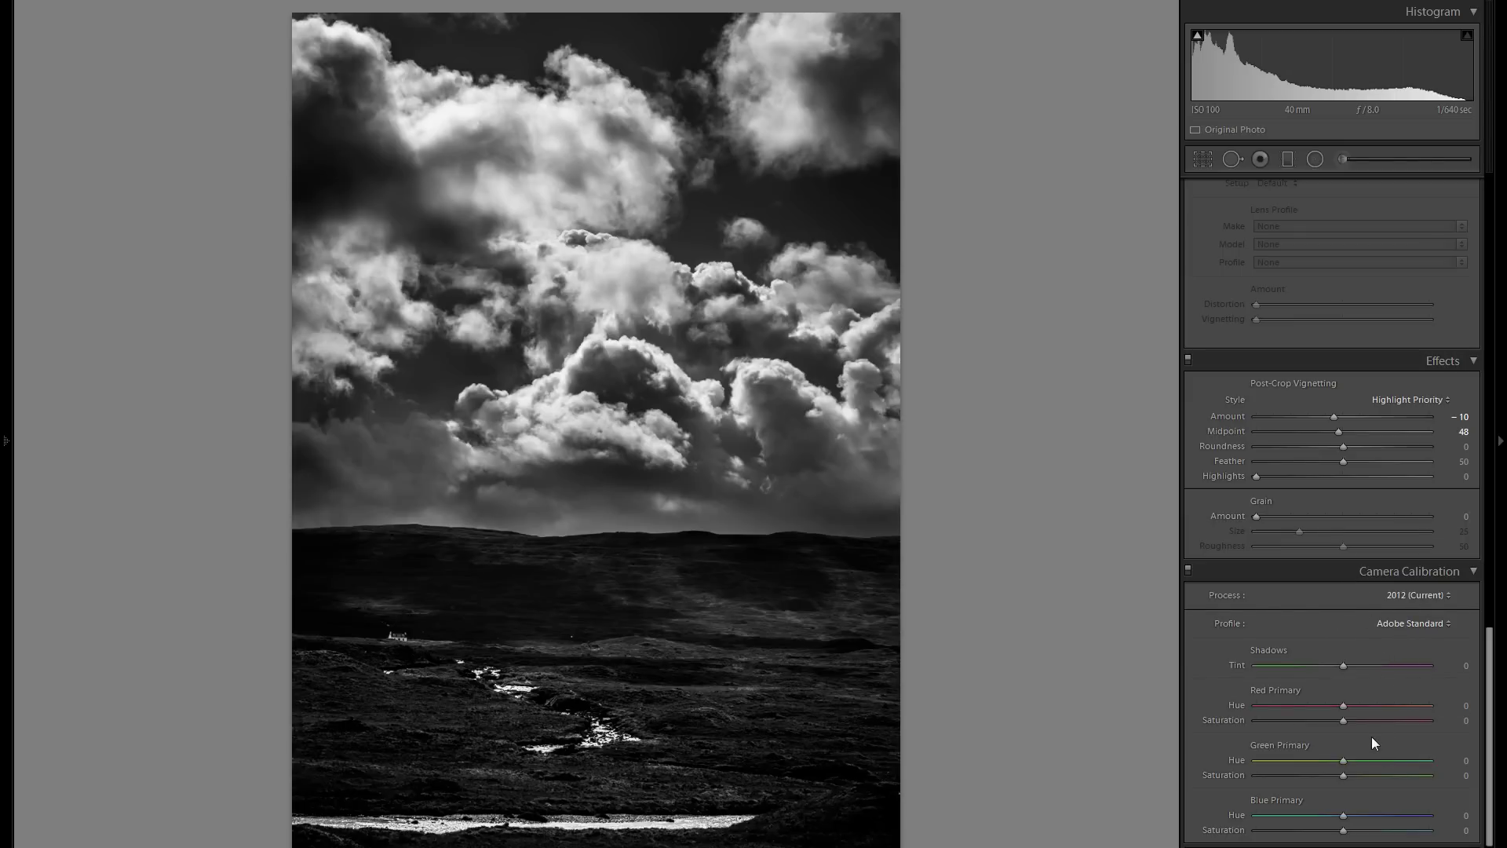
pyautogui.scroll(10, 1372, 737)
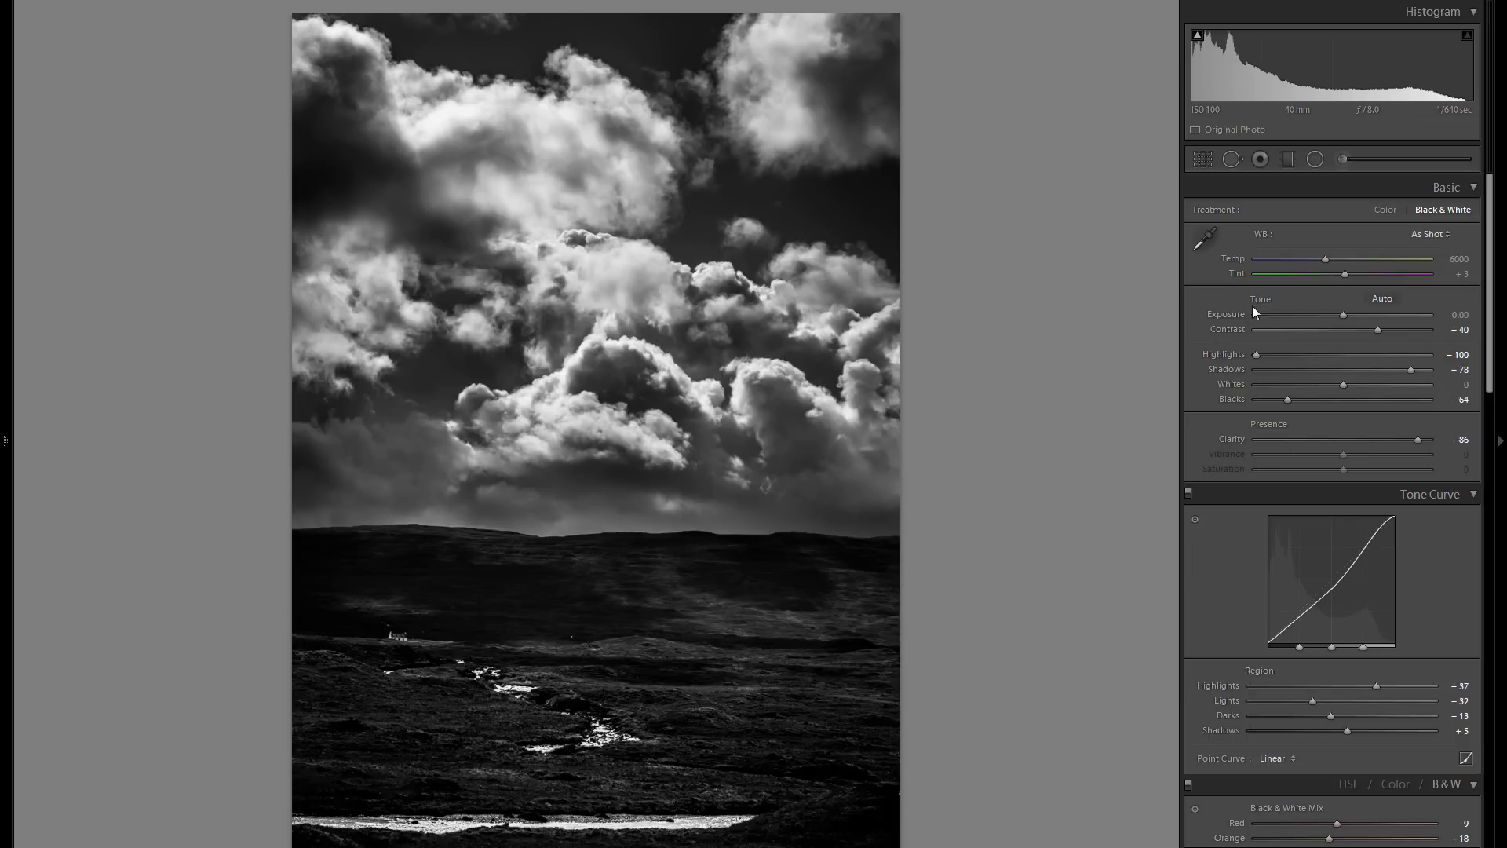
# Step: Paint a −0.52 Exposure adjustment brush stroke along the bottom foreground with a smaller brush
pyautogui.click(1343, 159)
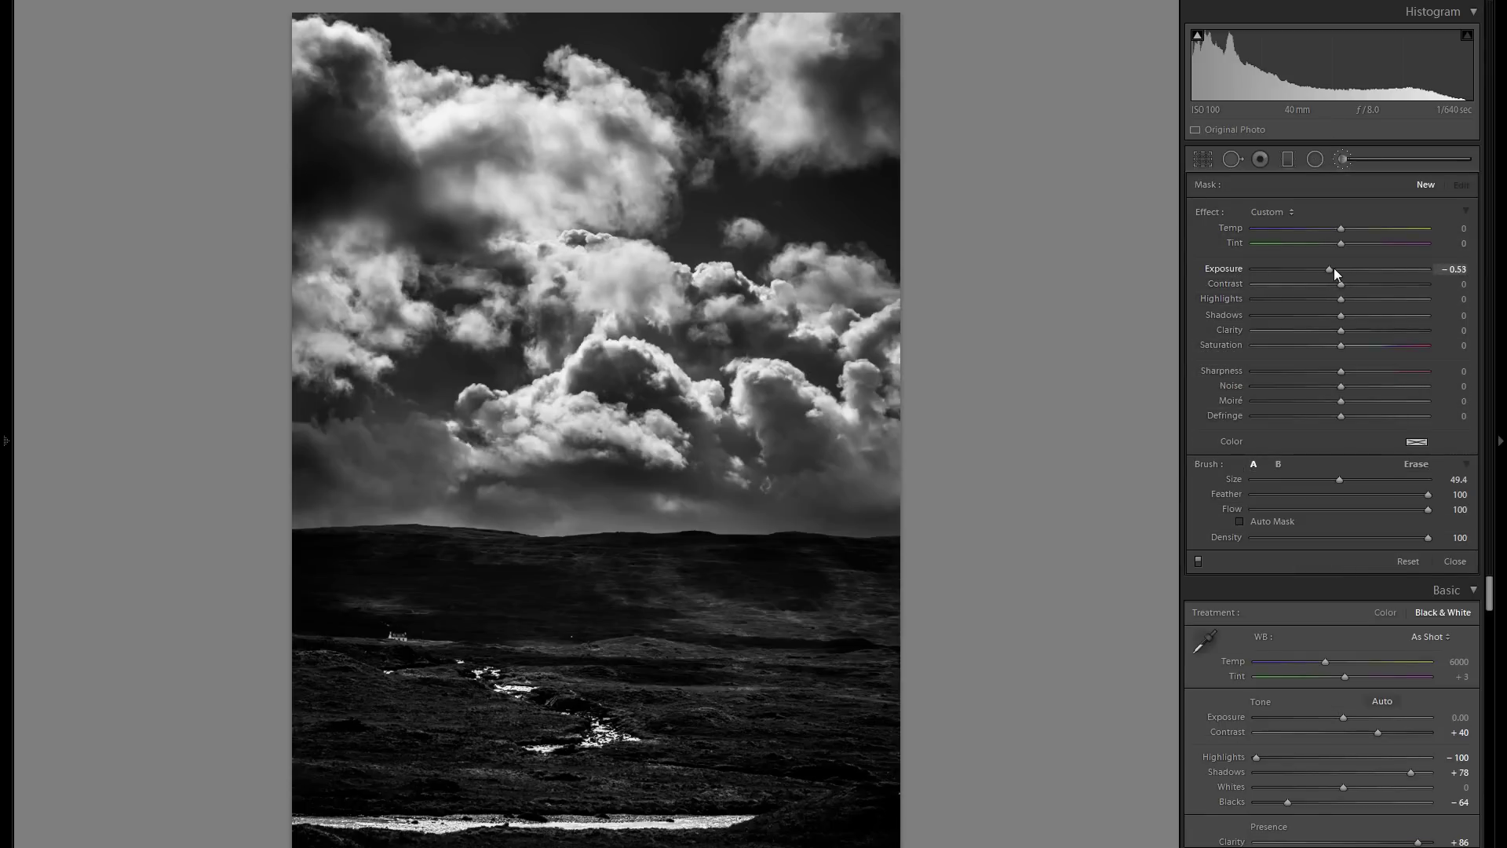
pyautogui.press('[')
pyautogui.press('[')
pyautogui.press('[')
pyautogui.press('[')
pyautogui.press('[')
pyautogui.press('[')
pyautogui.press('[')
pyautogui.press('[')
pyautogui.press('[')
pyautogui.press('[')
pyautogui.press('[')
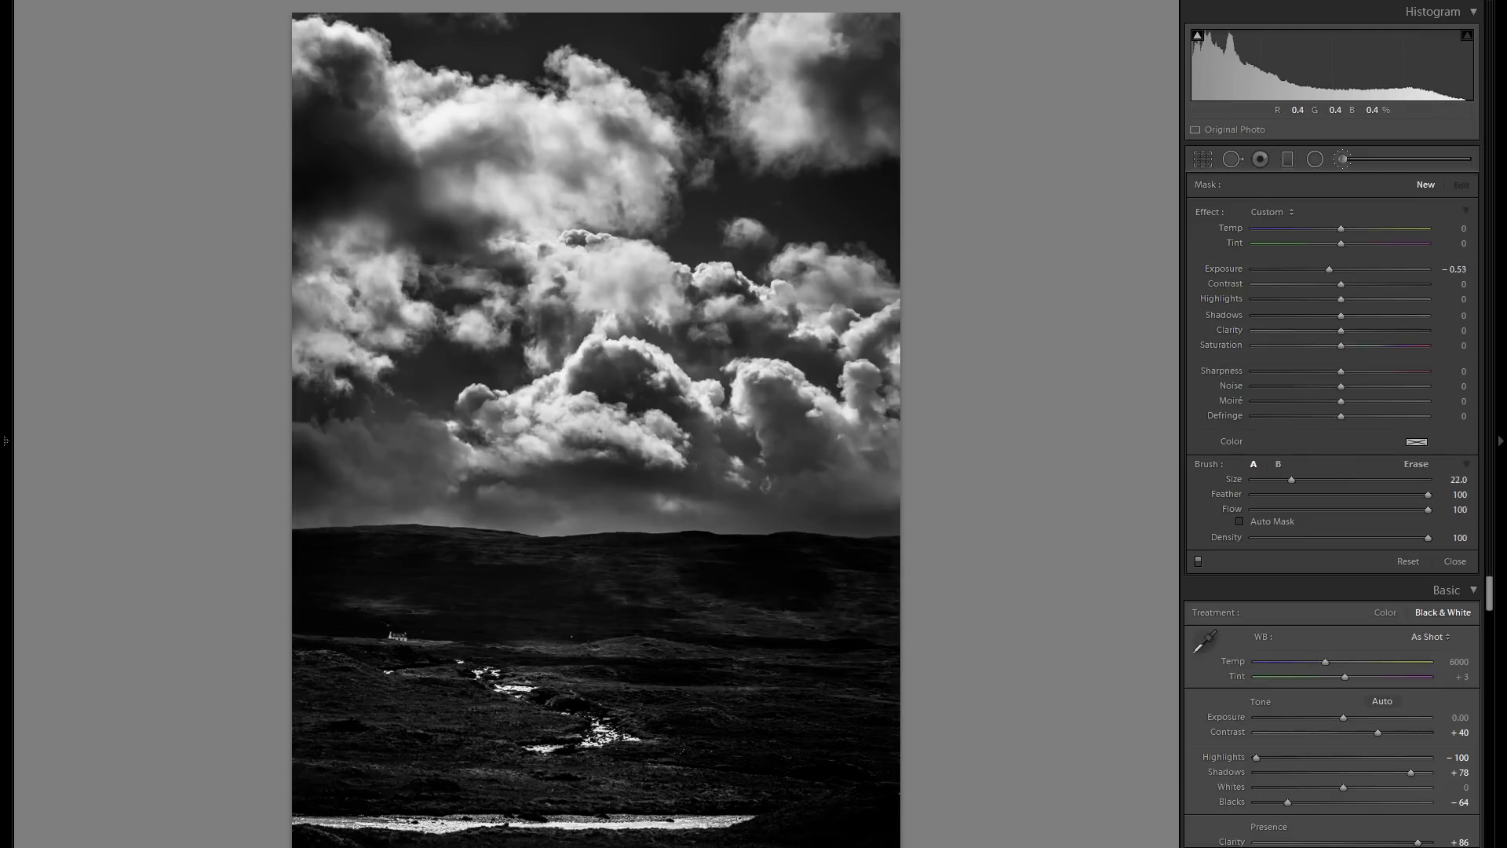
pyautogui.moveTo(742, 823)
pyautogui.mouseDown()
pyautogui.moveTo(605, 829)
pyautogui.moveTo(465, 787)
pyautogui.moveTo(161, 640)
pyautogui.mouseUp()
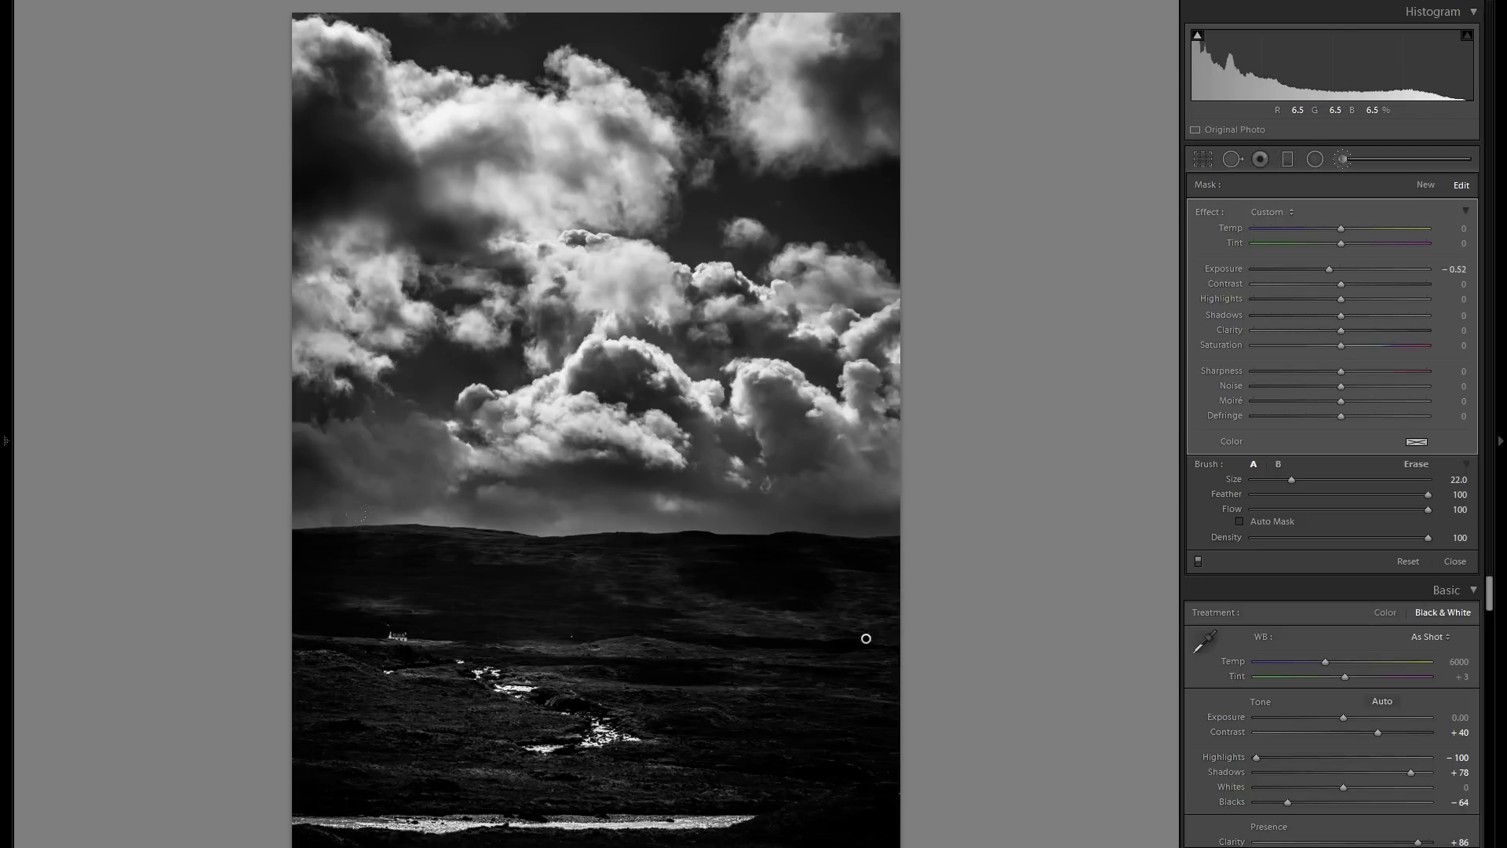
pyautogui.click(1198, 561)
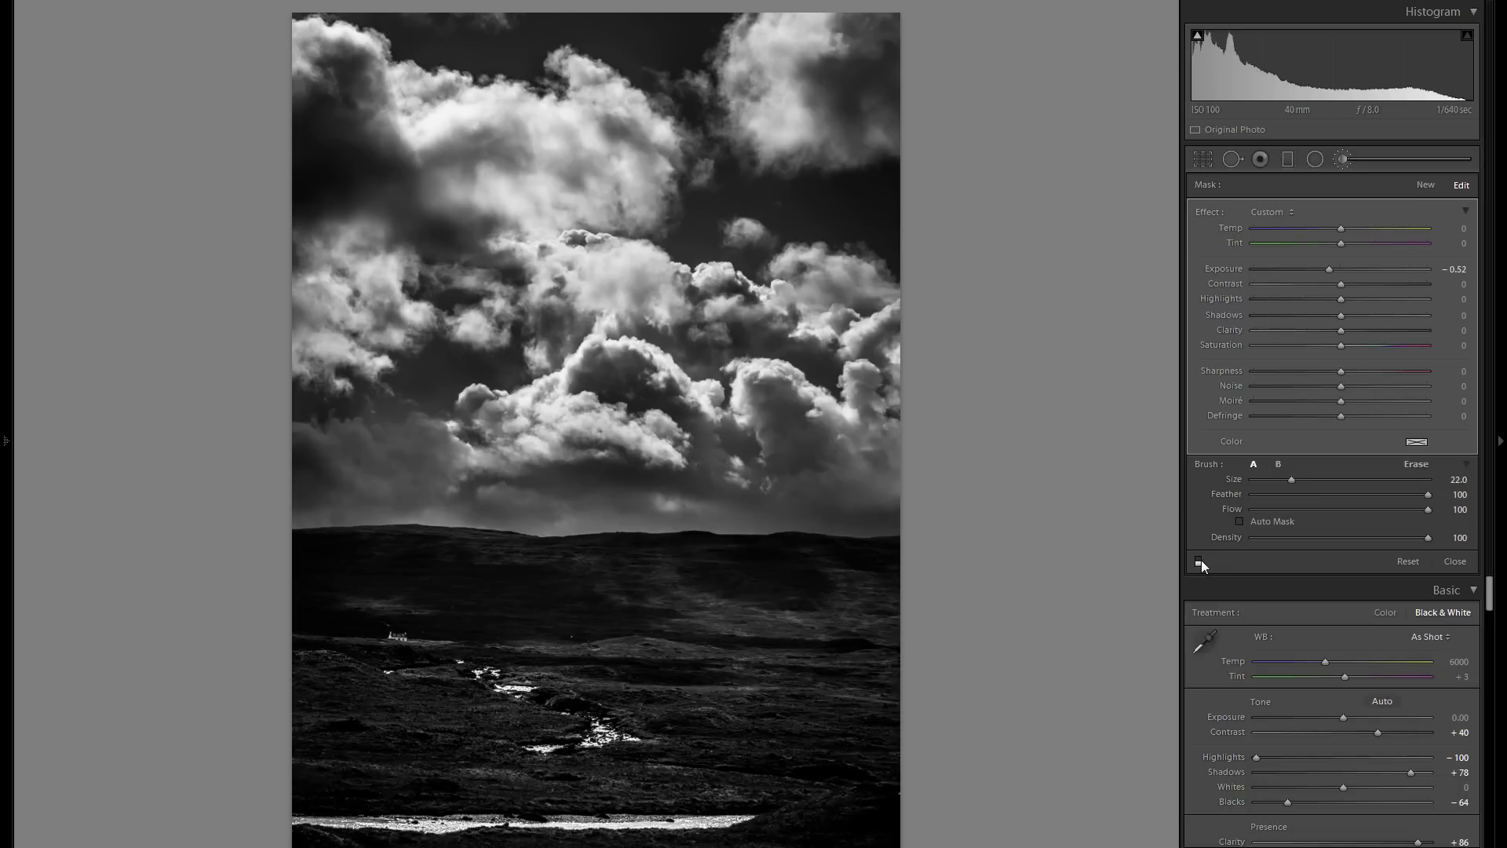
pyautogui.click(1199, 561)
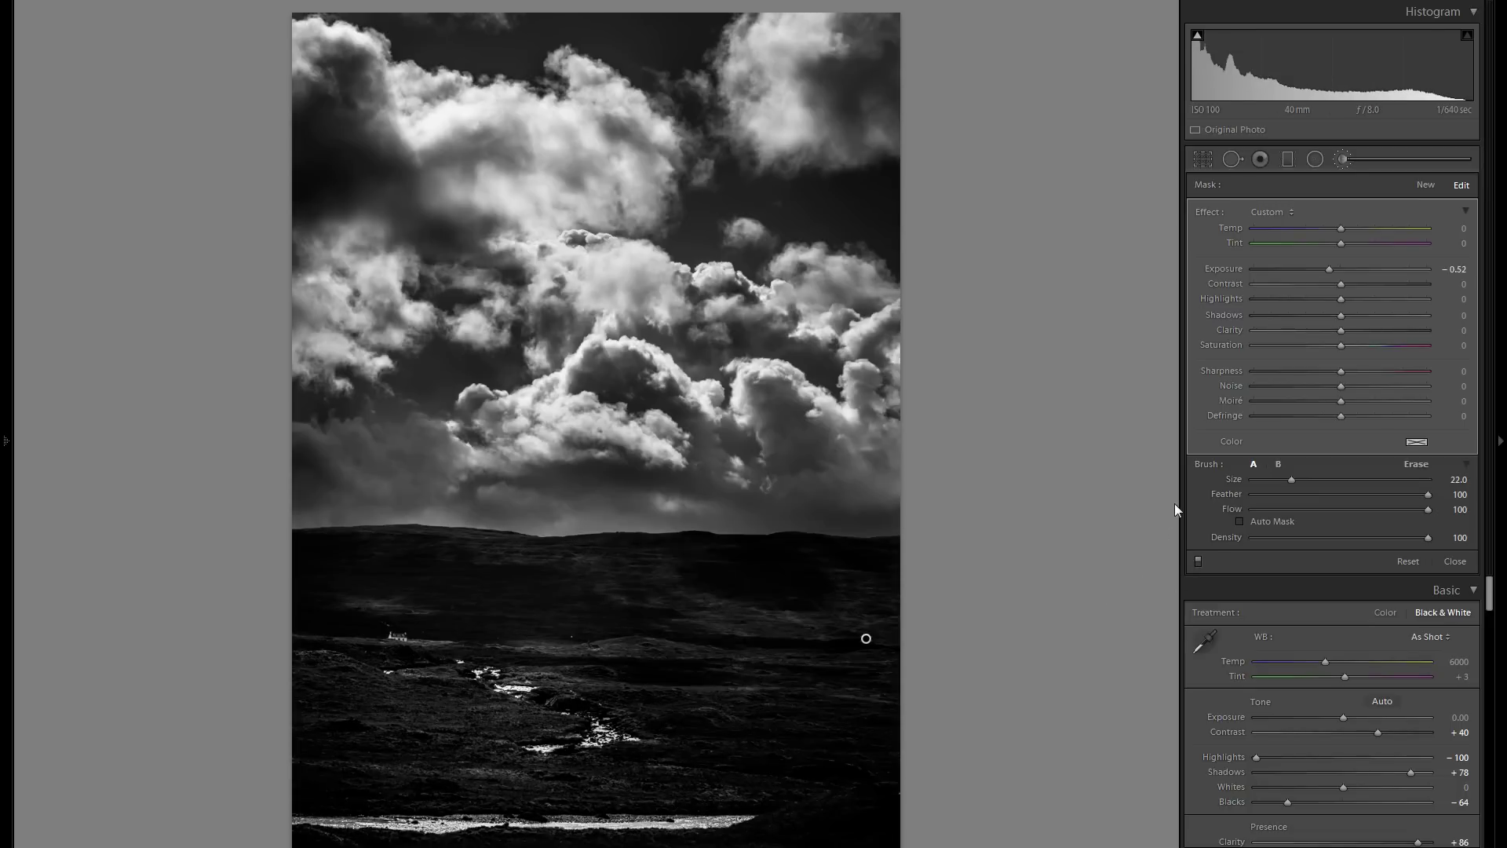
pyautogui.press('k')
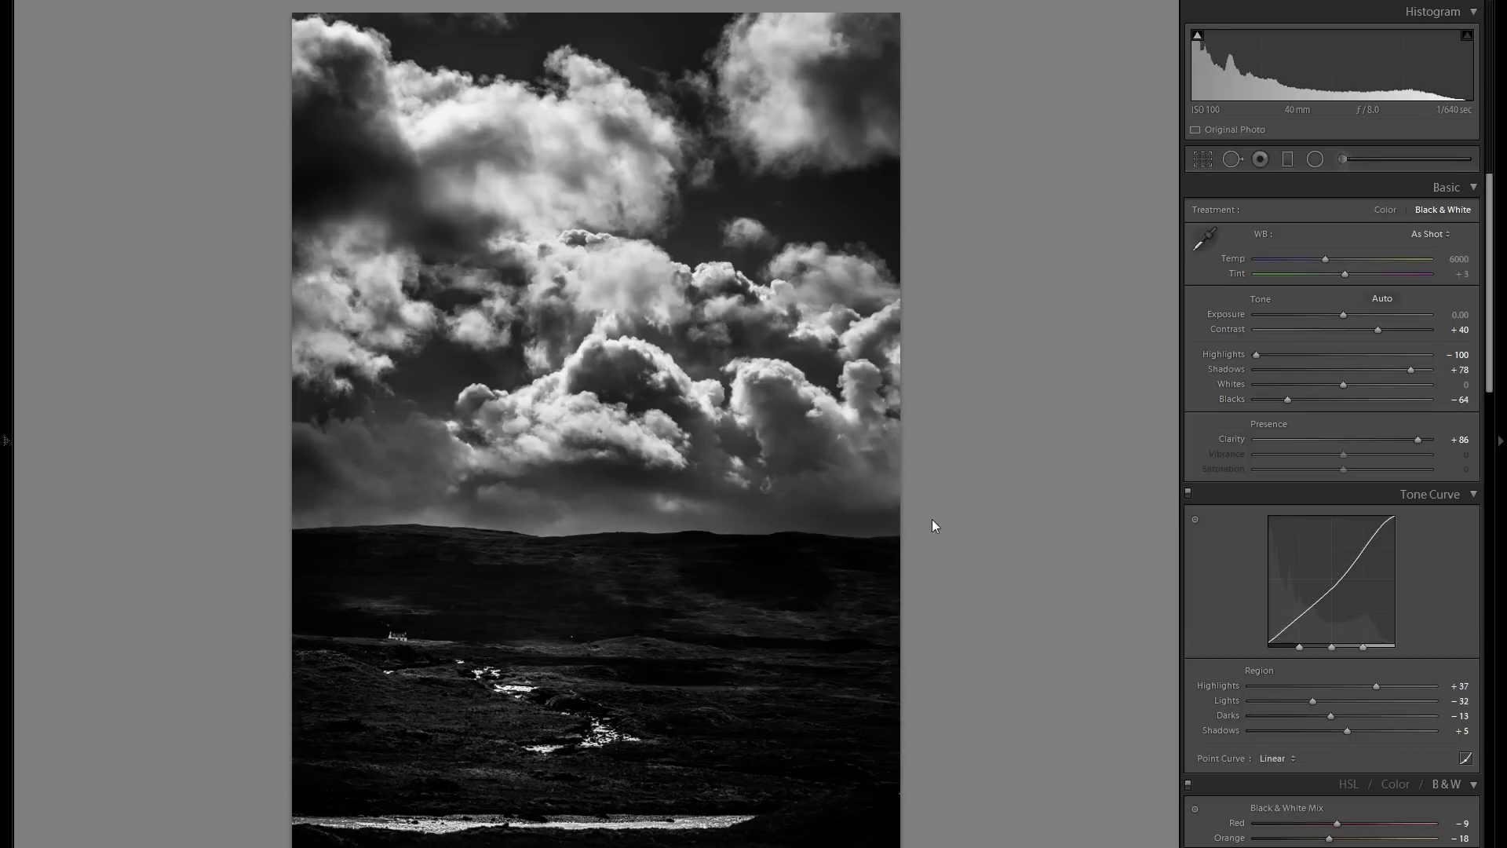
# Step: Draw a graduated filter across the top of the sky and darken it to Exposure −2.73
pyautogui.click(1288, 159)
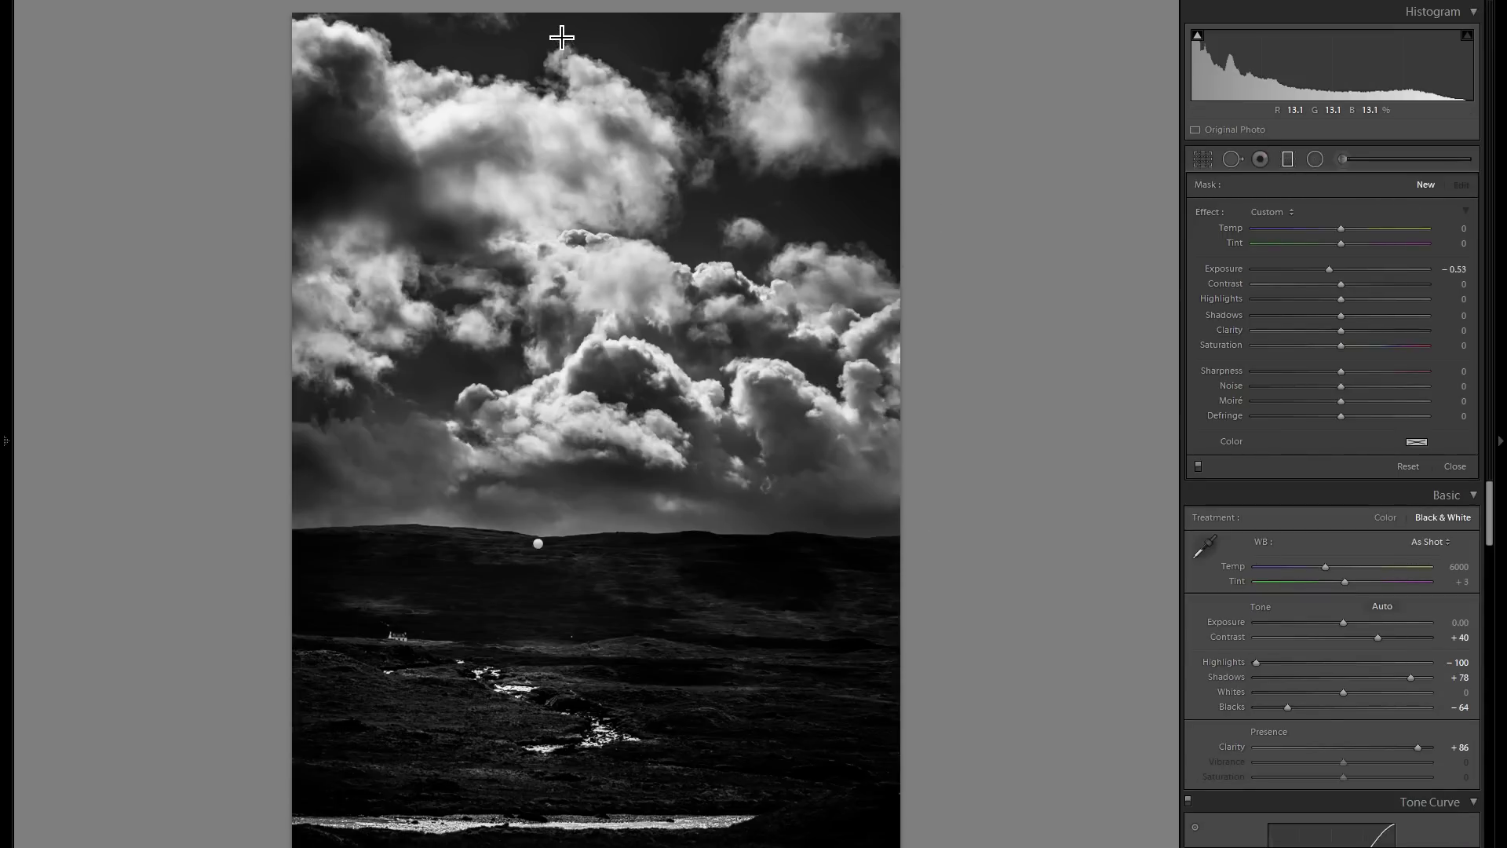
pyautogui.moveTo(561, 33); pyautogui.dragTo(572, 242)
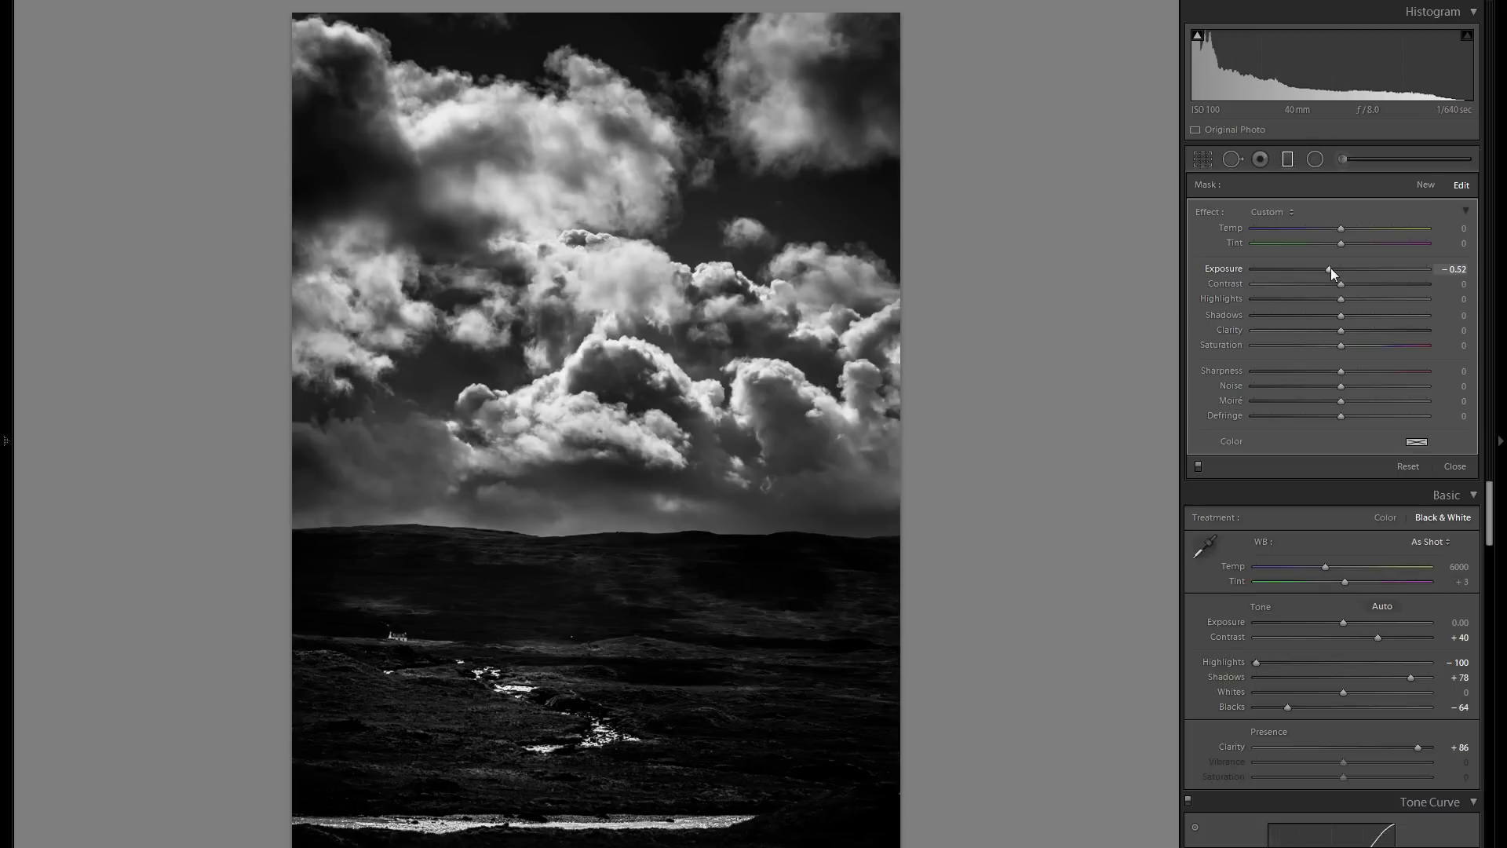
pyautogui.moveTo(1329, 269); pyautogui.dragTo(1306, 271)
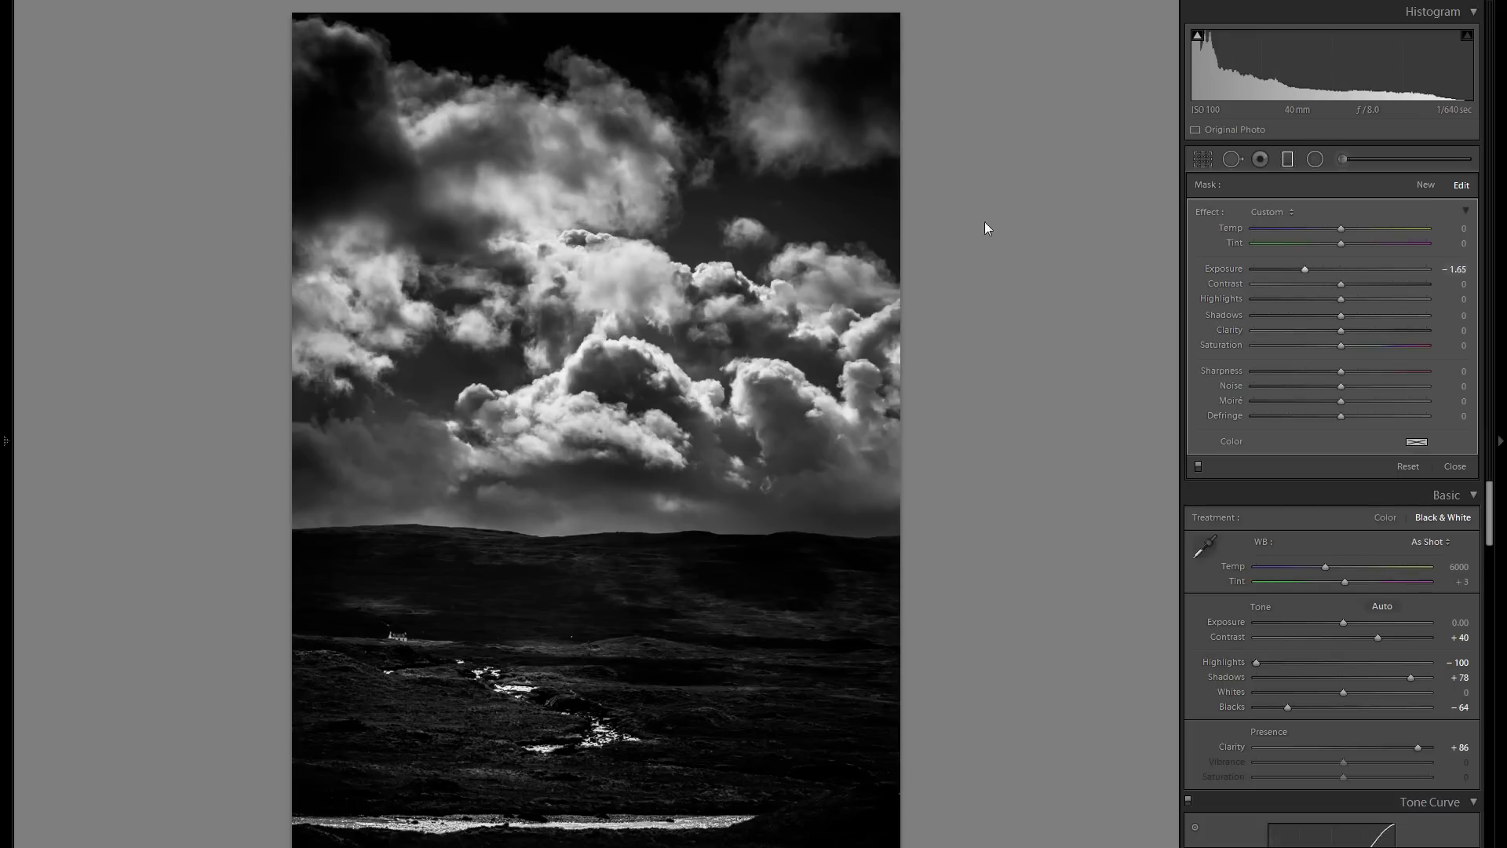
pyautogui.moveTo(707, 266); pyautogui.dragTo(698, 315)
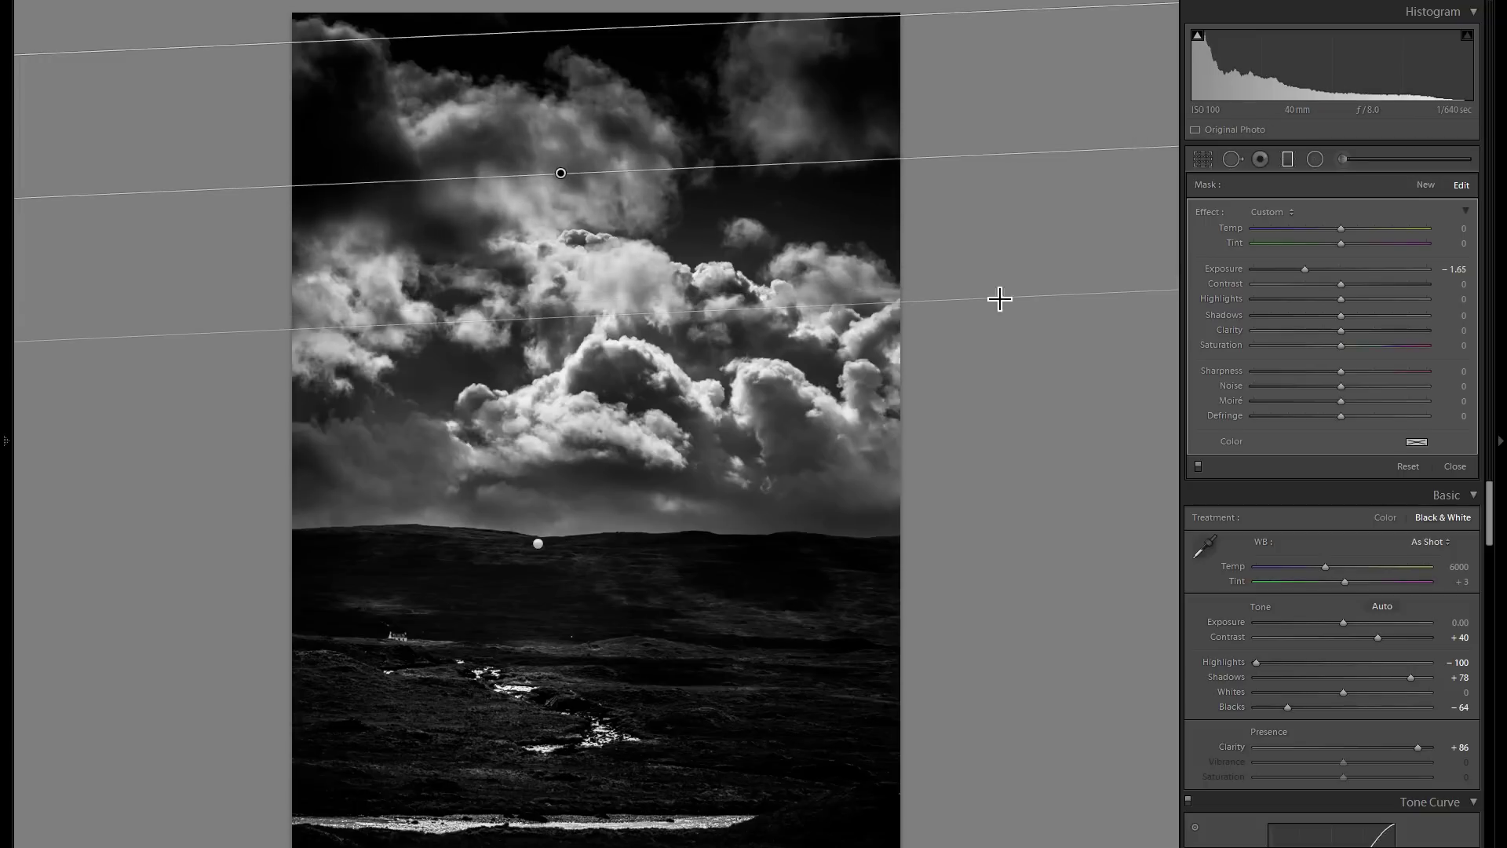
pyautogui.doubleClick(1226, 265)
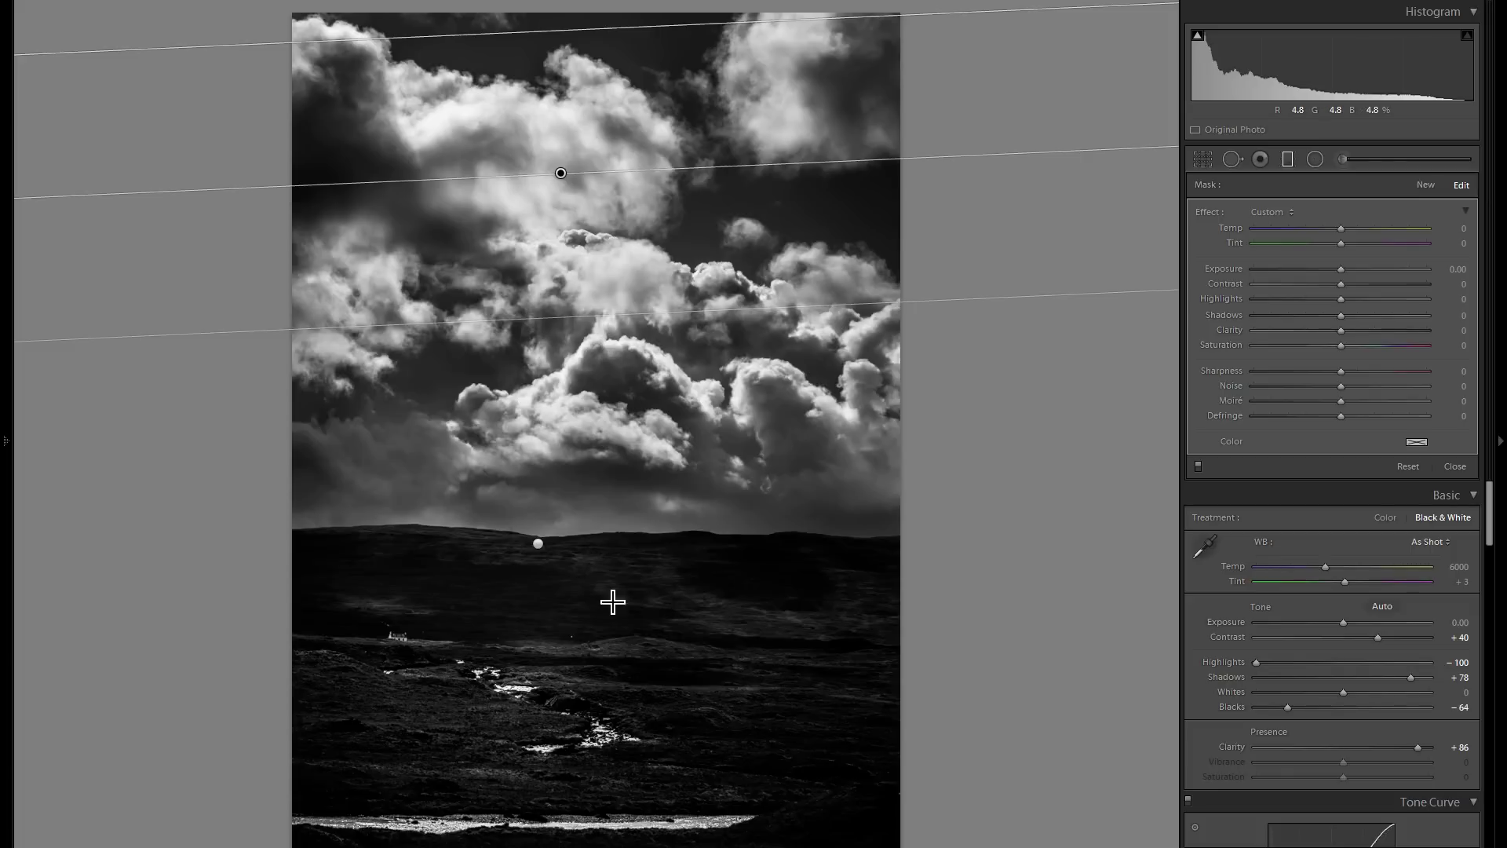
pyautogui.moveTo(1331, 273); pyautogui.dragTo(1281, 276)
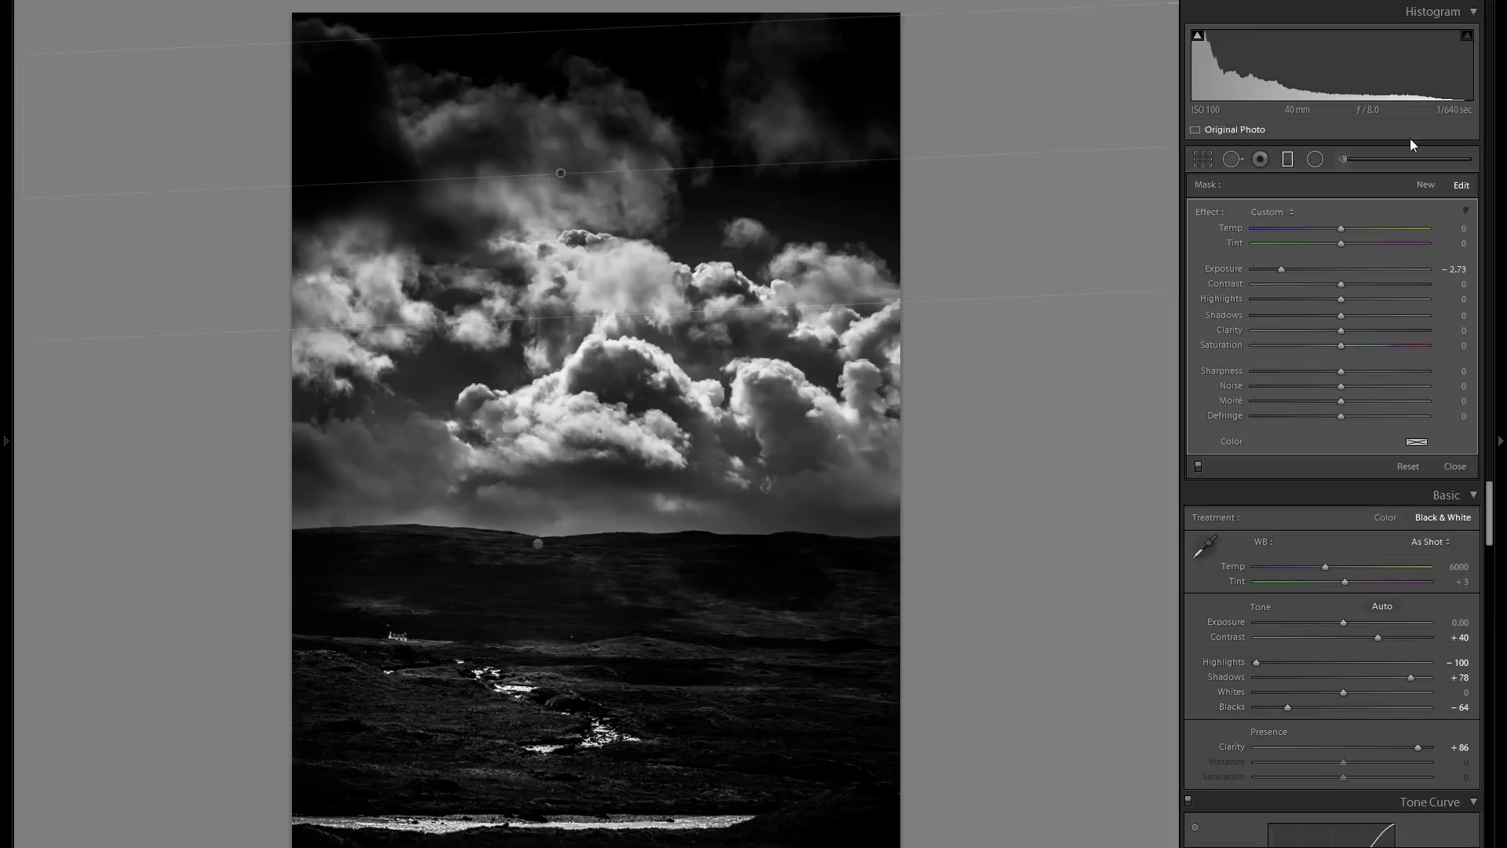
pyautogui.press('Return')
# Step: Darken the bottom graduated filter to Exposure −0.74 and close the filter settings
pyautogui.click(615, 735)
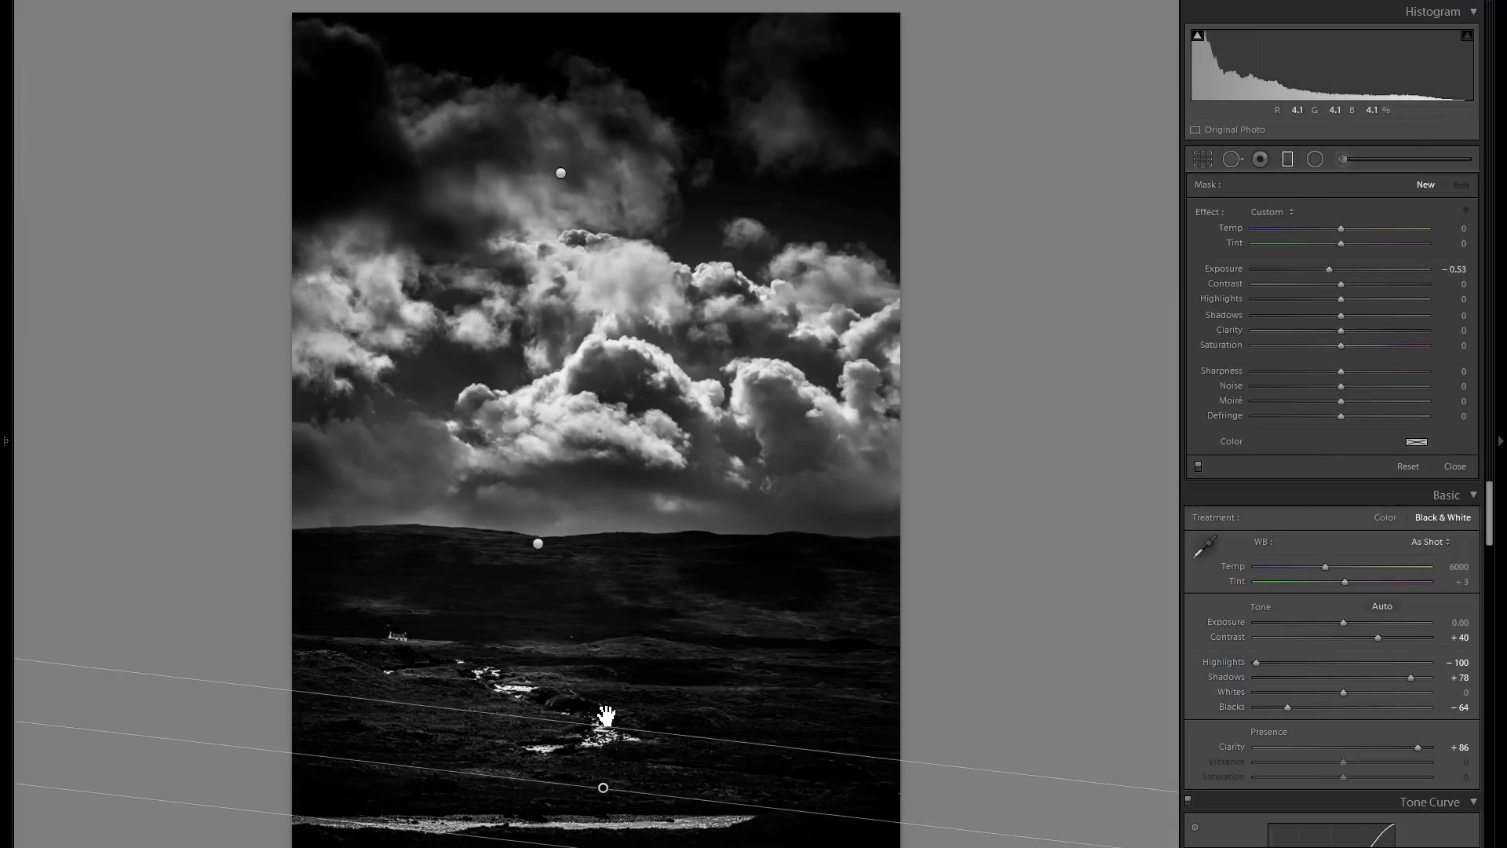
pyautogui.moveTo(1327, 270); pyautogui.dragTo(1323, 270)
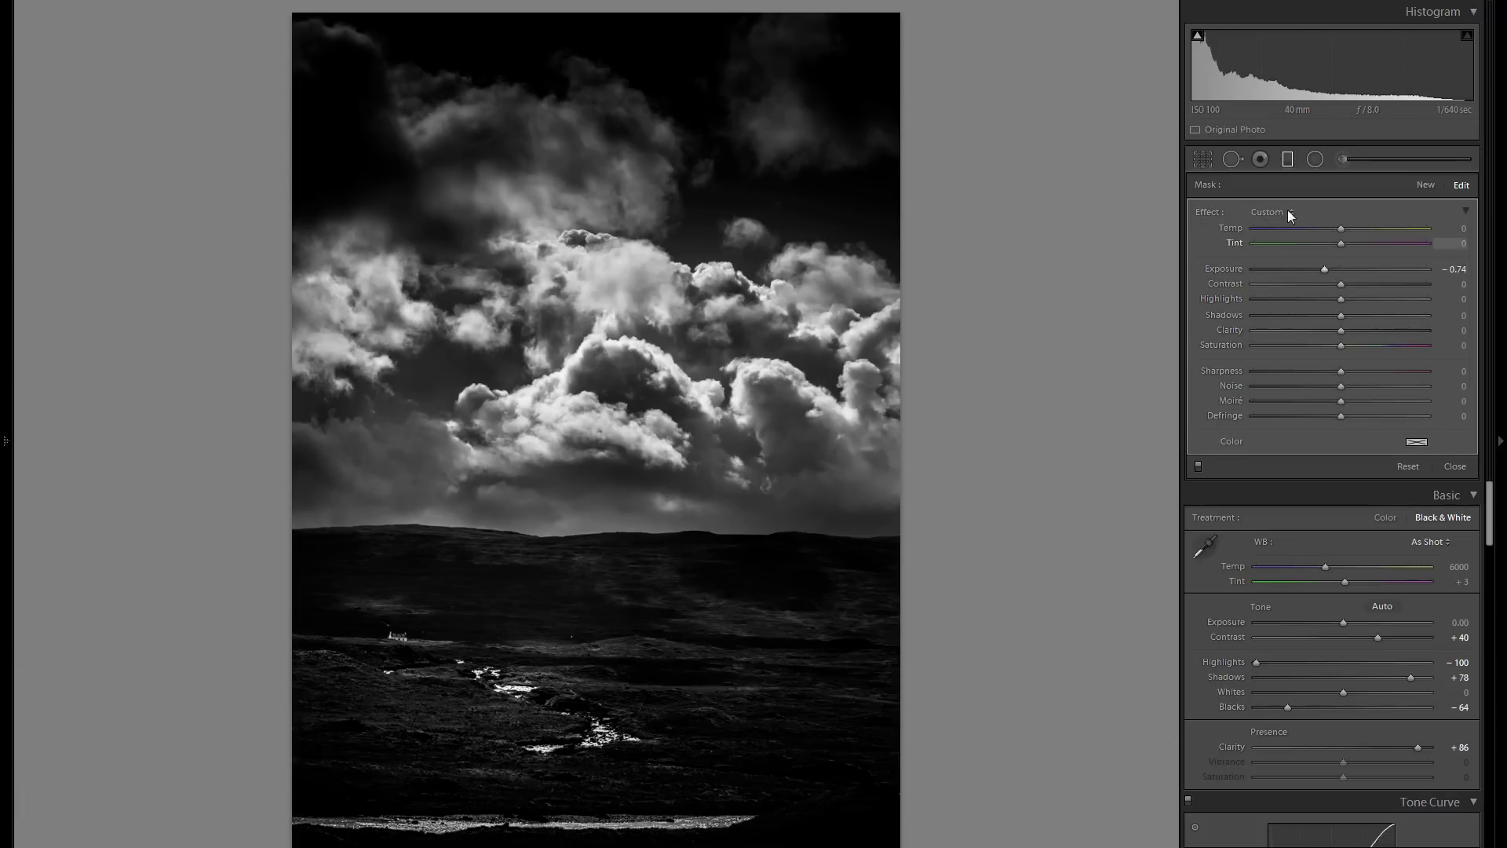
pyautogui.click(1288, 160)
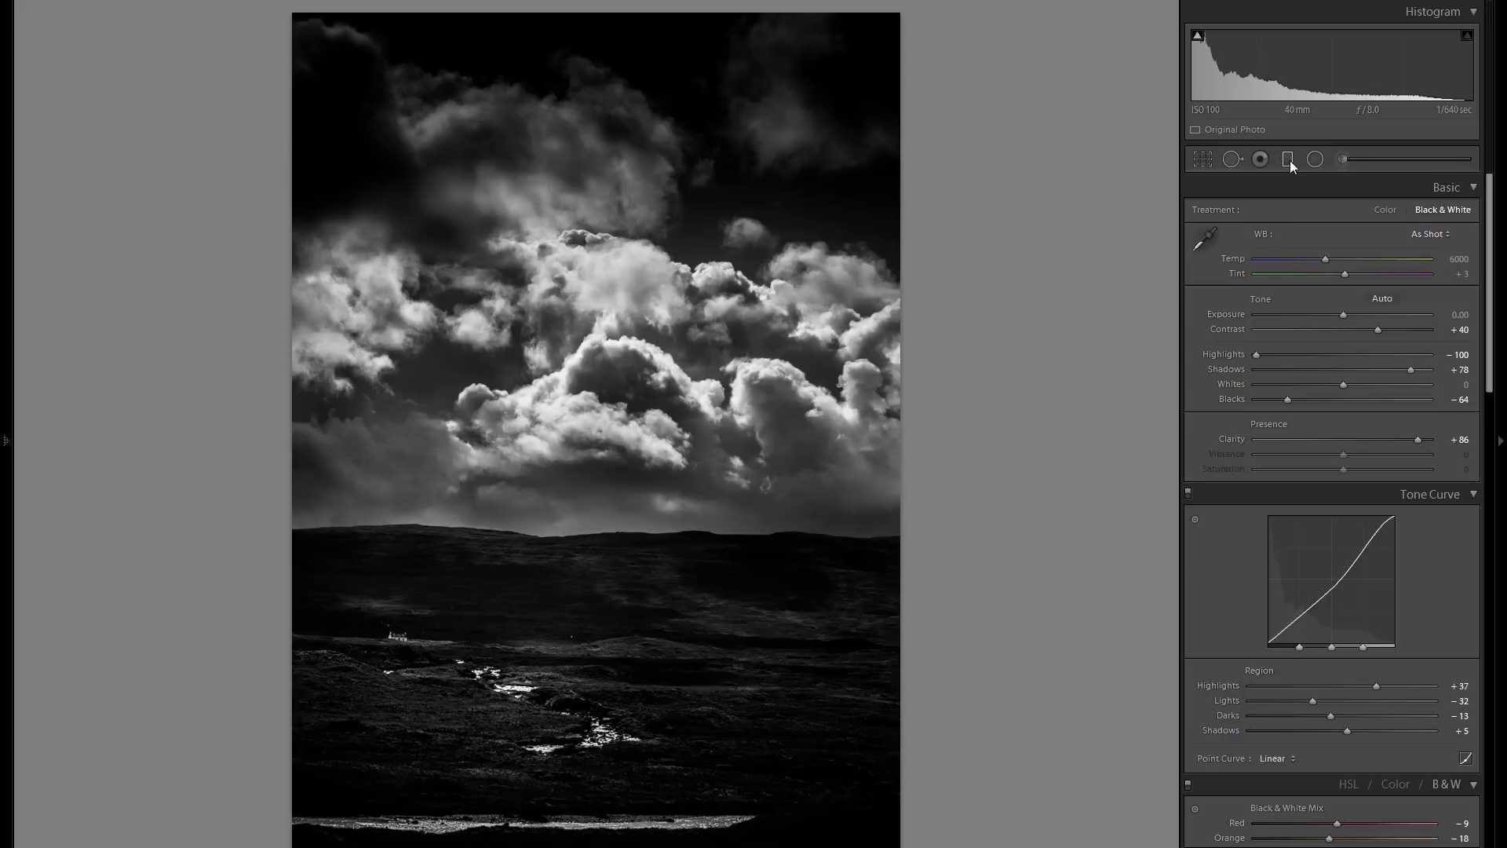
# Step: Brush a −0.81 Exposure adjustment over the right edge of the clouds
pyautogui.press('k')
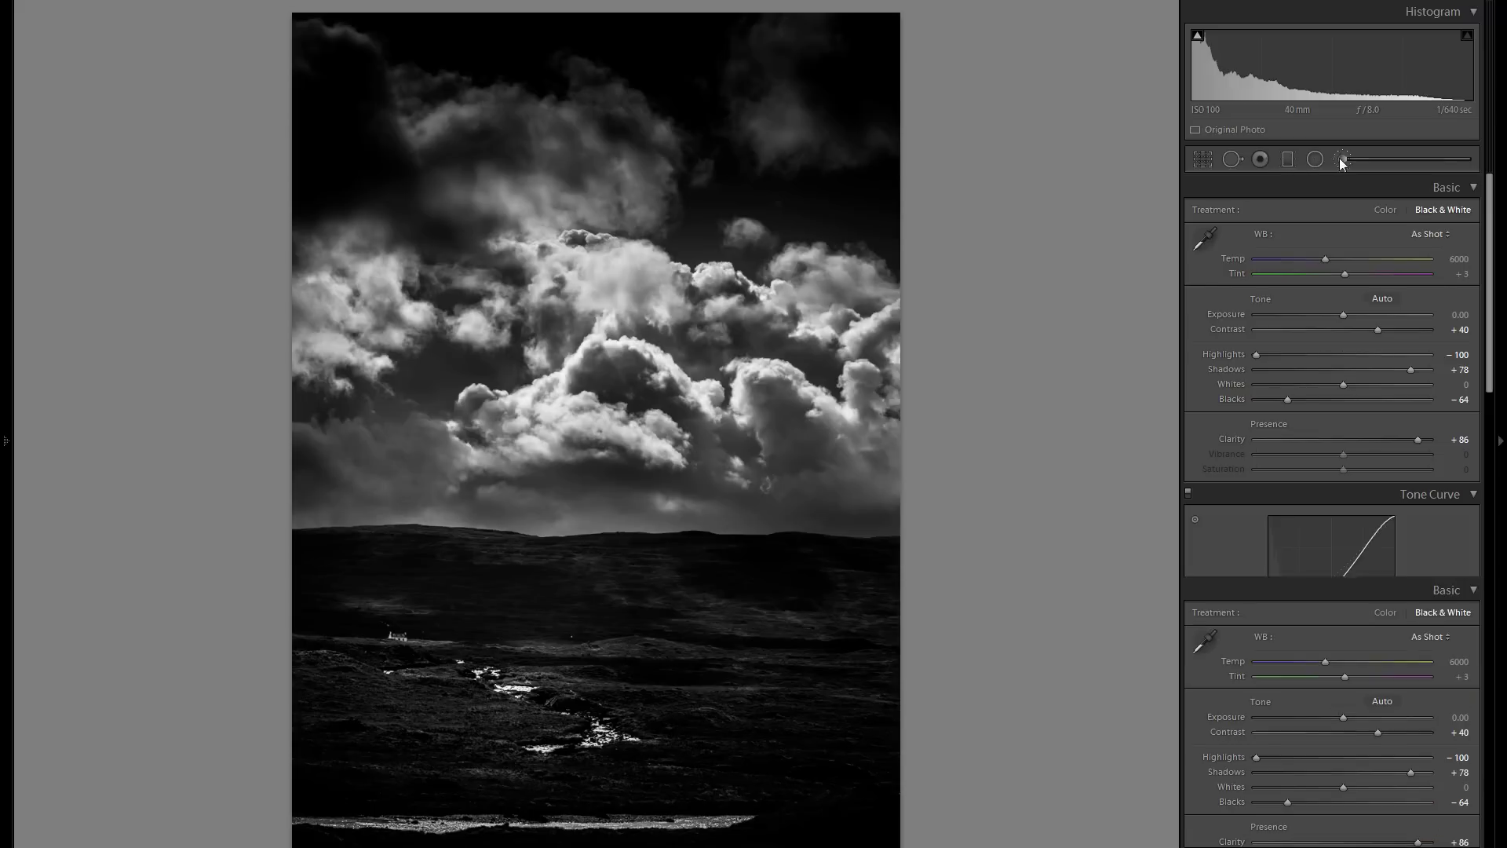
pyautogui.moveTo(1341, 269); pyautogui.dragTo(1322, 277)
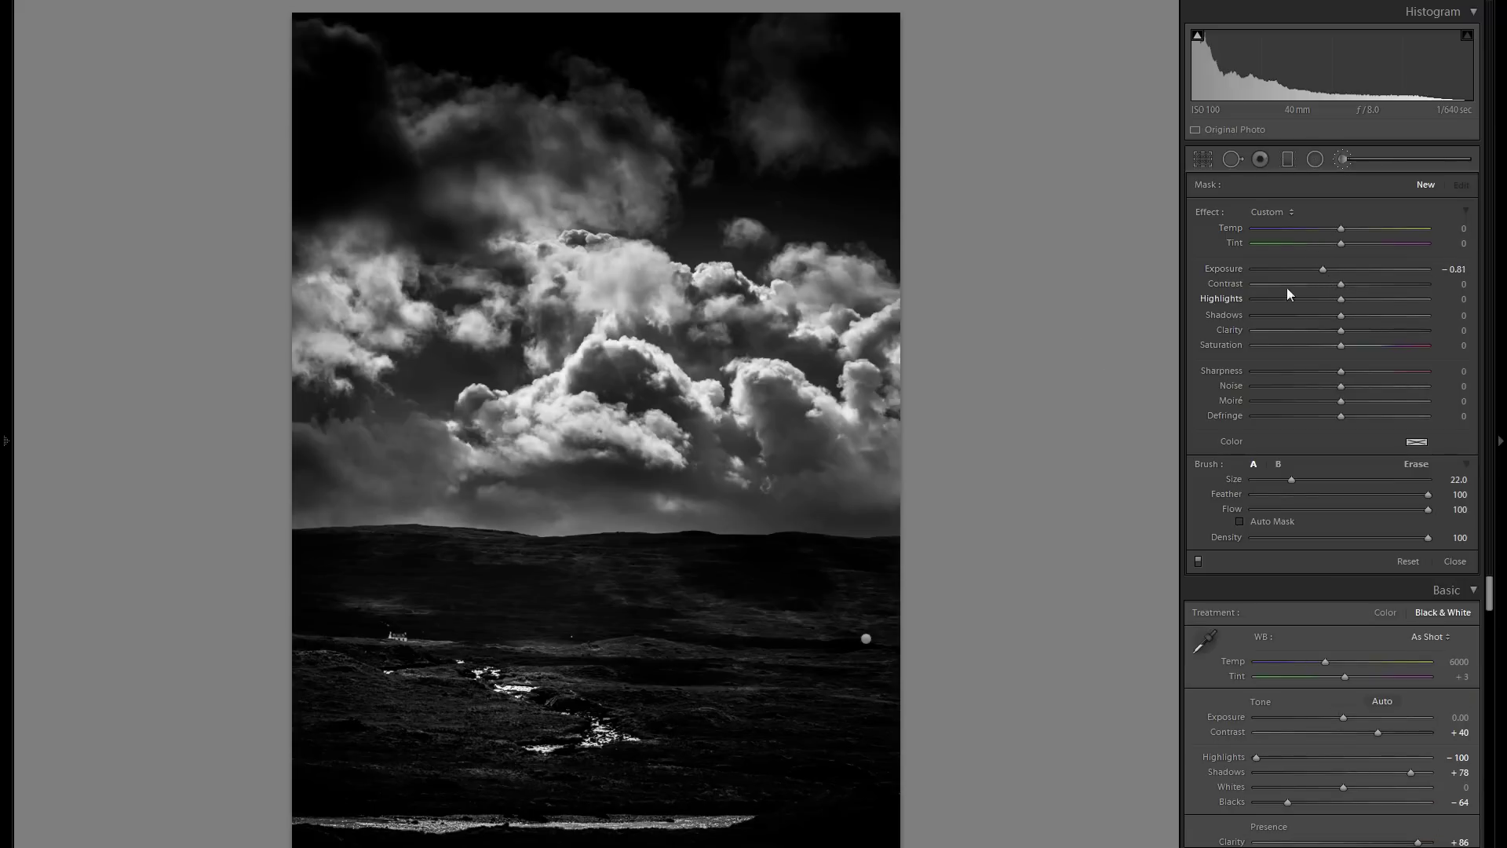
pyautogui.moveTo(892, 330); pyautogui.dragTo(816, 230)
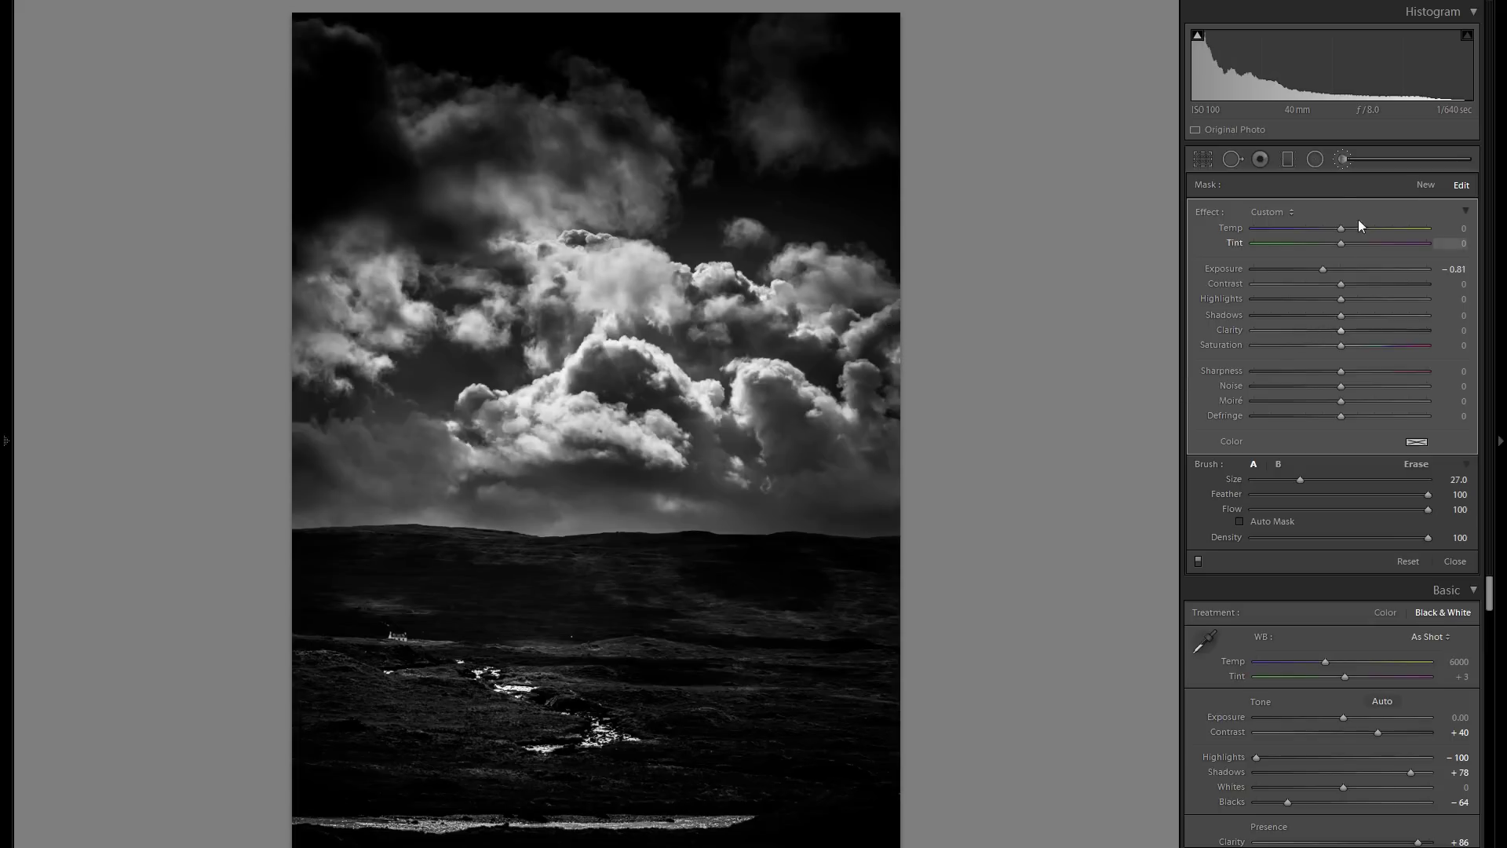
# Step: Draw a diagonal graduated filter across the sky and horizon with Exposure +0.34
pyautogui.click(1287, 160)
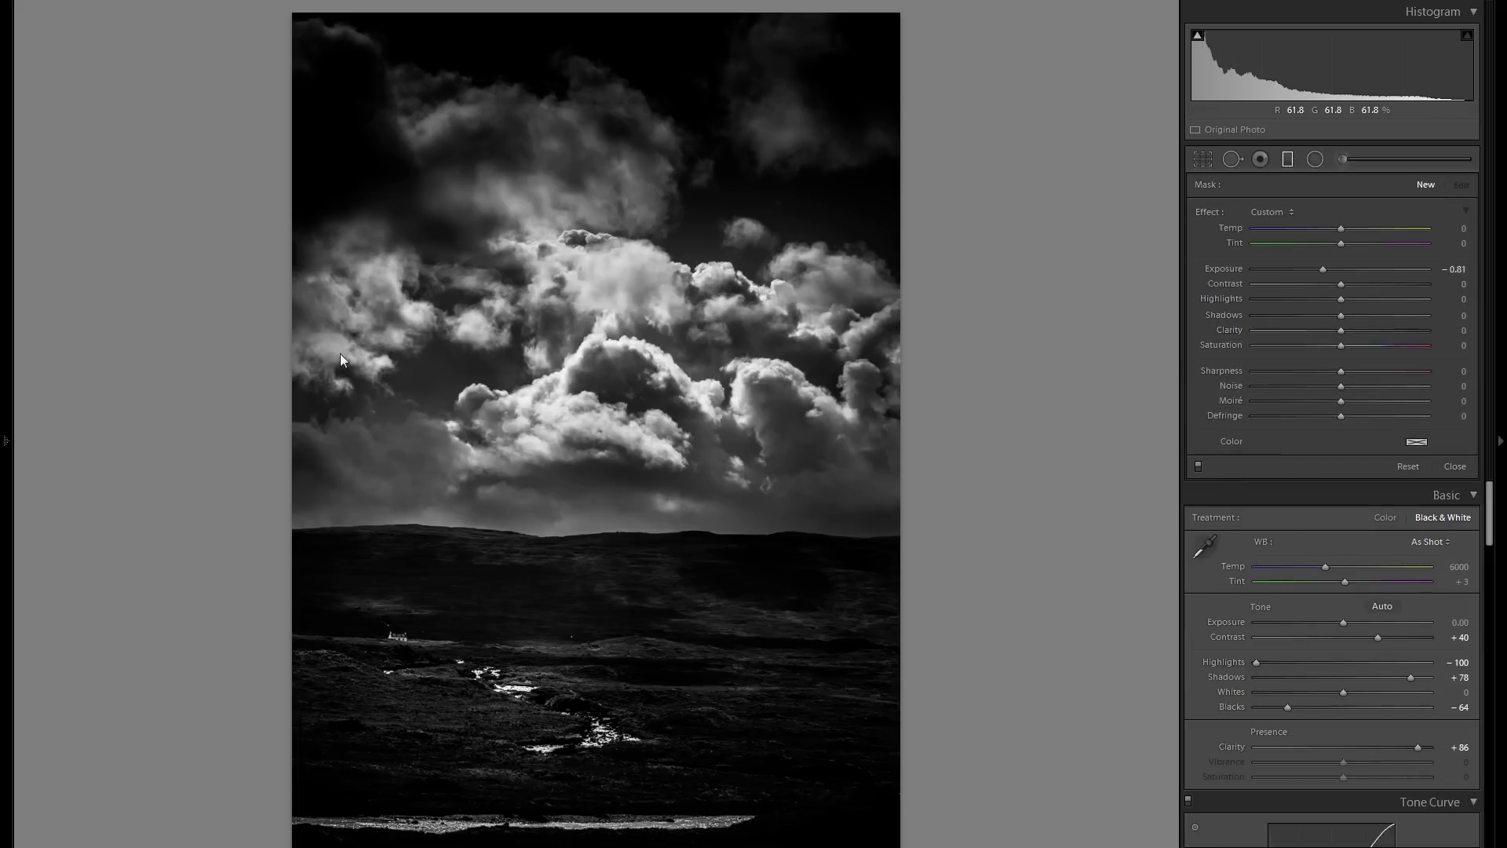
pyautogui.moveTo(408, 322); pyautogui.dragTo(611, 628)
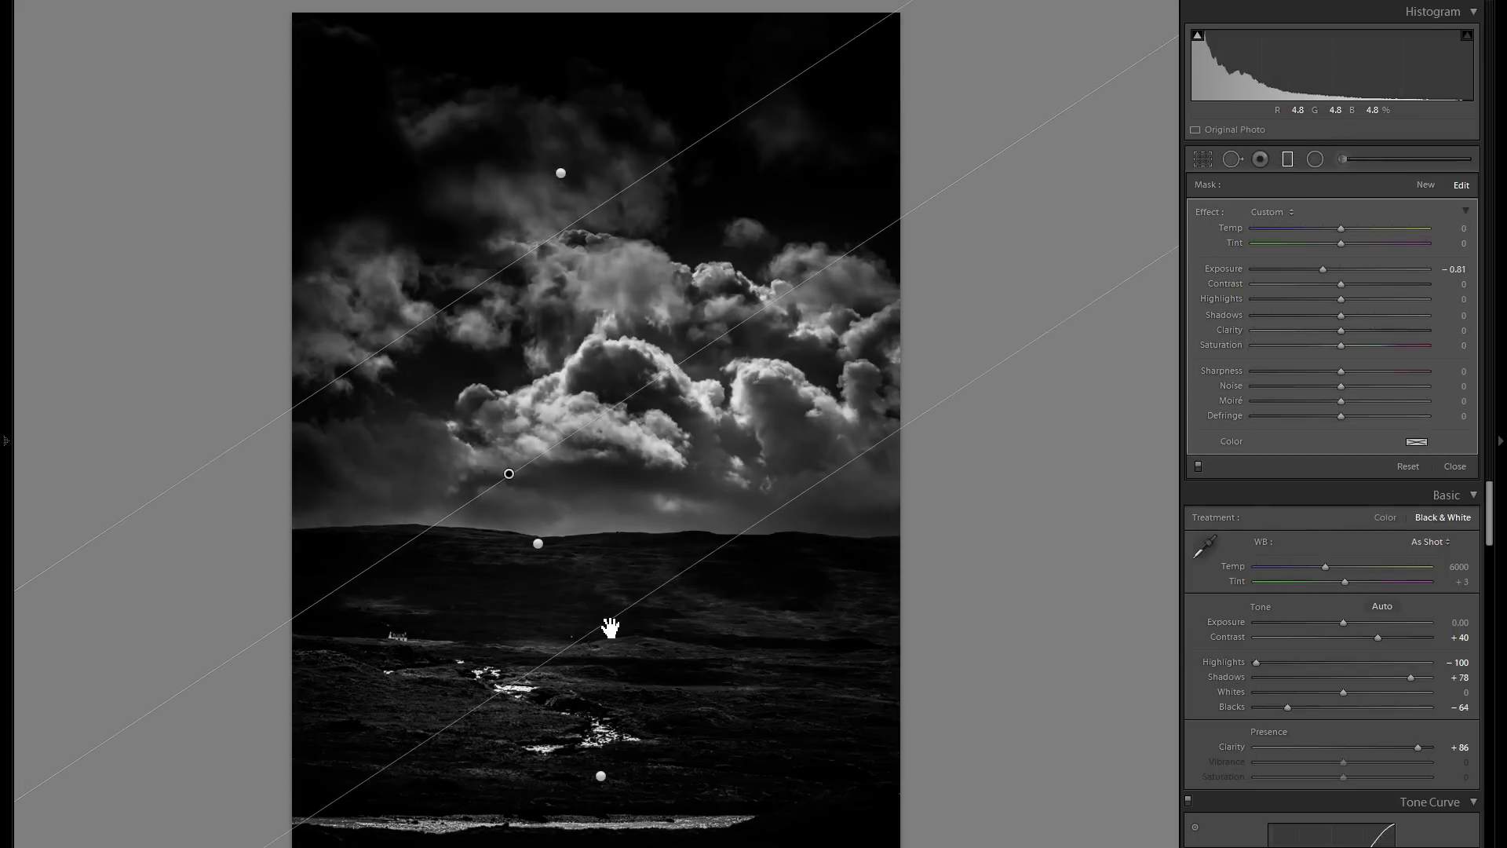
pyautogui.moveTo(611, 628); pyautogui.dragTo(629, 664)
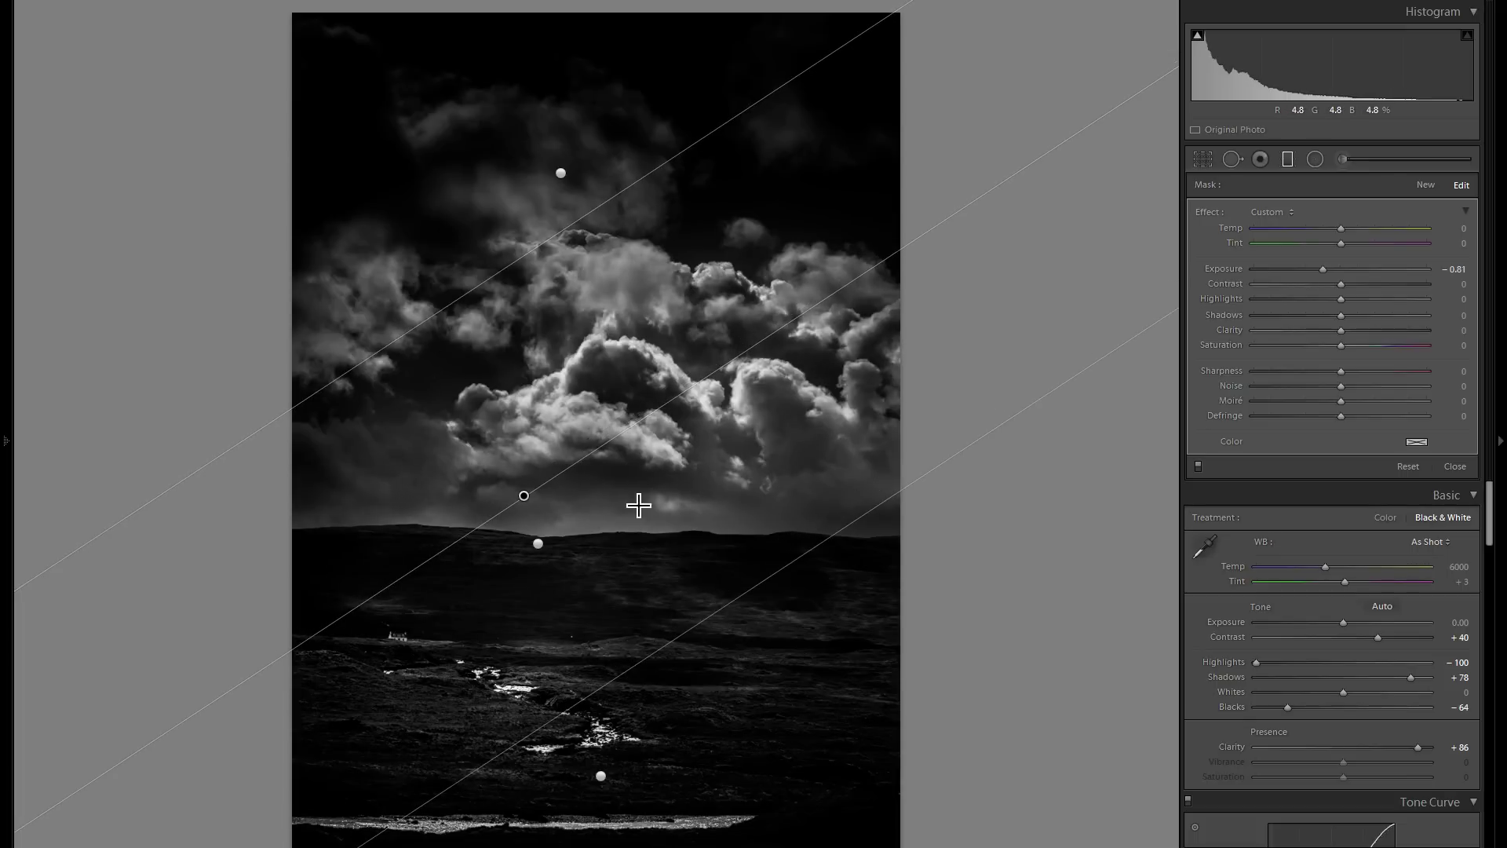
pyautogui.doubleClick(1225, 268)
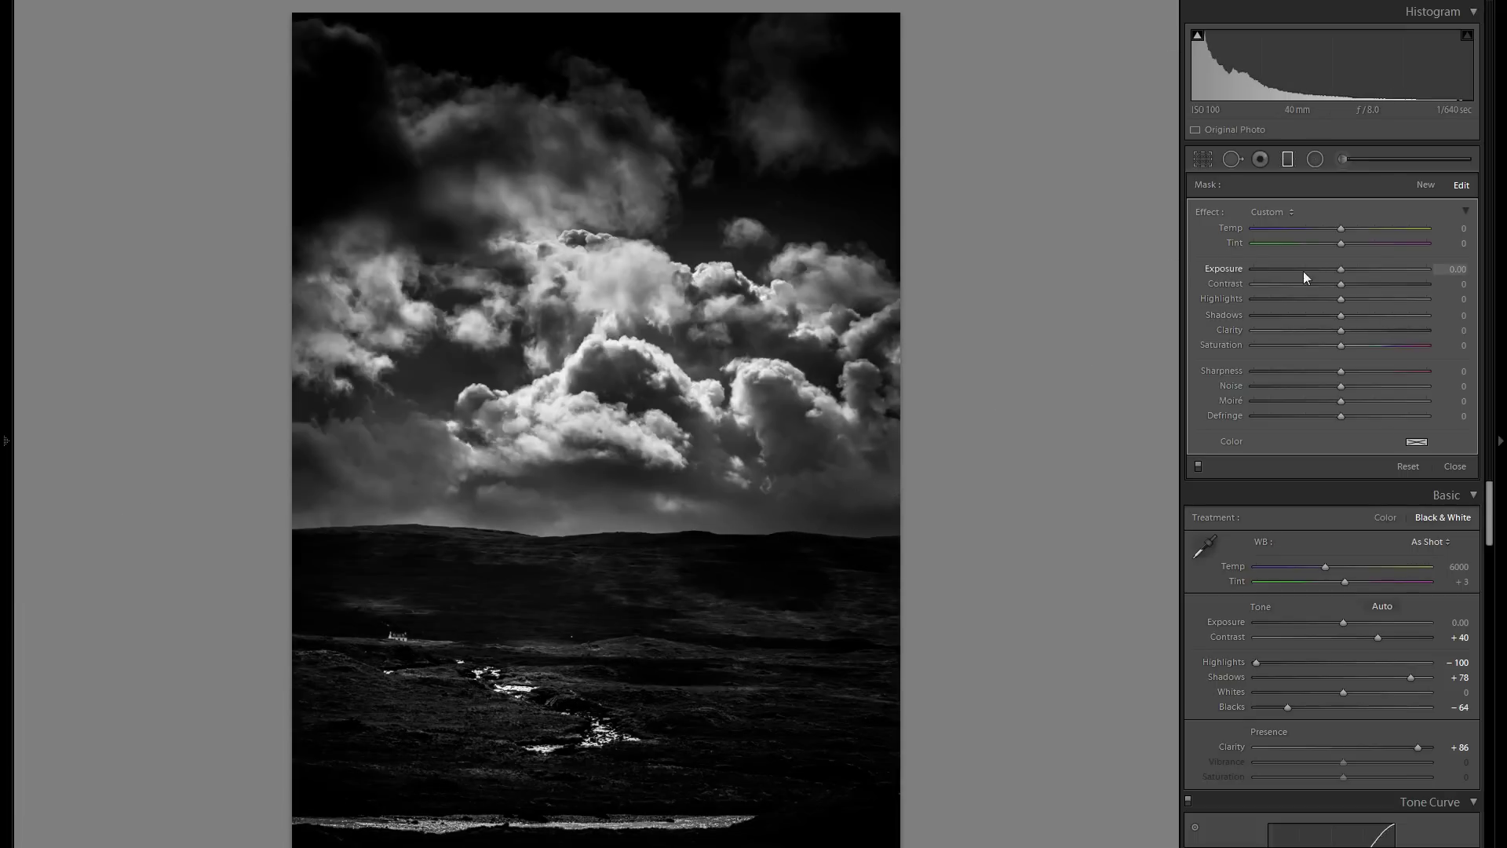
pyautogui.moveTo(1347, 269); pyautogui.dragTo(1354, 268)
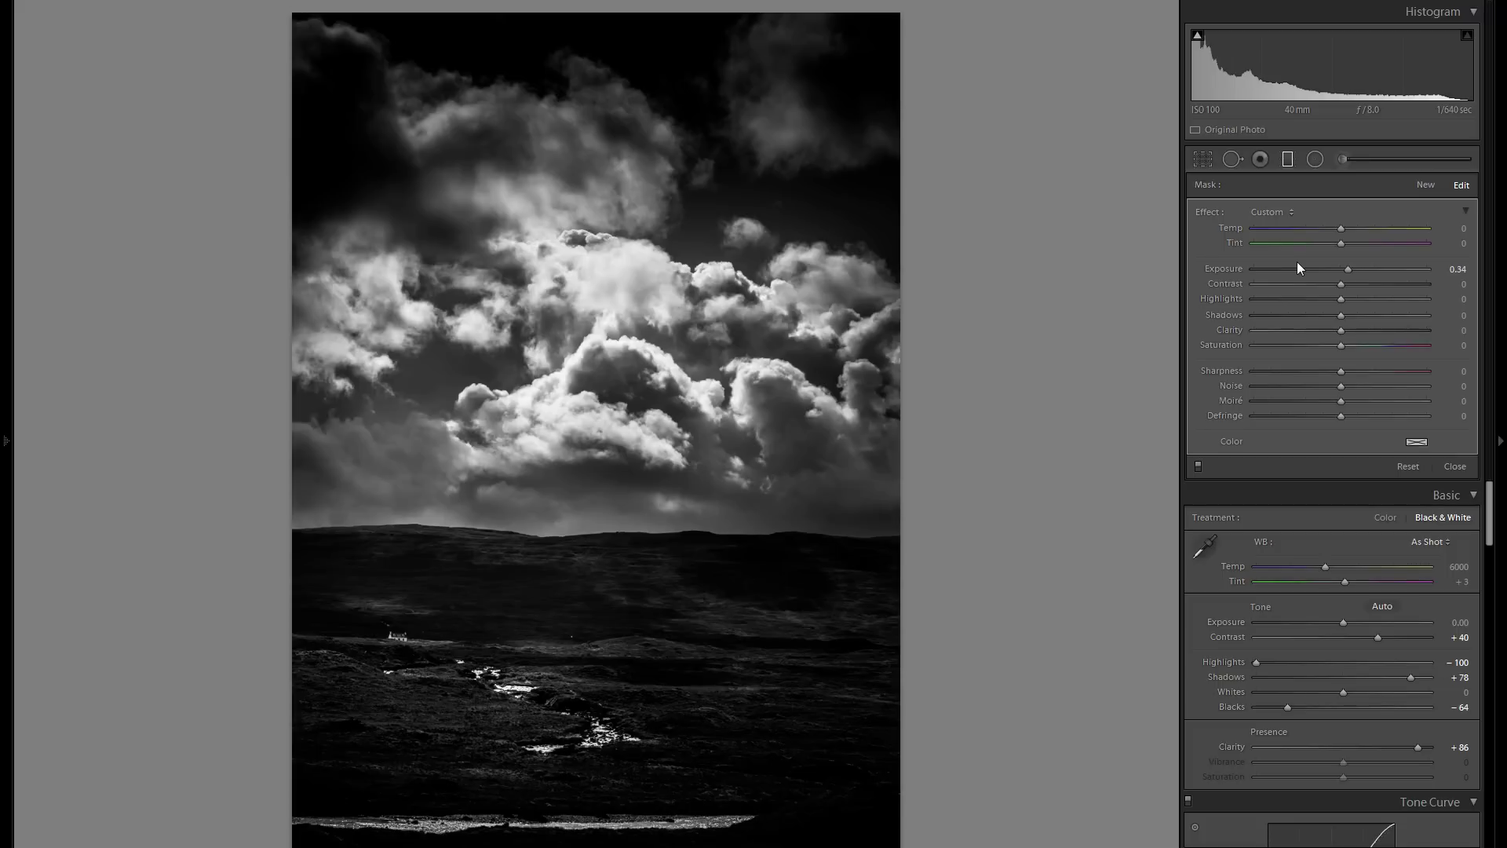
pyautogui.click(1314, 159)
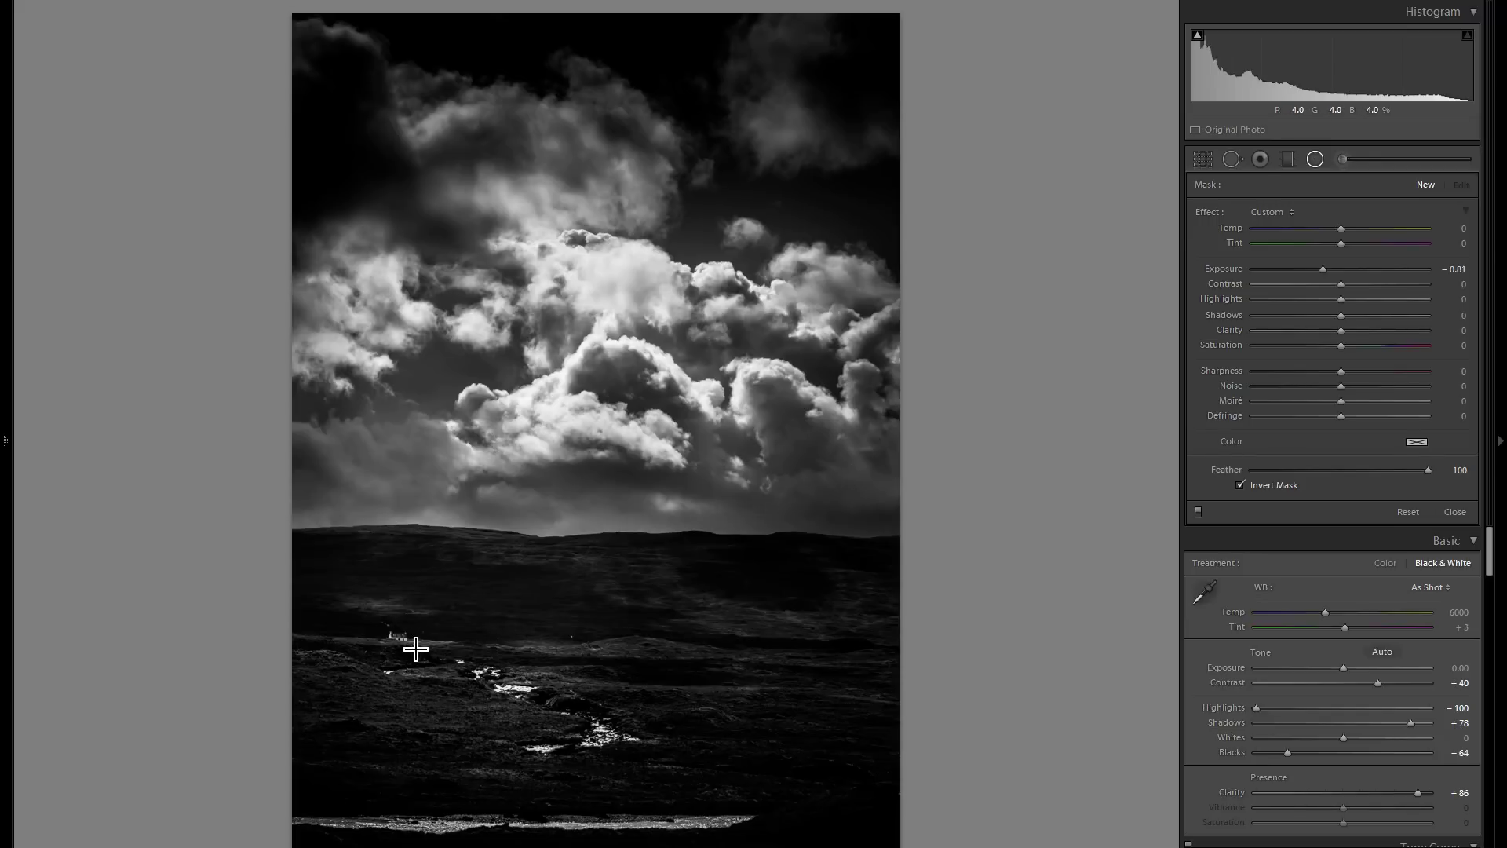
# Step: Draw a radial oval over the horizon at Exposure +0.67, then rotate and position it
pyautogui.moveTo(416, 549)
pyautogui.mouseDown()
pyautogui.moveTo(521, 639)
pyautogui.moveTo(545, 691)
pyautogui.moveTo(530, 748)
pyautogui.mouseUp()
pyautogui.doubleClick(1217, 271)
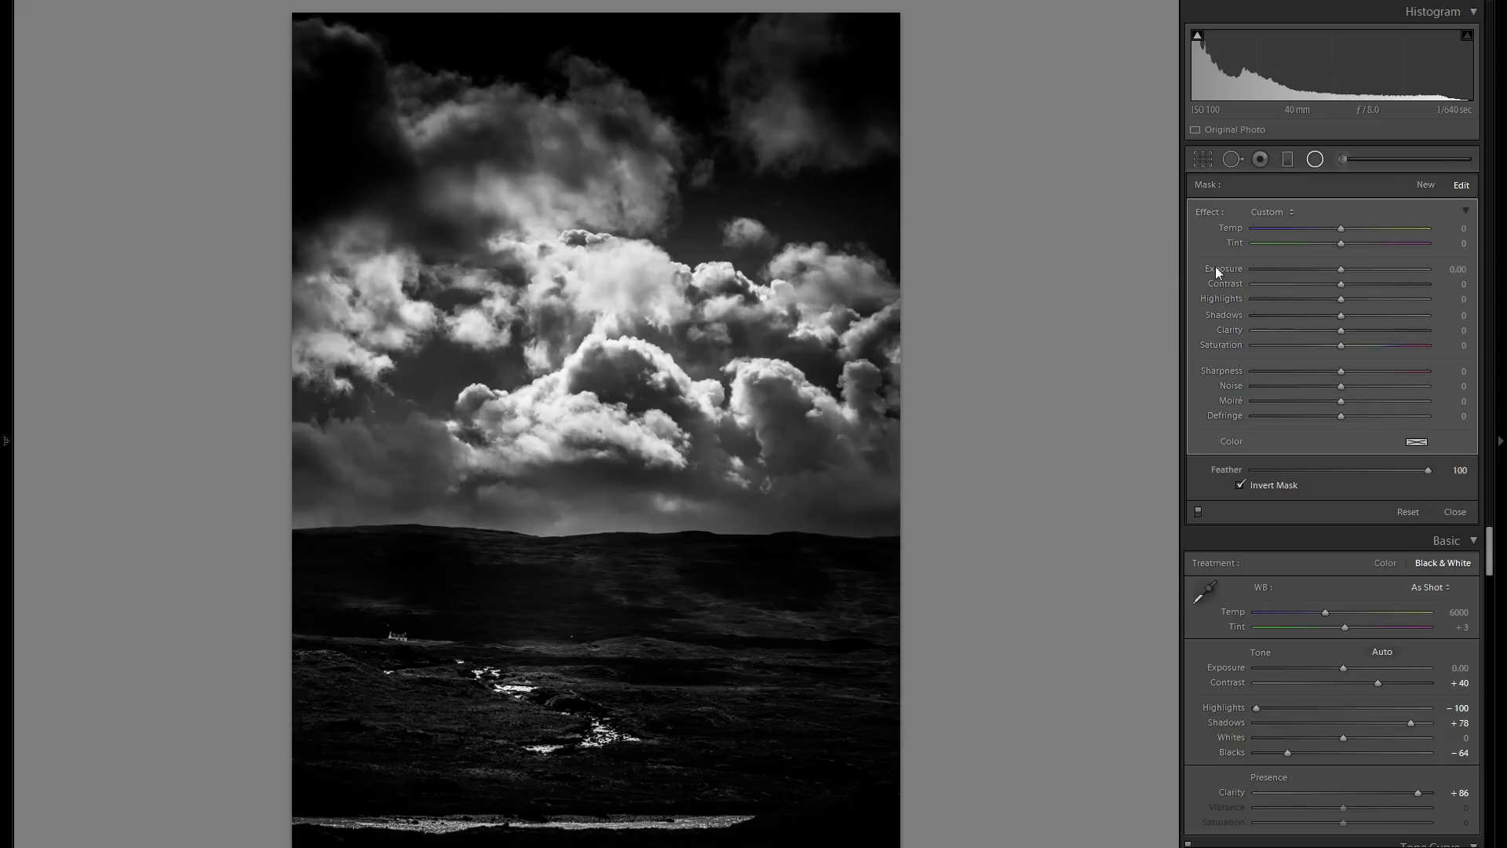
pyautogui.moveTo(1346, 269); pyautogui.dragTo(1360, 269)
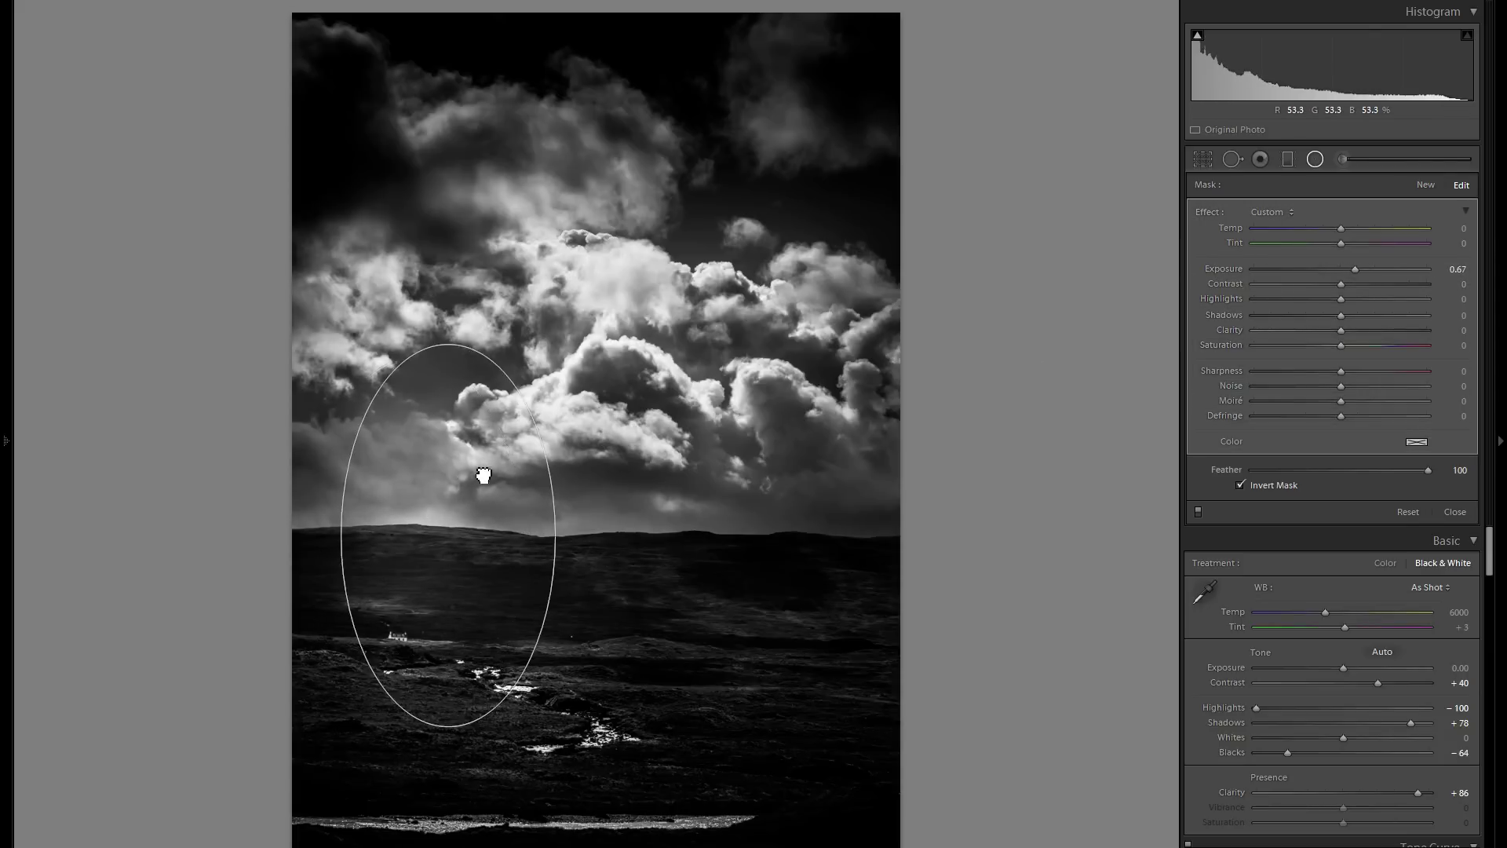
pyautogui.moveTo(483, 476); pyautogui.dragTo(506, 452)
pyautogui.moveTo(570, 381); pyautogui.dragTo(602, 412)
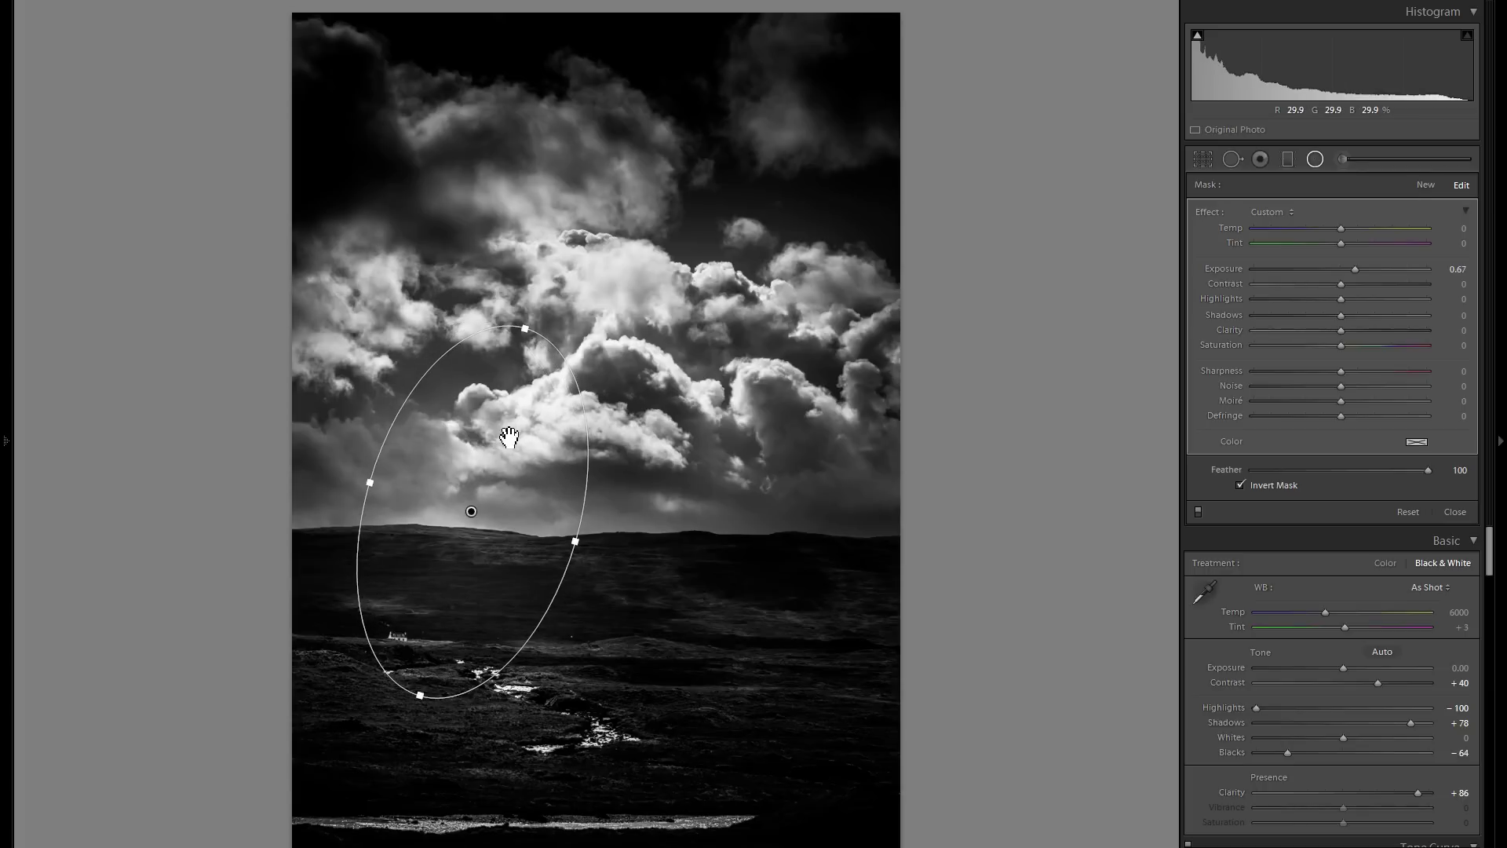
pyautogui.moveTo(509, 437); pyautogui.dragTo(480, 466)
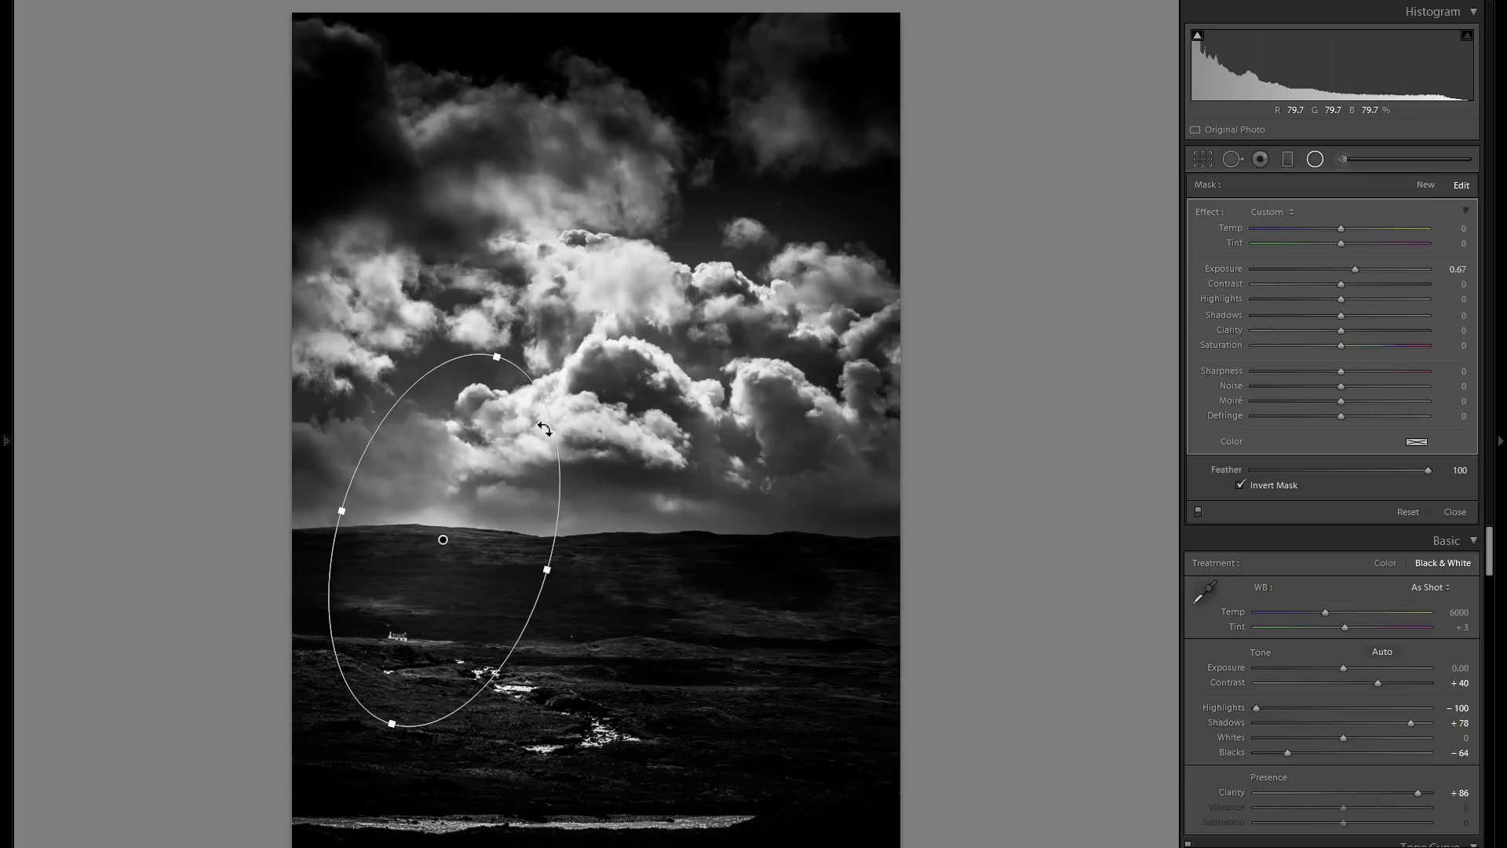
pyautogui.moveTo(544, 428); pyautogui.dragTo(626, 448)
# Step: Duplicate the oval twice: one wider and flatter over the moorland, one upright over the left clouds
pyautogui.rightClick(533, 461)
pyautogui.click(537, 465)
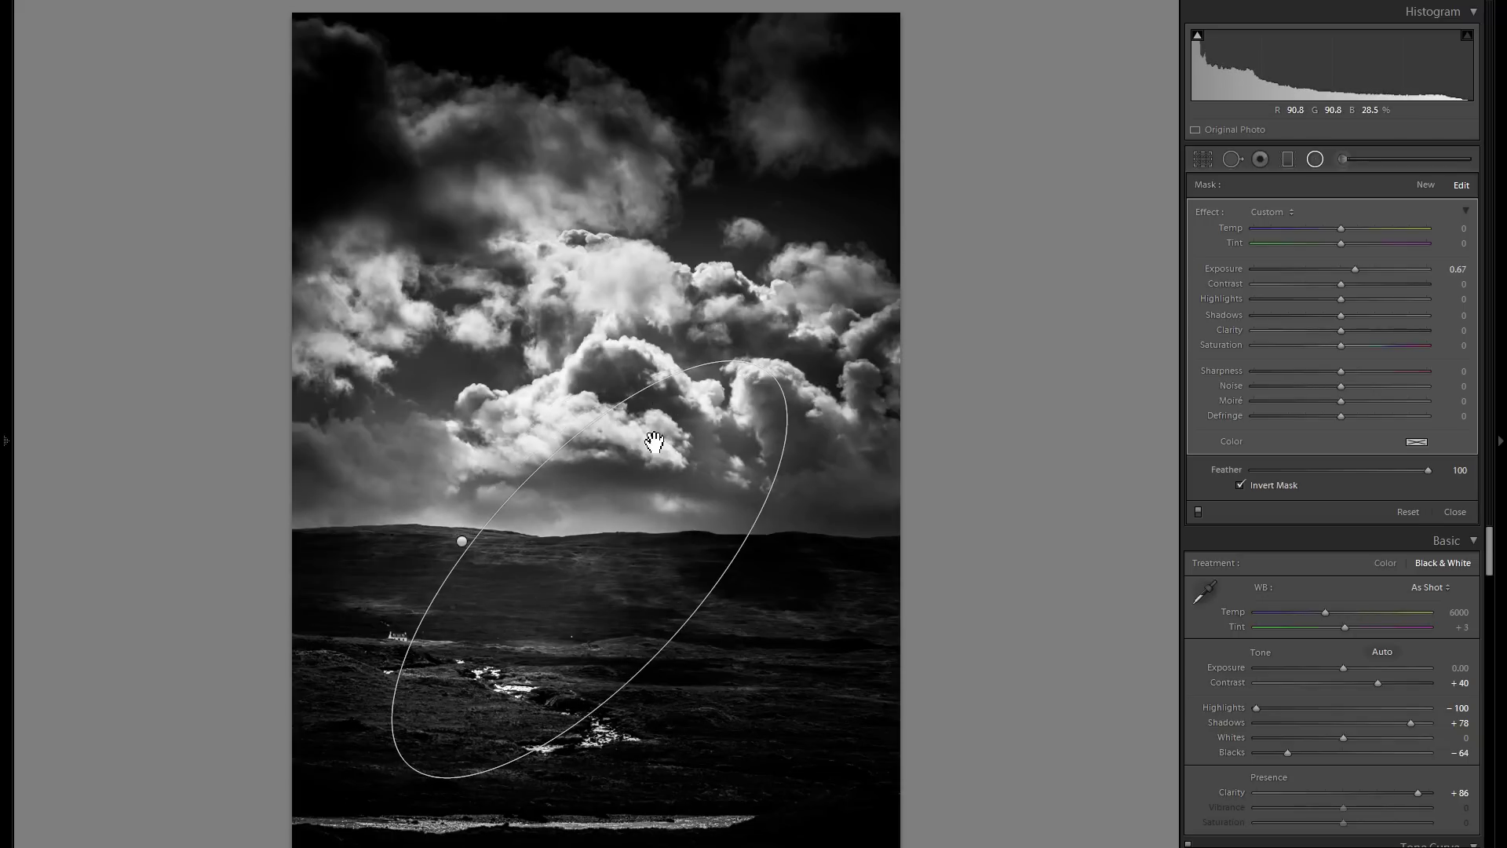
pyautogui.moveTo(667, 385); pyautogui.dragTo(684, 475)
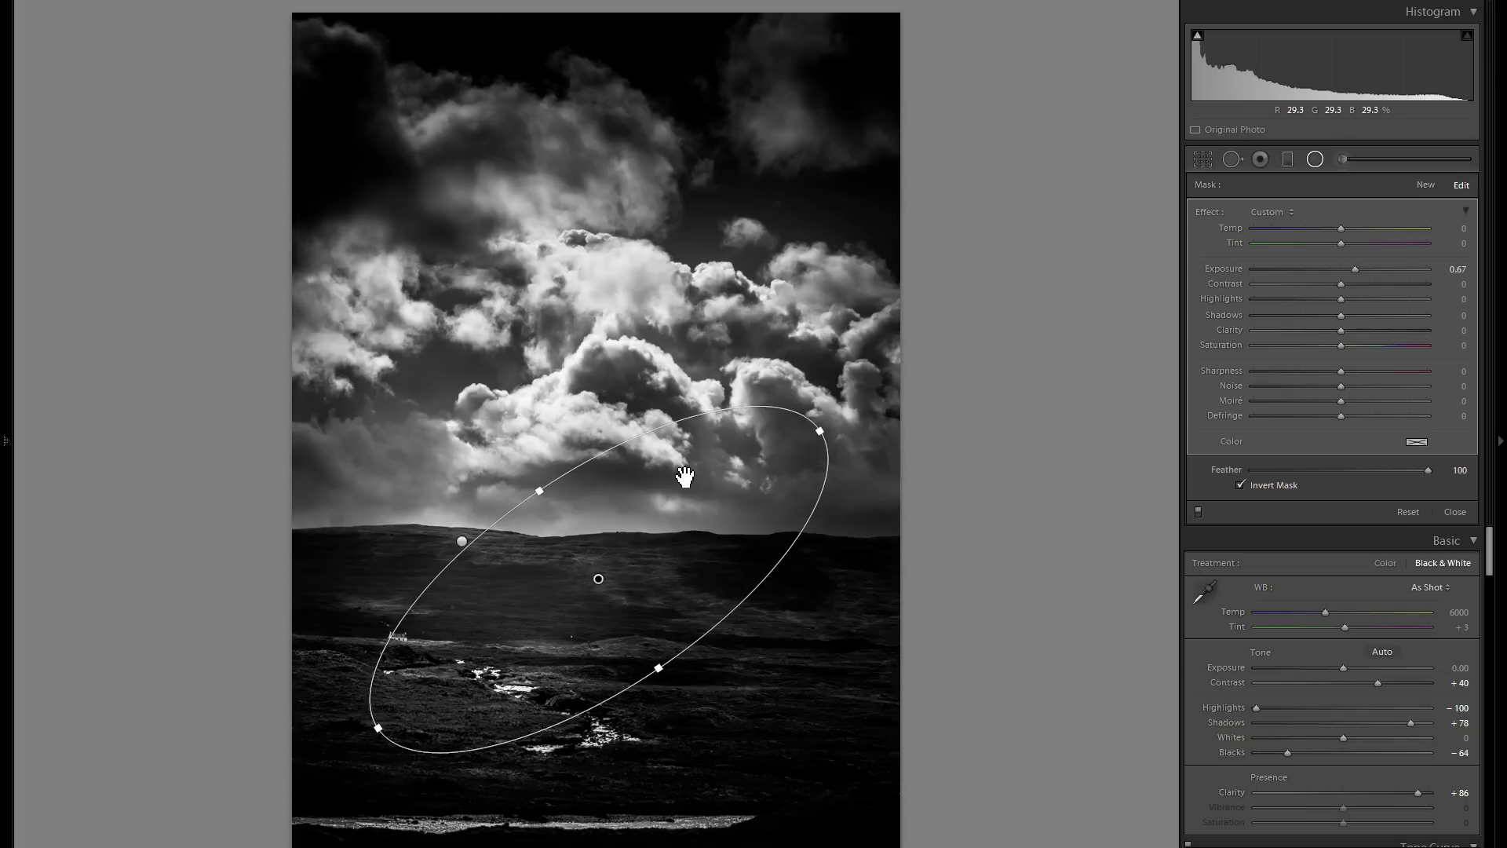
pyautogui.moveTo(666, 495); pyautogui.dragTo(515, 460)
pyautogui.rightClick(695, 499)
pyautogui.click(738, 508)
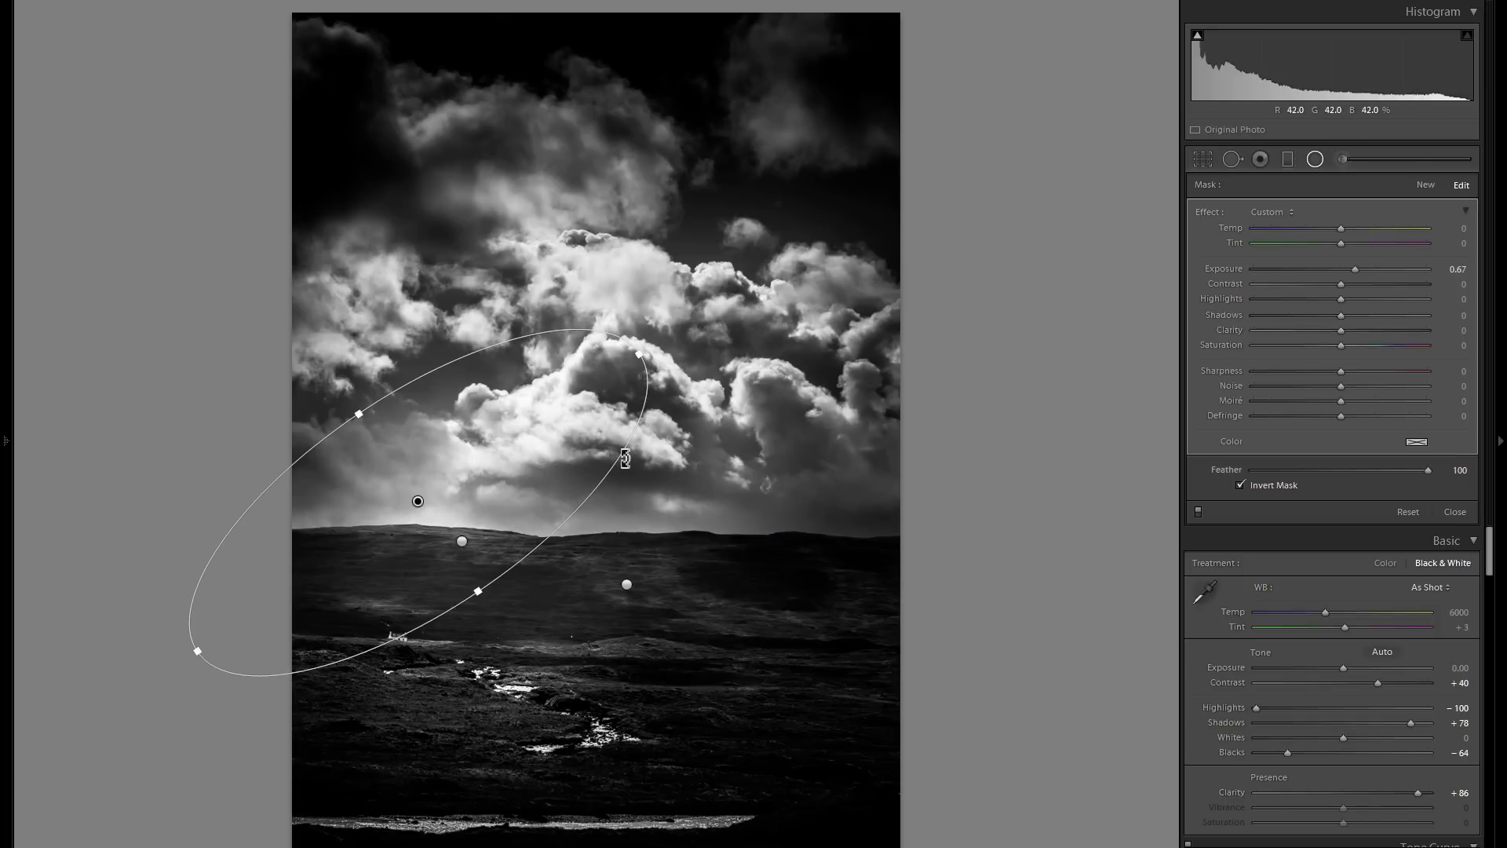
pyautogui.moveTo(626, 458); pyautogui.dragTo(448, 313)
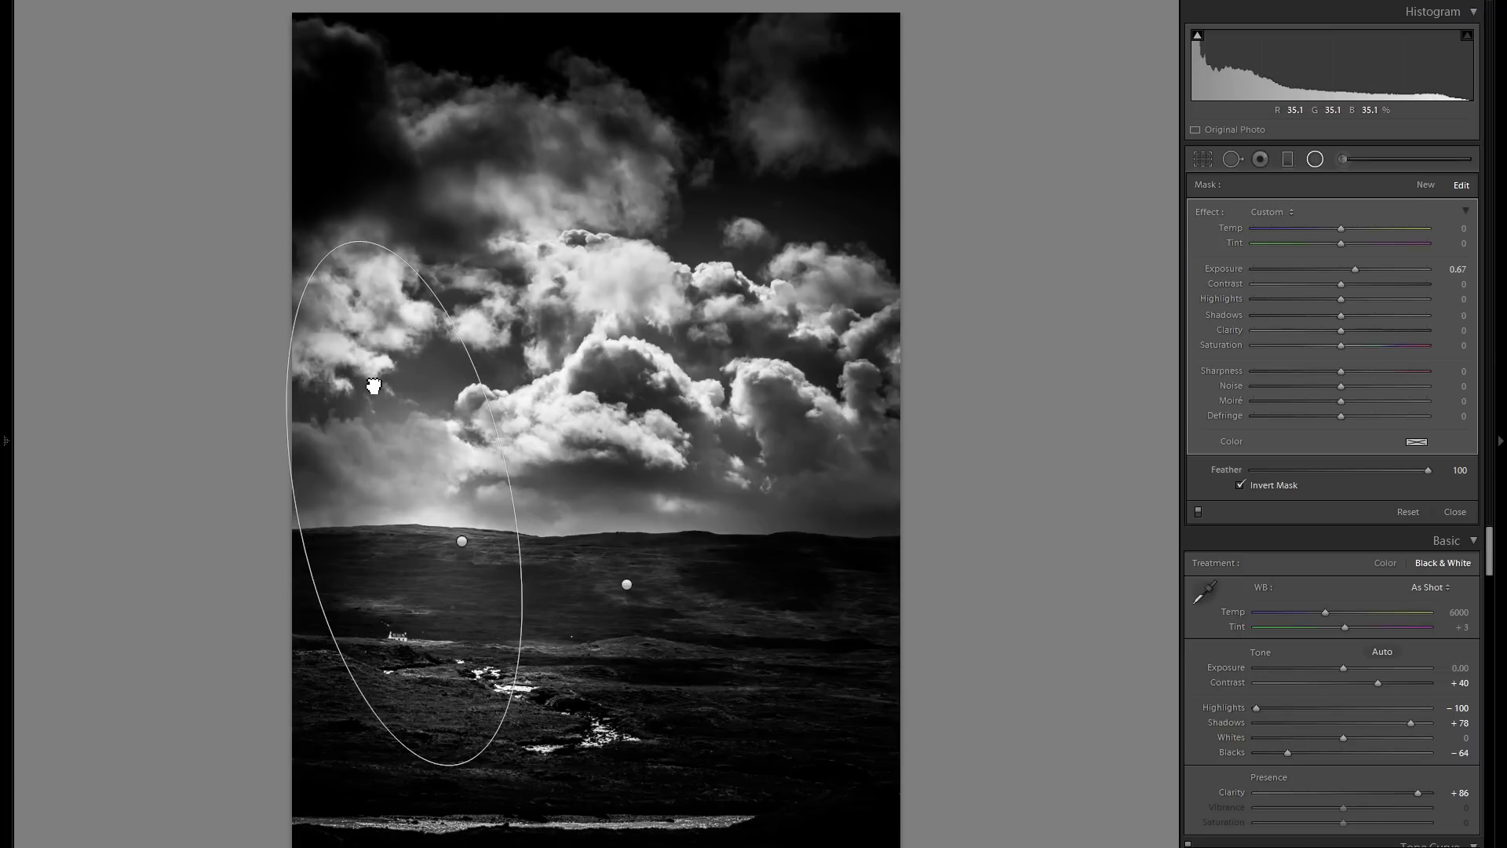
pyautogui.moveTo(374, 386); pyautogui.dragTo(370, 383)
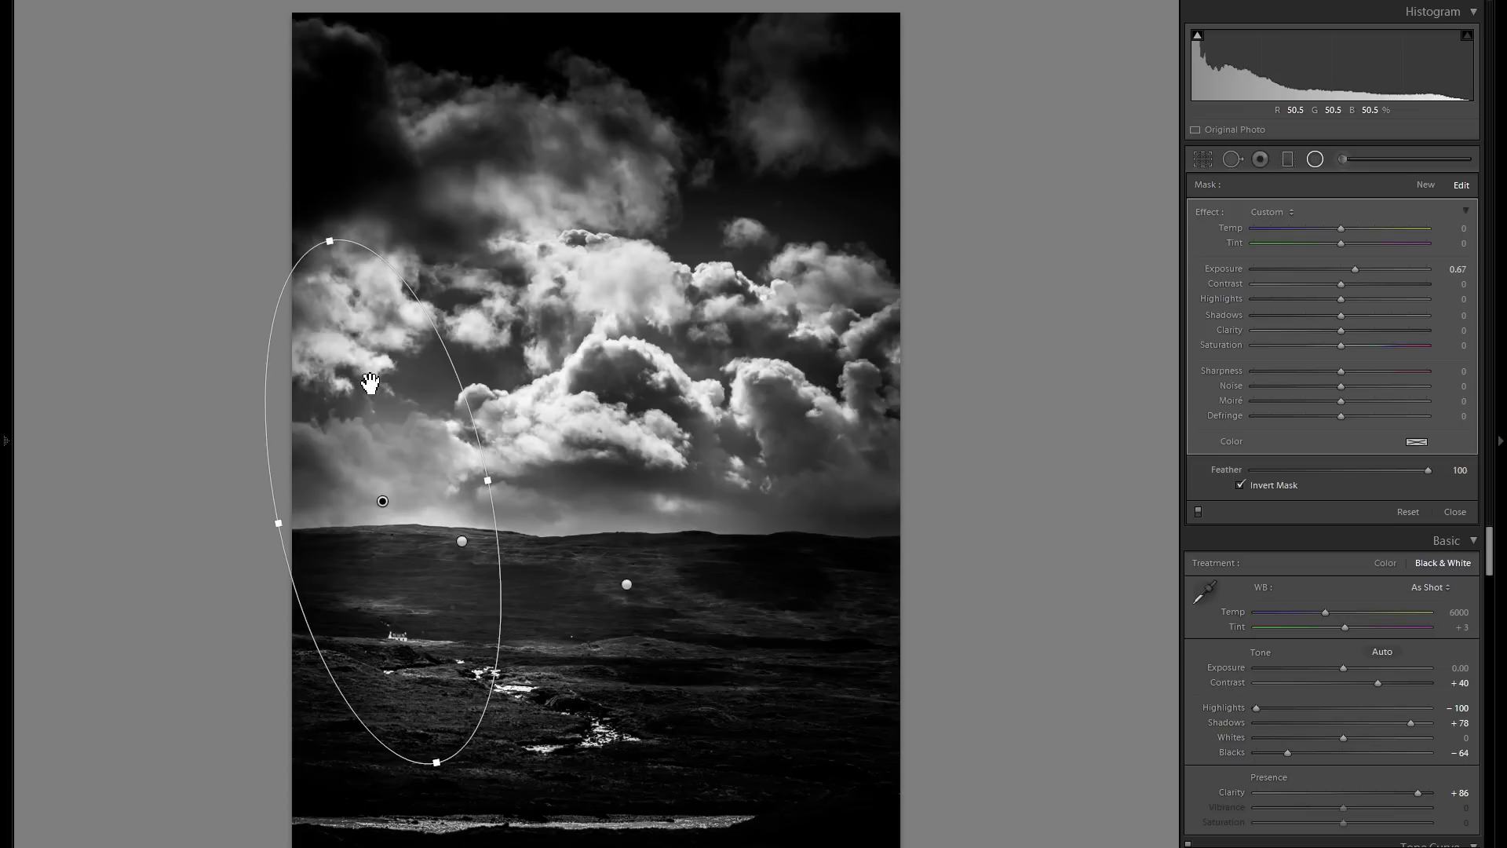
pyautogui.press('Return')
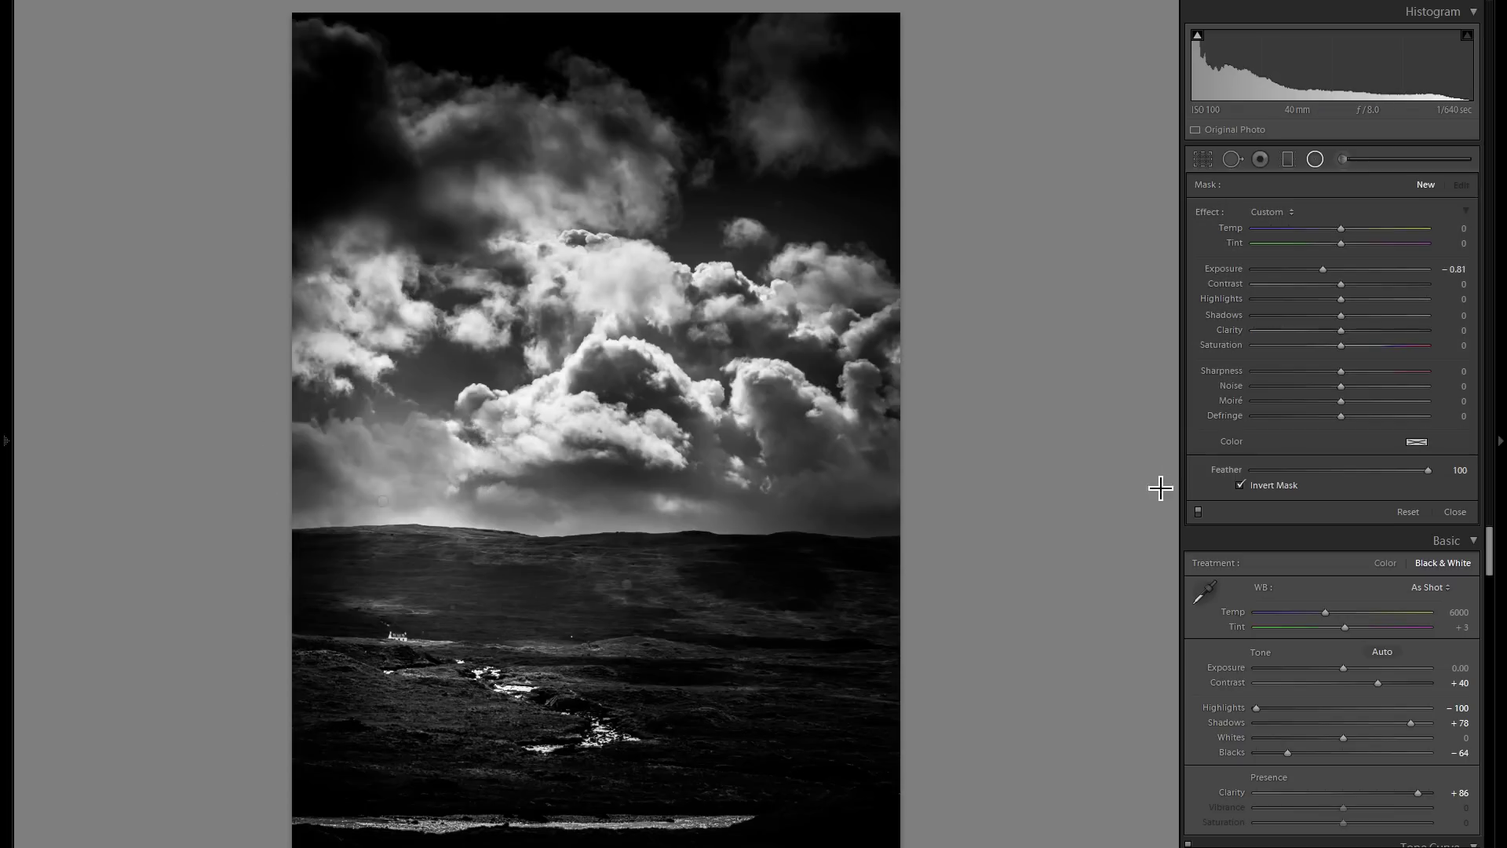
pyautogui.click(1199, 512)
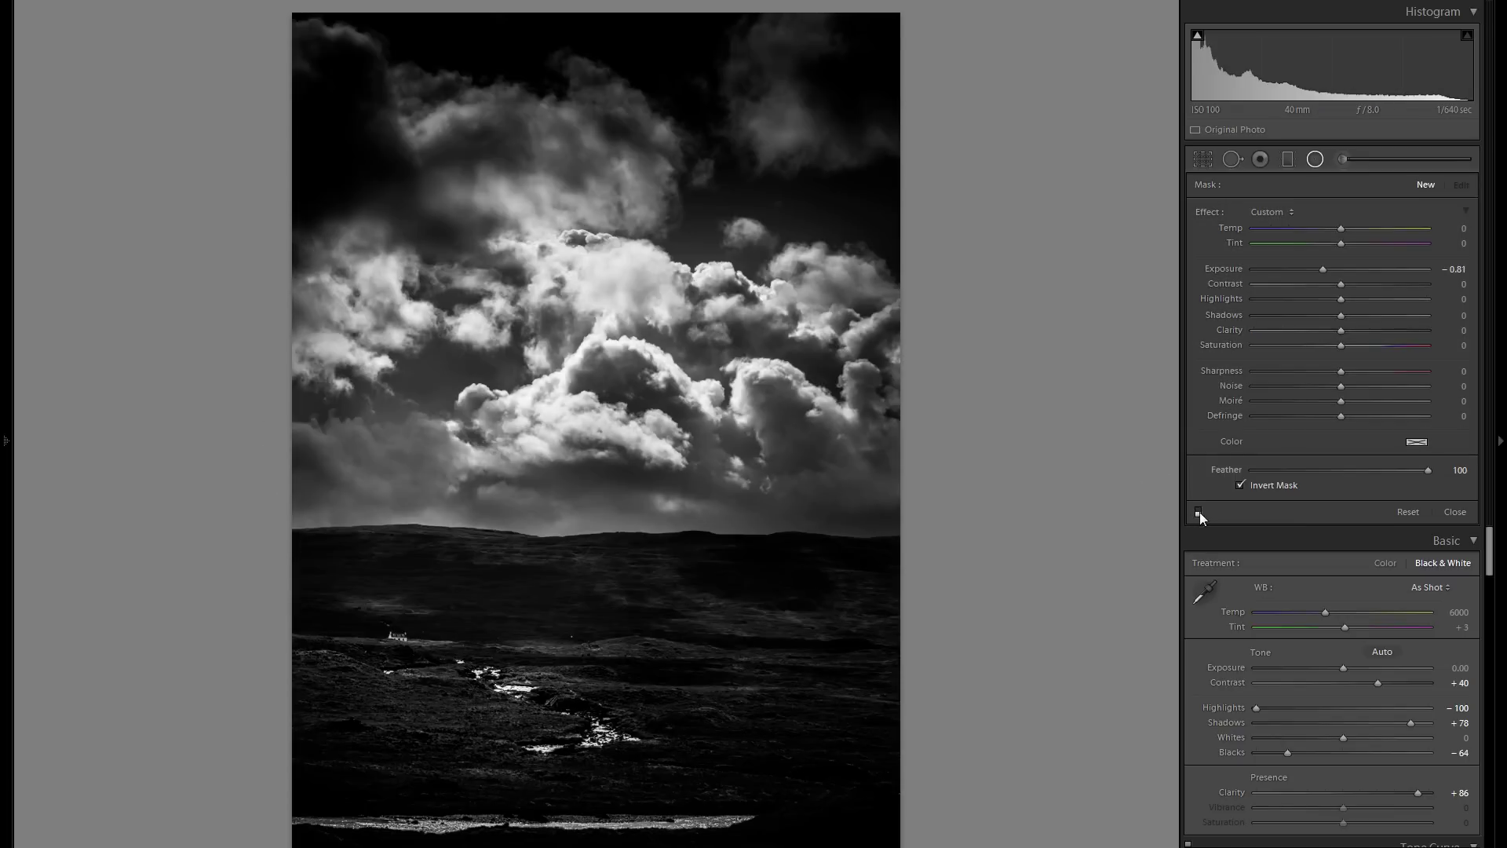
pyautogui.click(1199, 512)
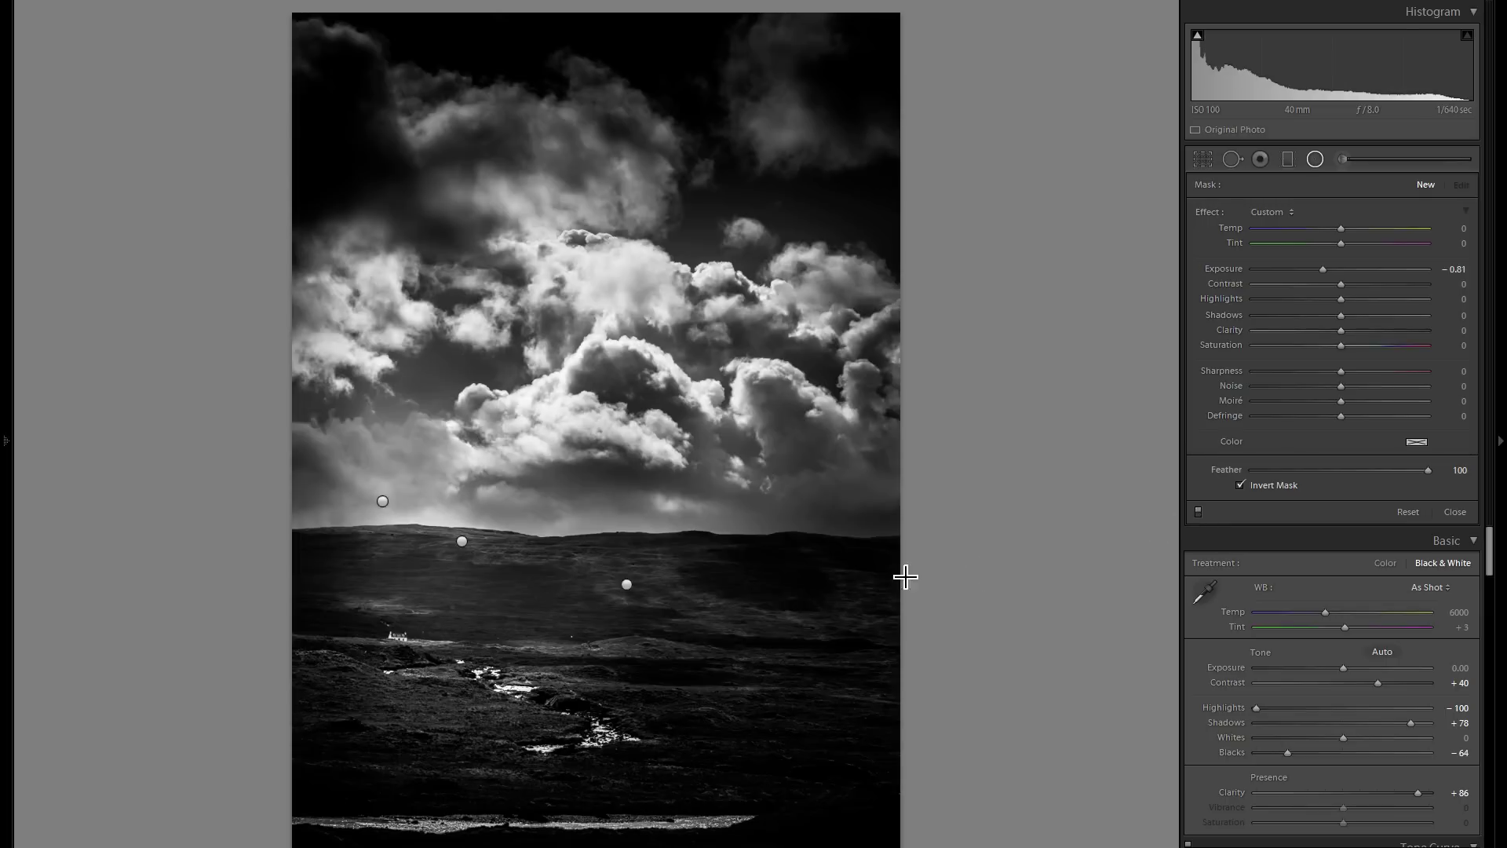
pyautogui.click(1316, 163)
pyautogui.click(1316, 162)
pyautogui.moveTo(364, 633); pyautogui.dragTo(528, 675)
pyautogui.moveTo(420, 653); pyautogui.dragTo(459, 655)
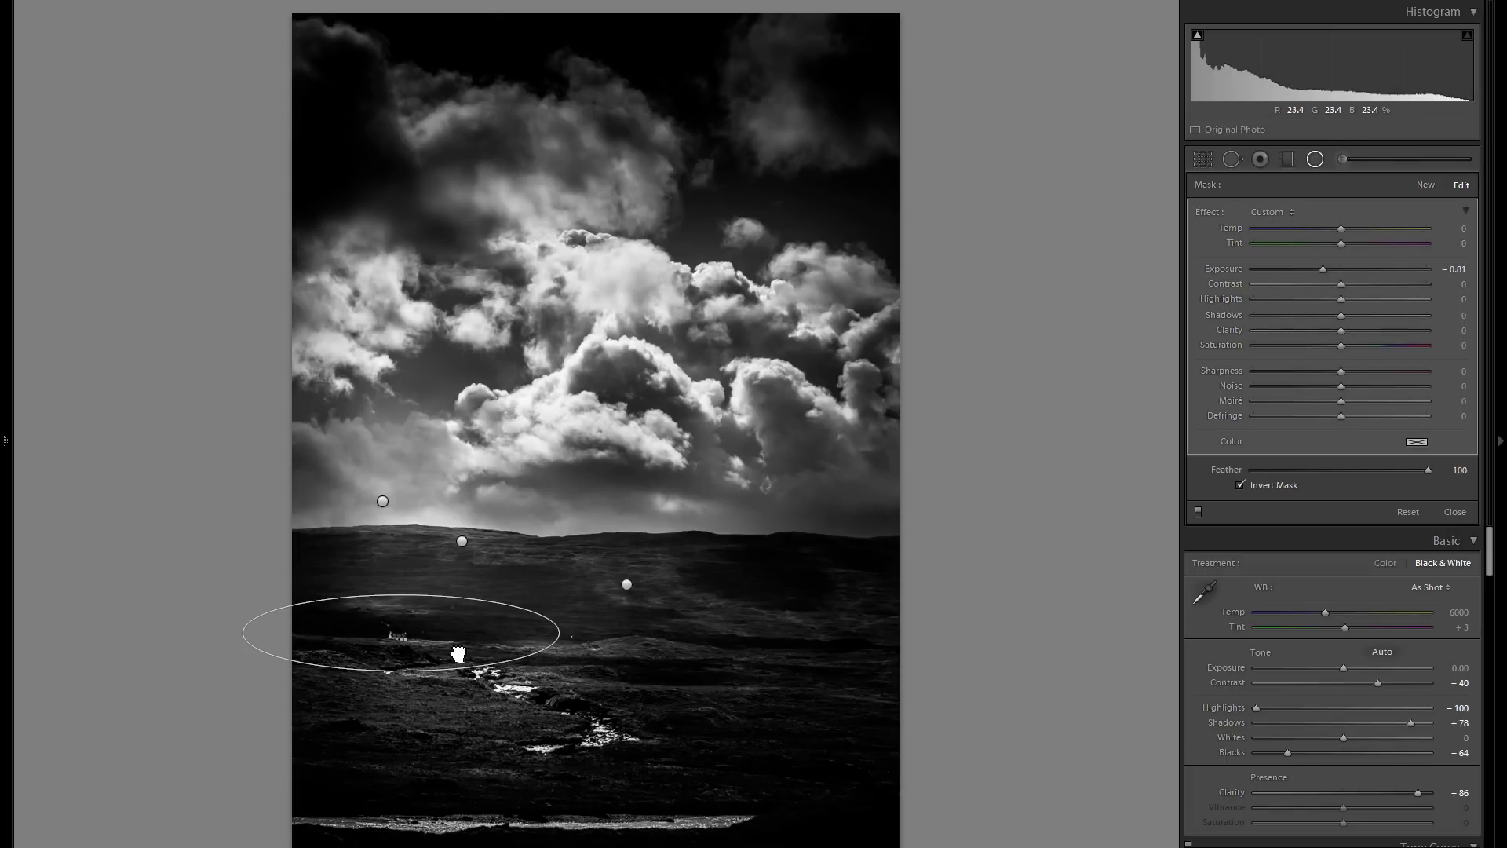
pyautogui.moveTo(1323, 269); pyautogui.dragTo(1352, 275)
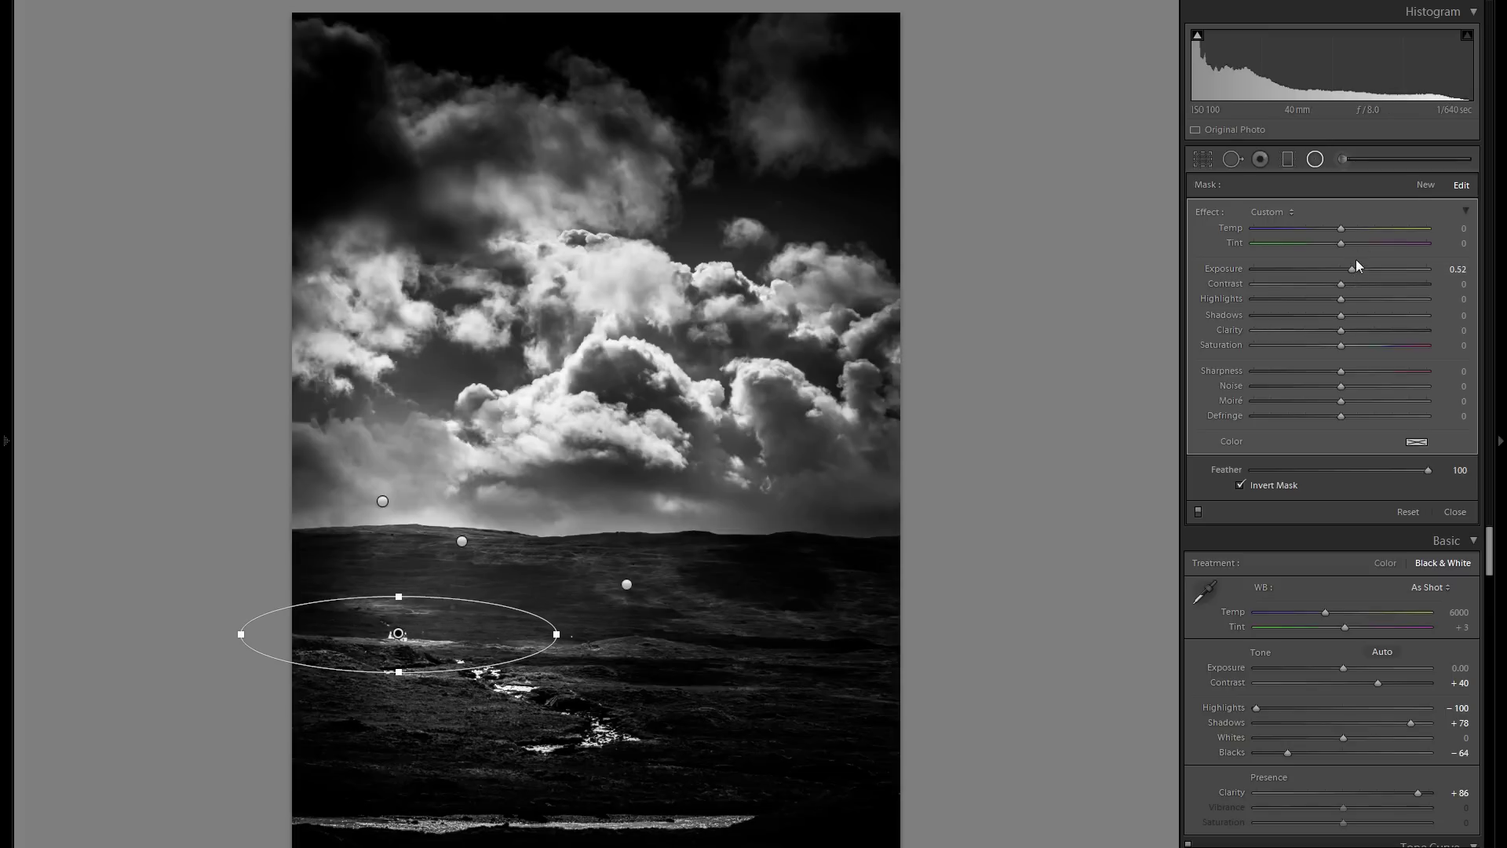
pyautogui.moveTo(1354, 267); pyautogui.dragTo(1353, 268)
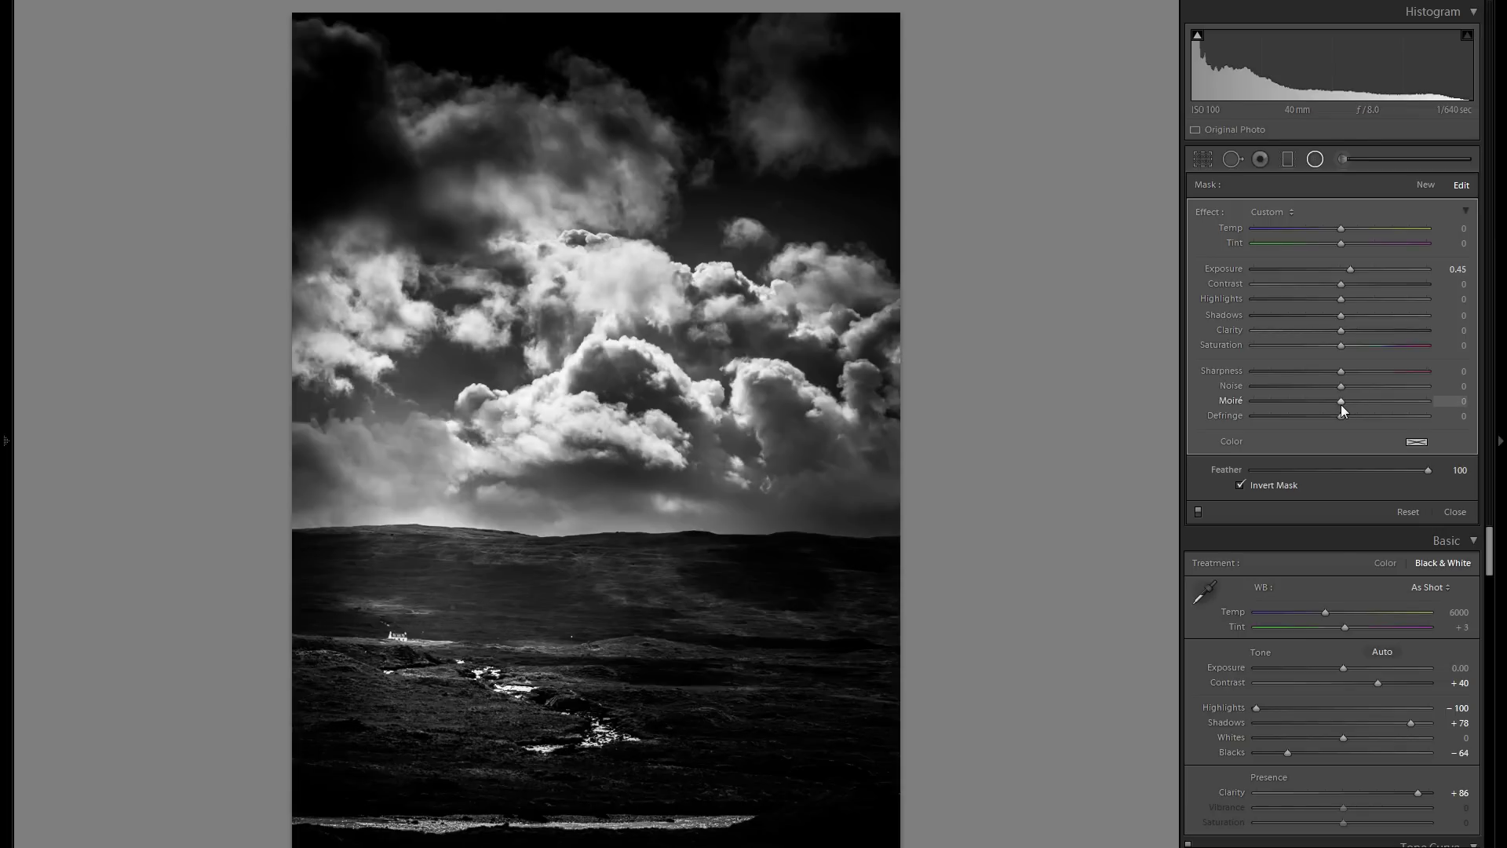
pyautogui.click(1199, 512)
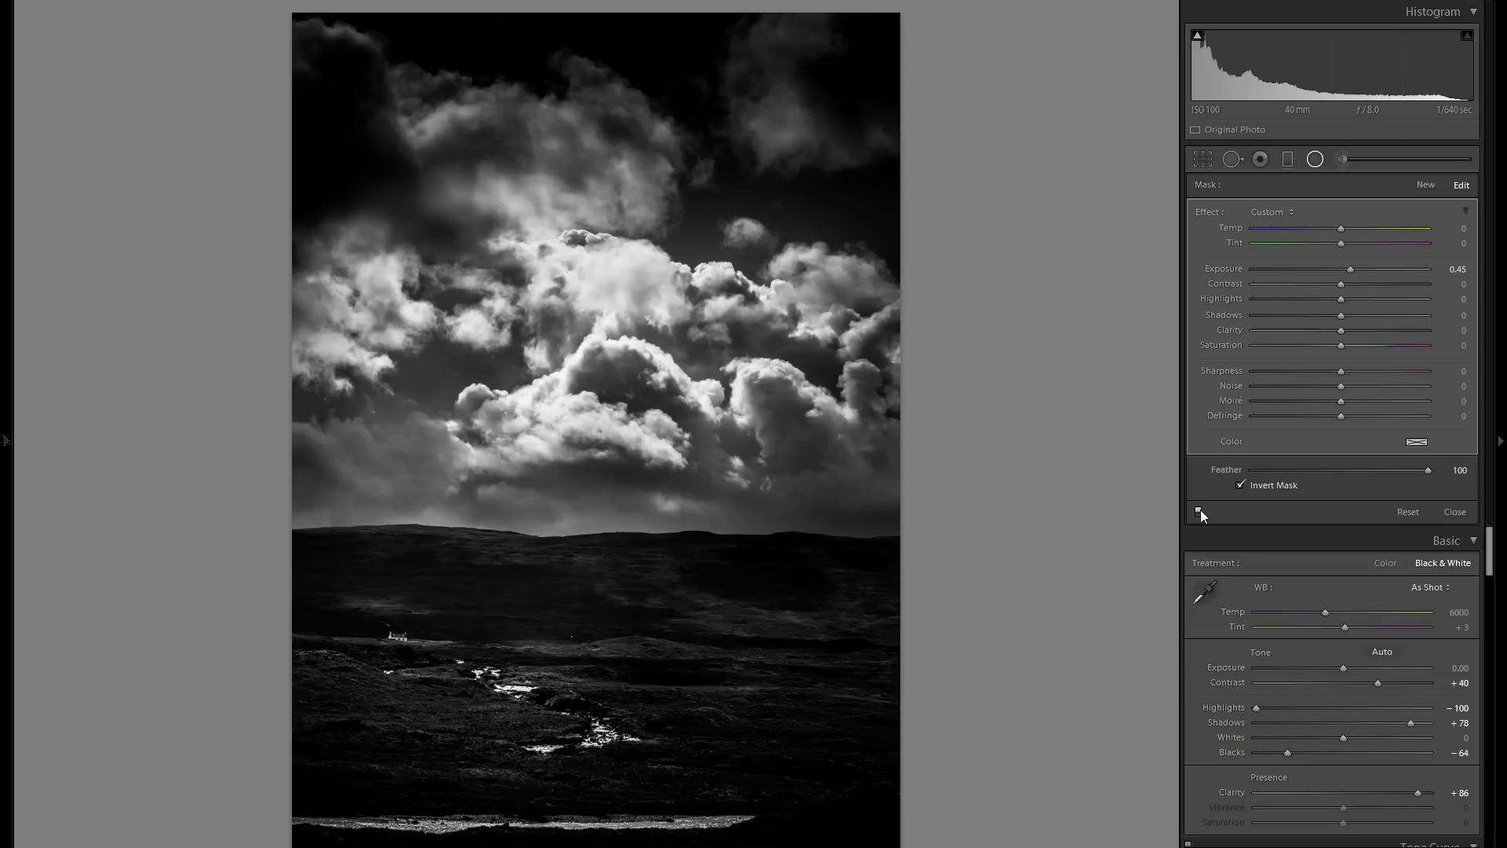
pyautogui.click(1199, 512)
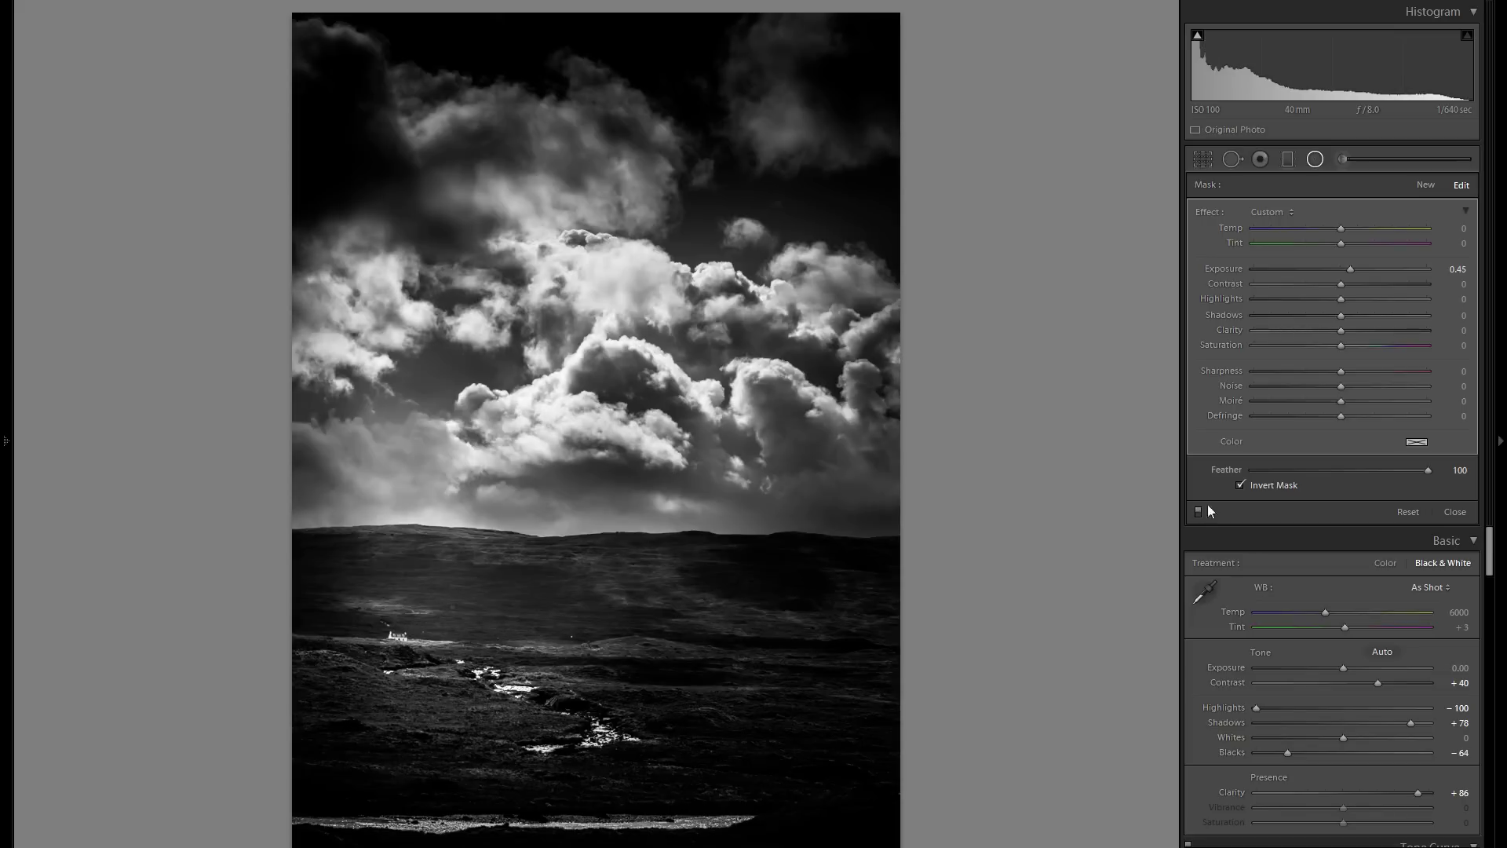
pyautogui.click(427, 577)
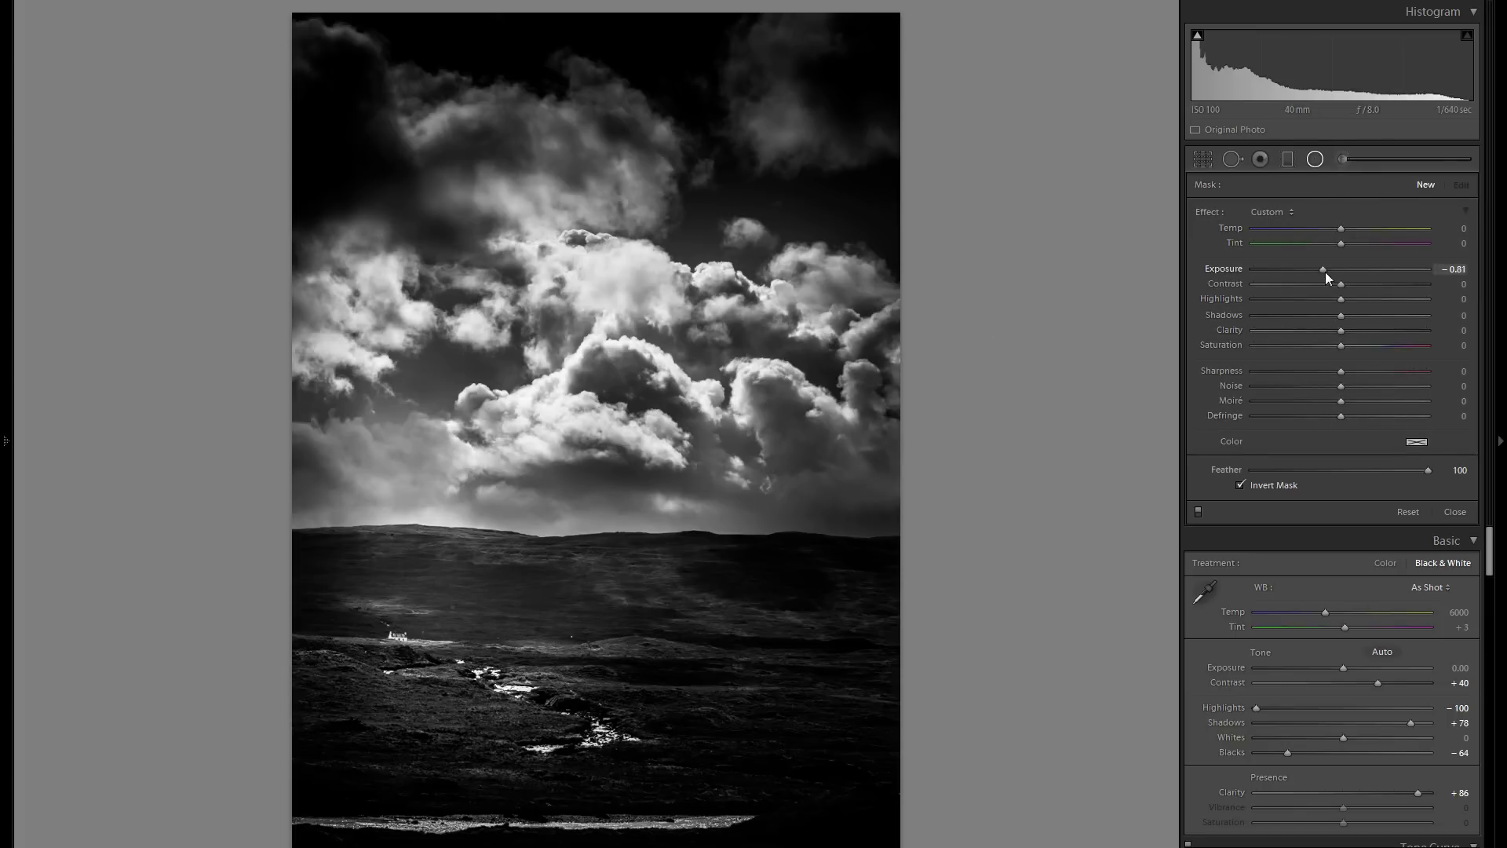
# Step: Add a radial area over the hills, duplicate it, and darken with about −0.34 exposure
pyautogui.moveTo(438, 560); pyautogui.dragTo(516, 675)
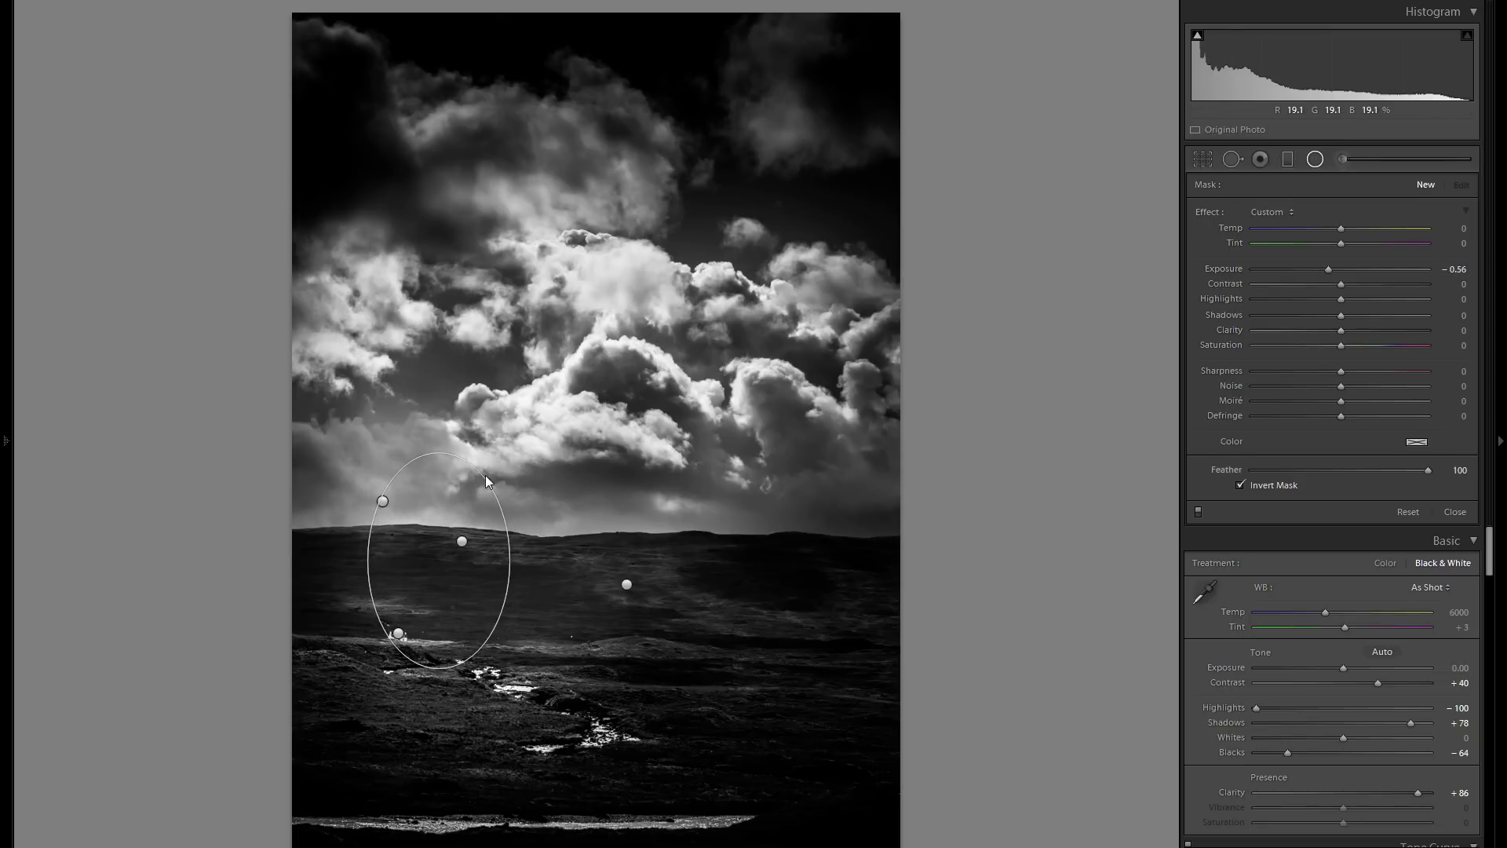
pyautogui.moveTo(462, 493); pyautogui.dragTo(438, 524)
pyautogui.rightClick(552, 526)
pyautogui.click(595, 528)
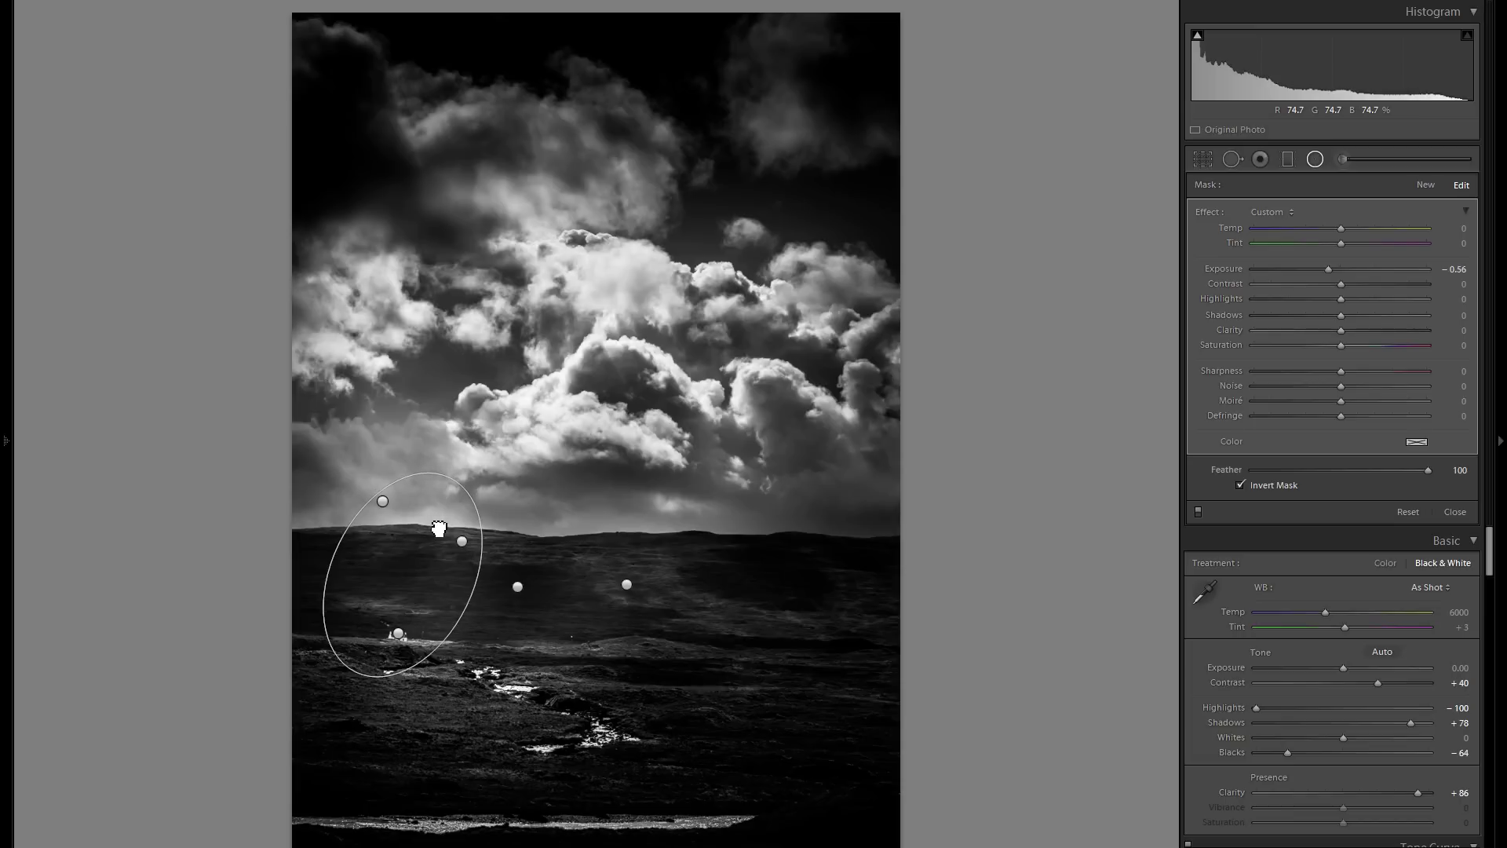
pyautogui.moveTo(1334, 271); pyautogui.dragTo(1336, 272)
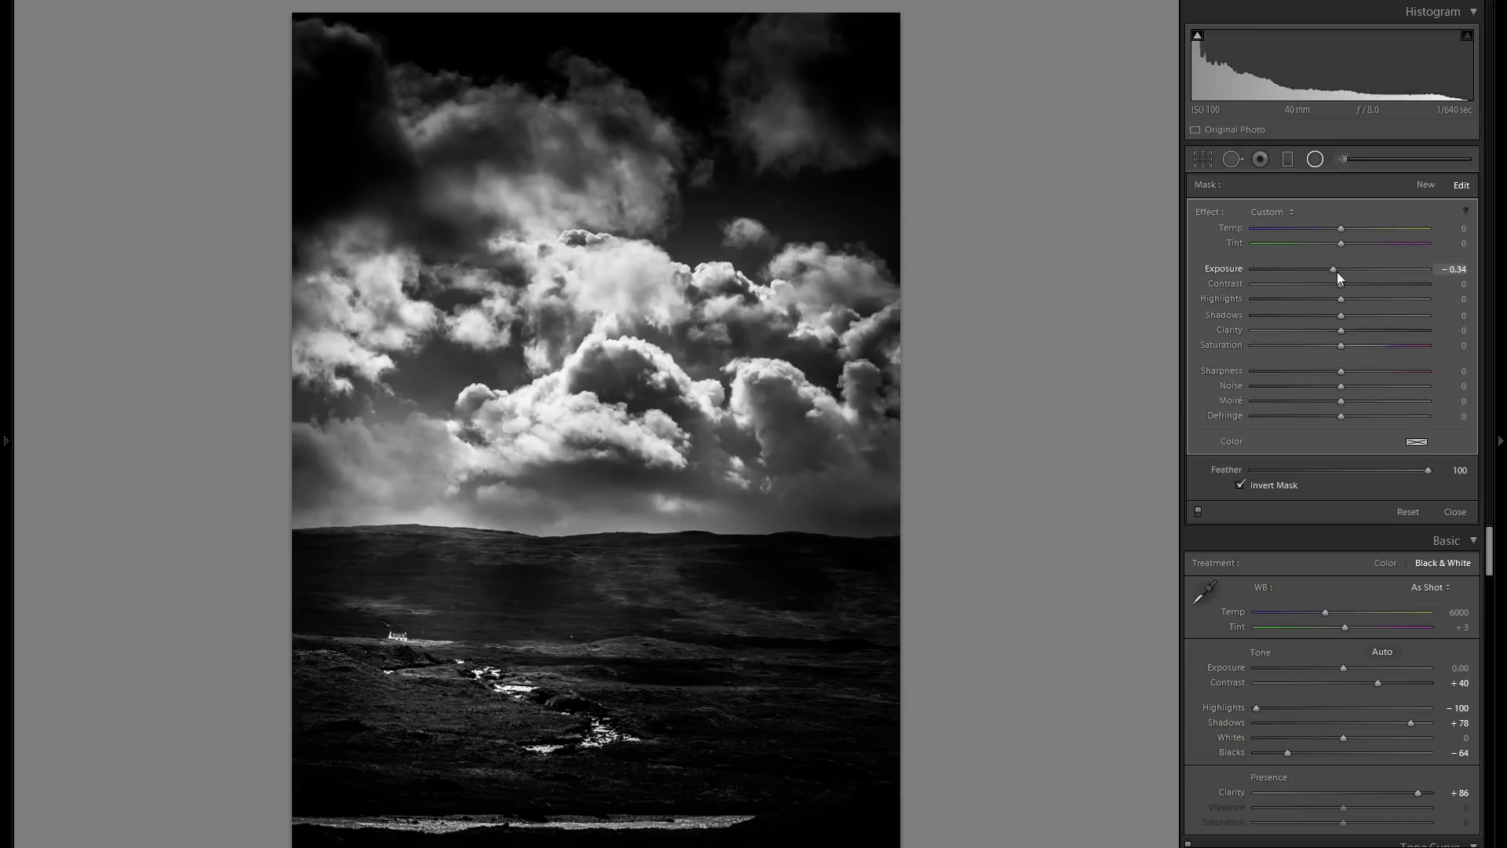
pyautogui.moveTo(402, 573); pyautogui.dragTo(518, 588)
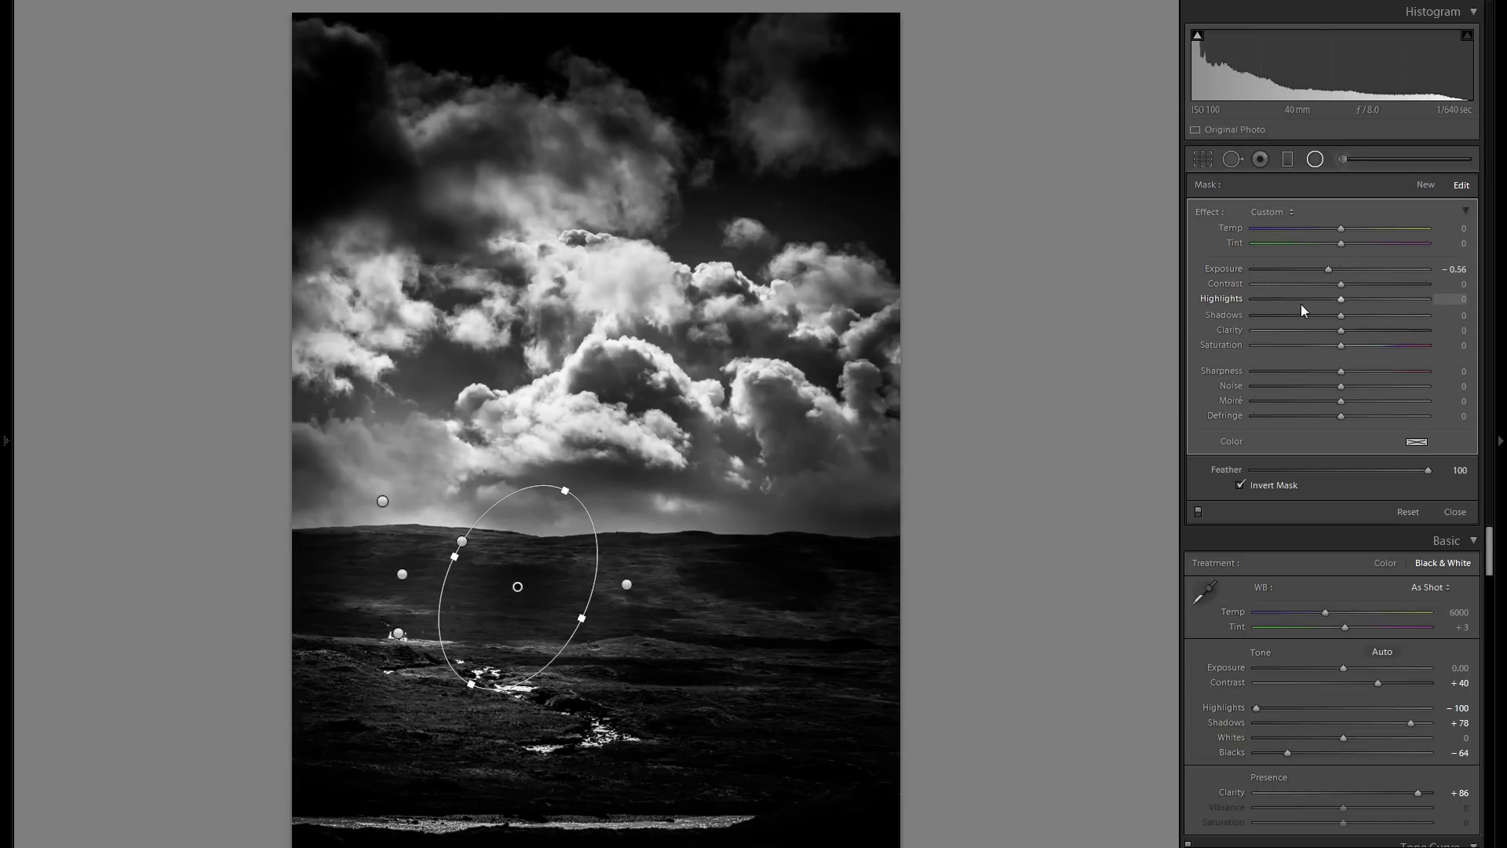
pyautogui.moveTo(1331, 269); pyautogui.dragTo(1308, 270)
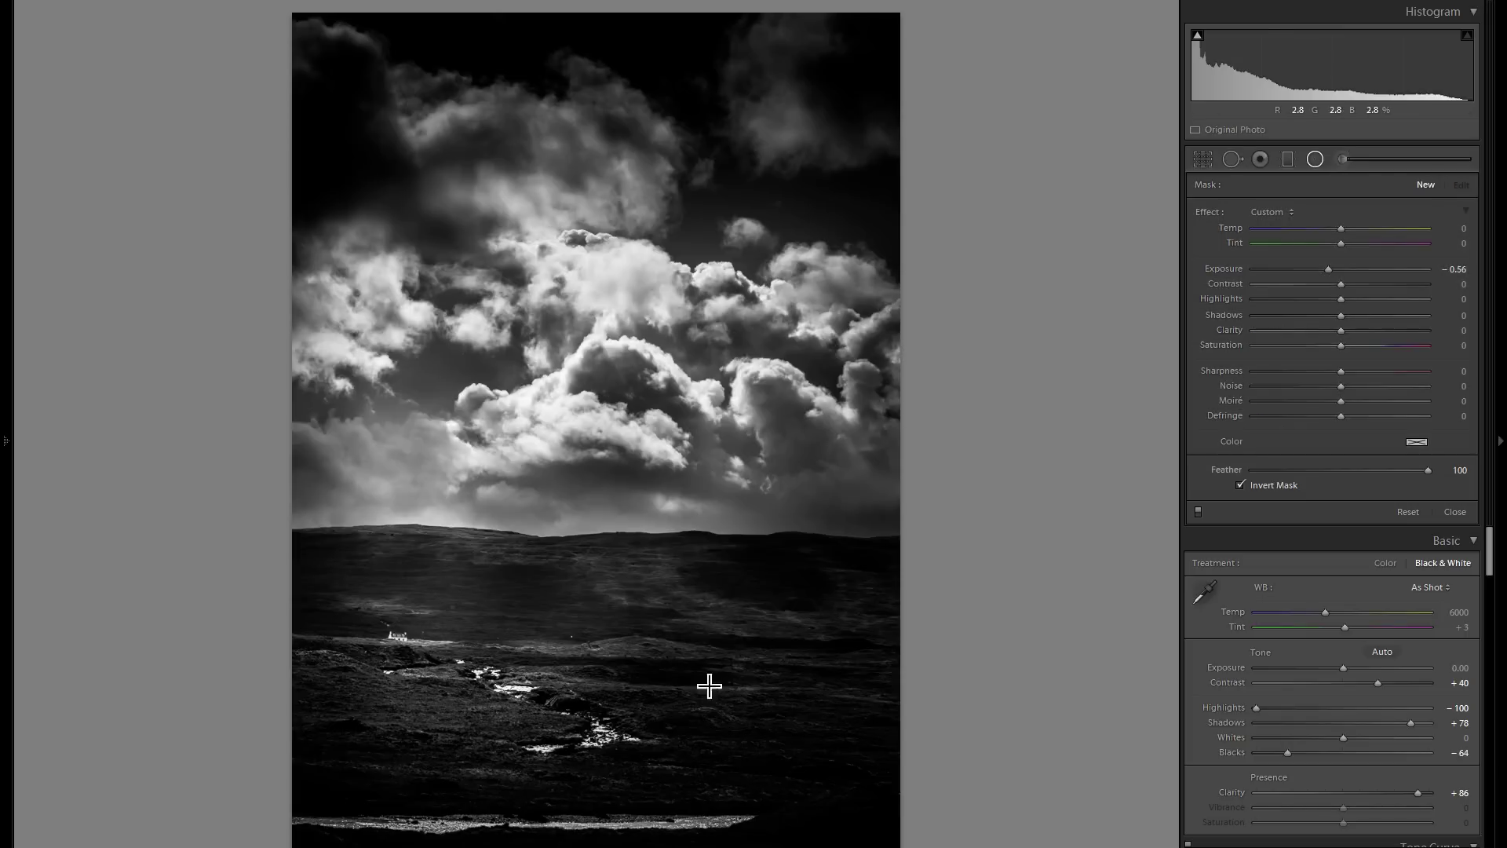
# Step: Add a wide radial area over the stream foreground at Exposure +0.27
pyautogui.moveTo(412, 701); pyautogui.dragTo(743, 784)
pyautogui.moveTo(594, 733); pyautogui.dragTo(645, 730)
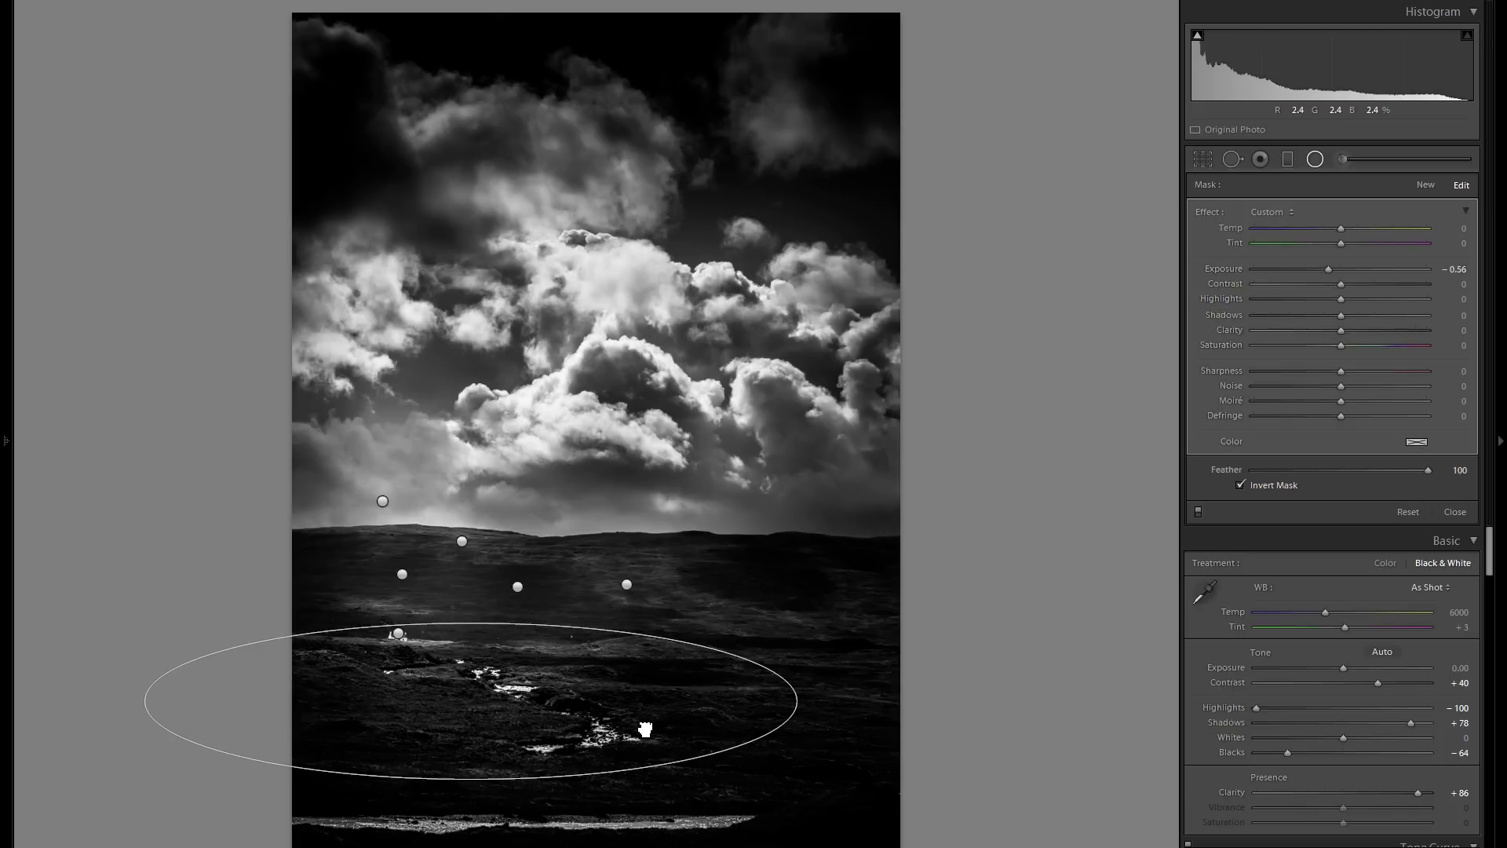
pyautogui.moveTo(1333, 268); pyautogui.dragTo(1346, 266)
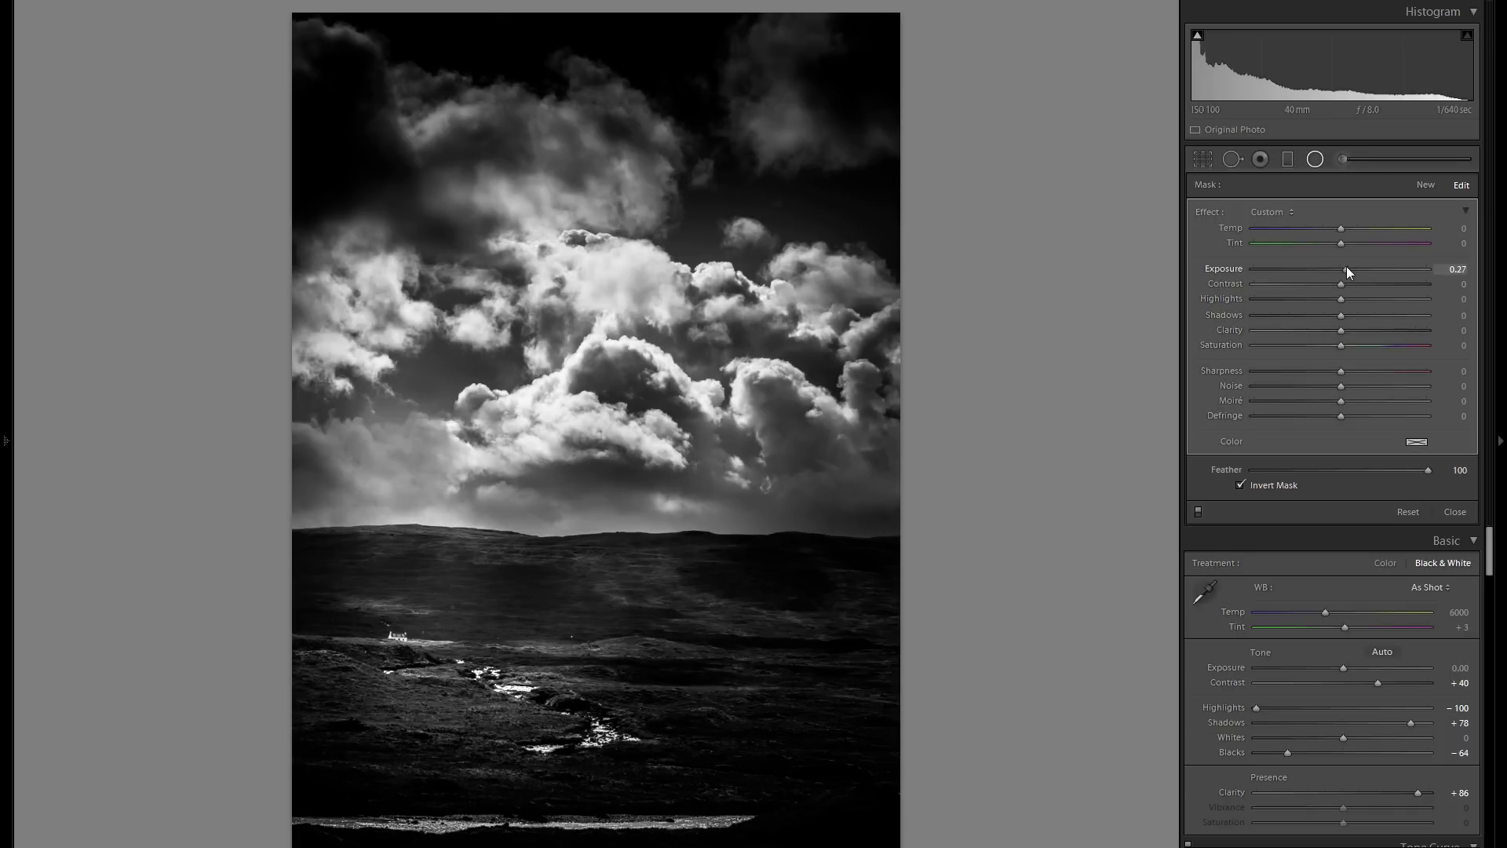
pyautogui.moveTo(521, 696); pyautogui.dragTo(702, 679)
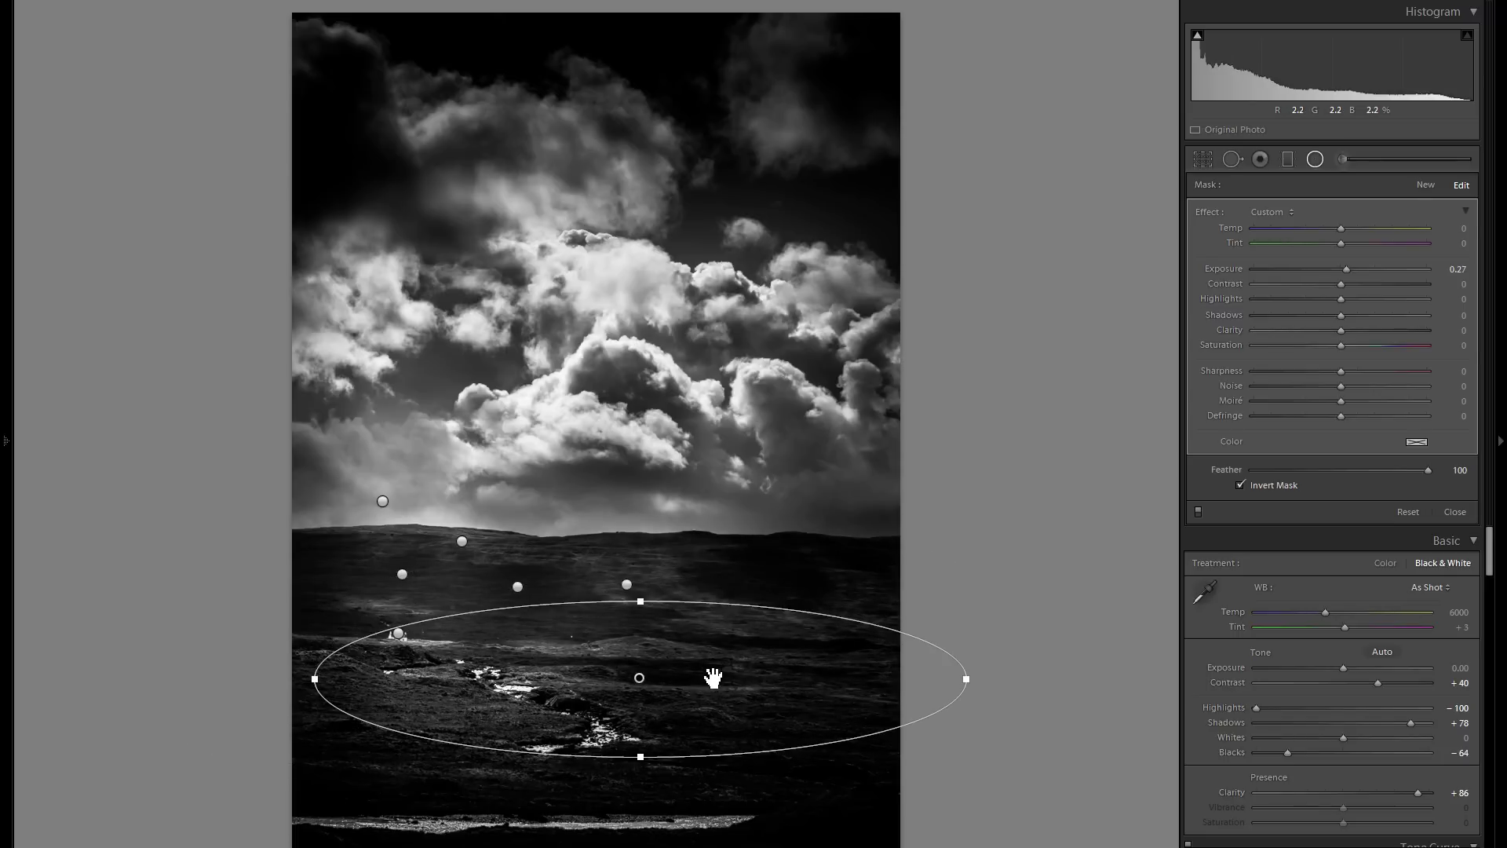
pyautogui.press('Return')
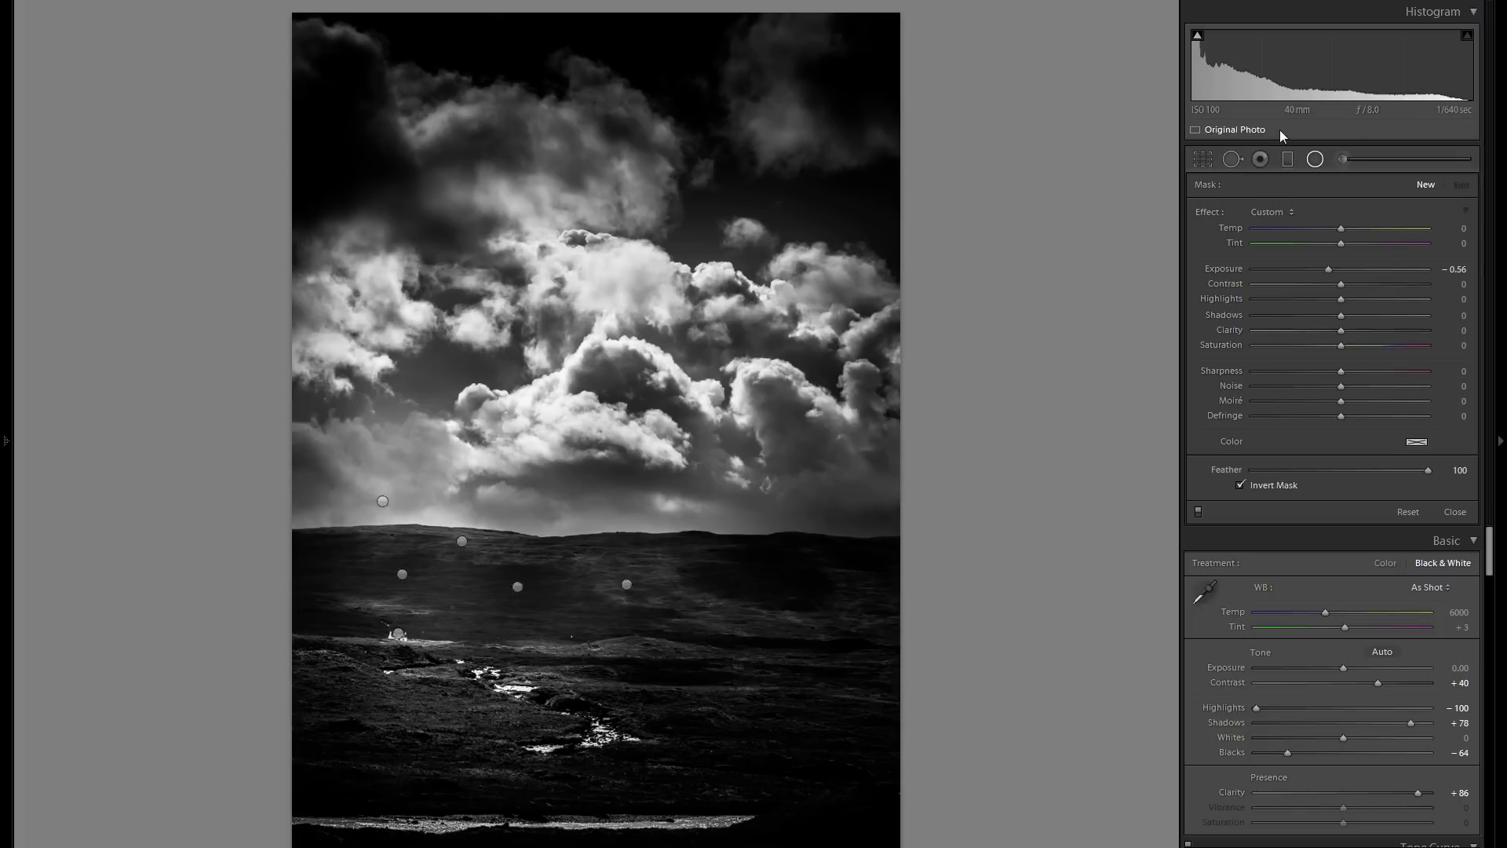
pyautogui.click(1318, 157)
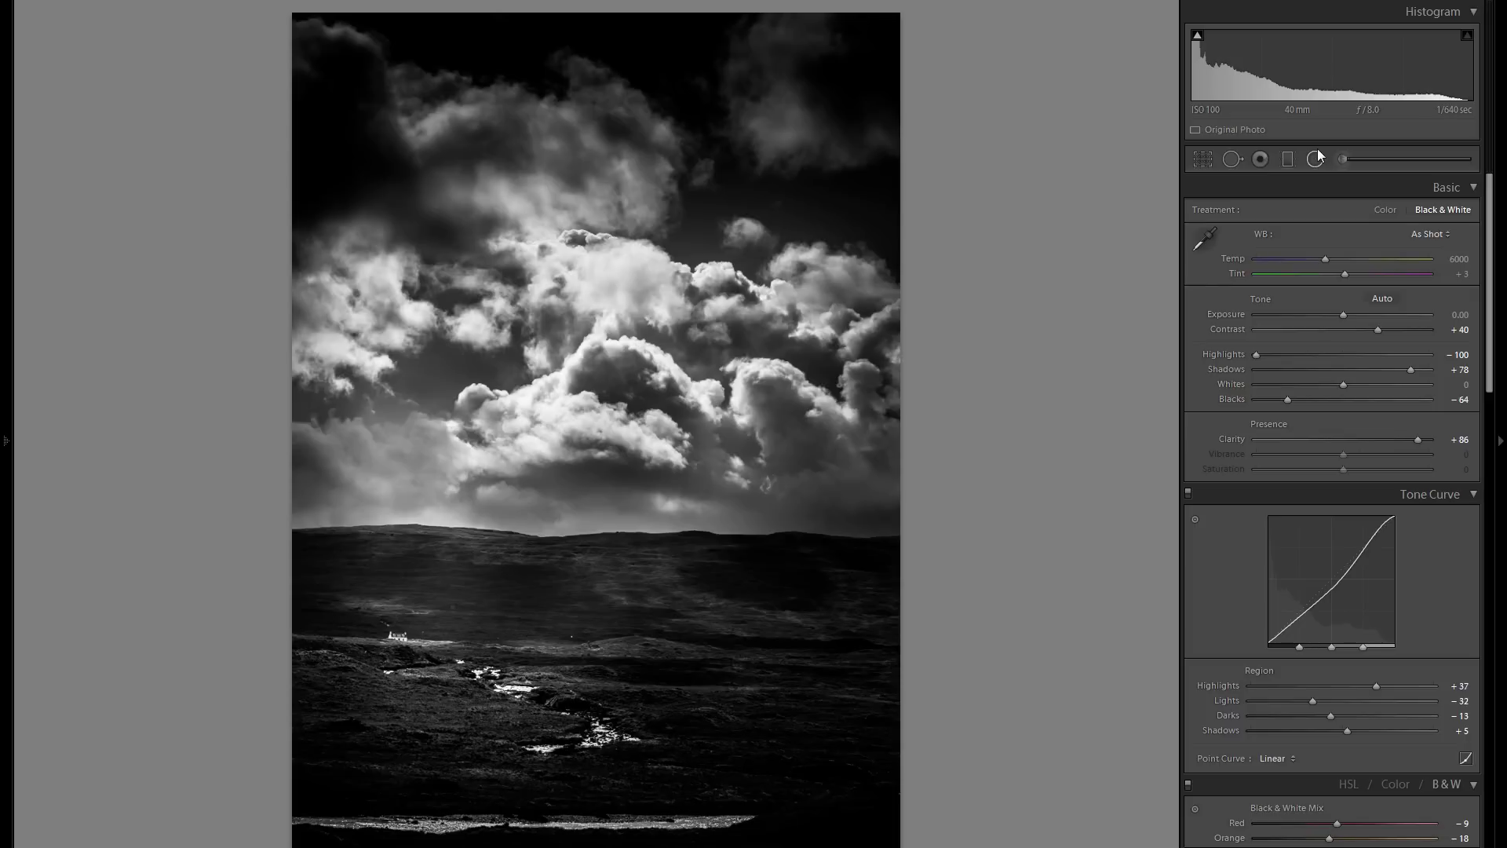
# Step: Add a radial filter along the right horizon at Exposure −0.74, then lower Tone Curve Highlights to +10
pyautogui.click(1315, 158)
pyautogui.moveTo(348, 542); pyautogui.dragTo(864, 596)
pyautogui.moveTo(531, 557); pyautogui.dragTo(707, 565)
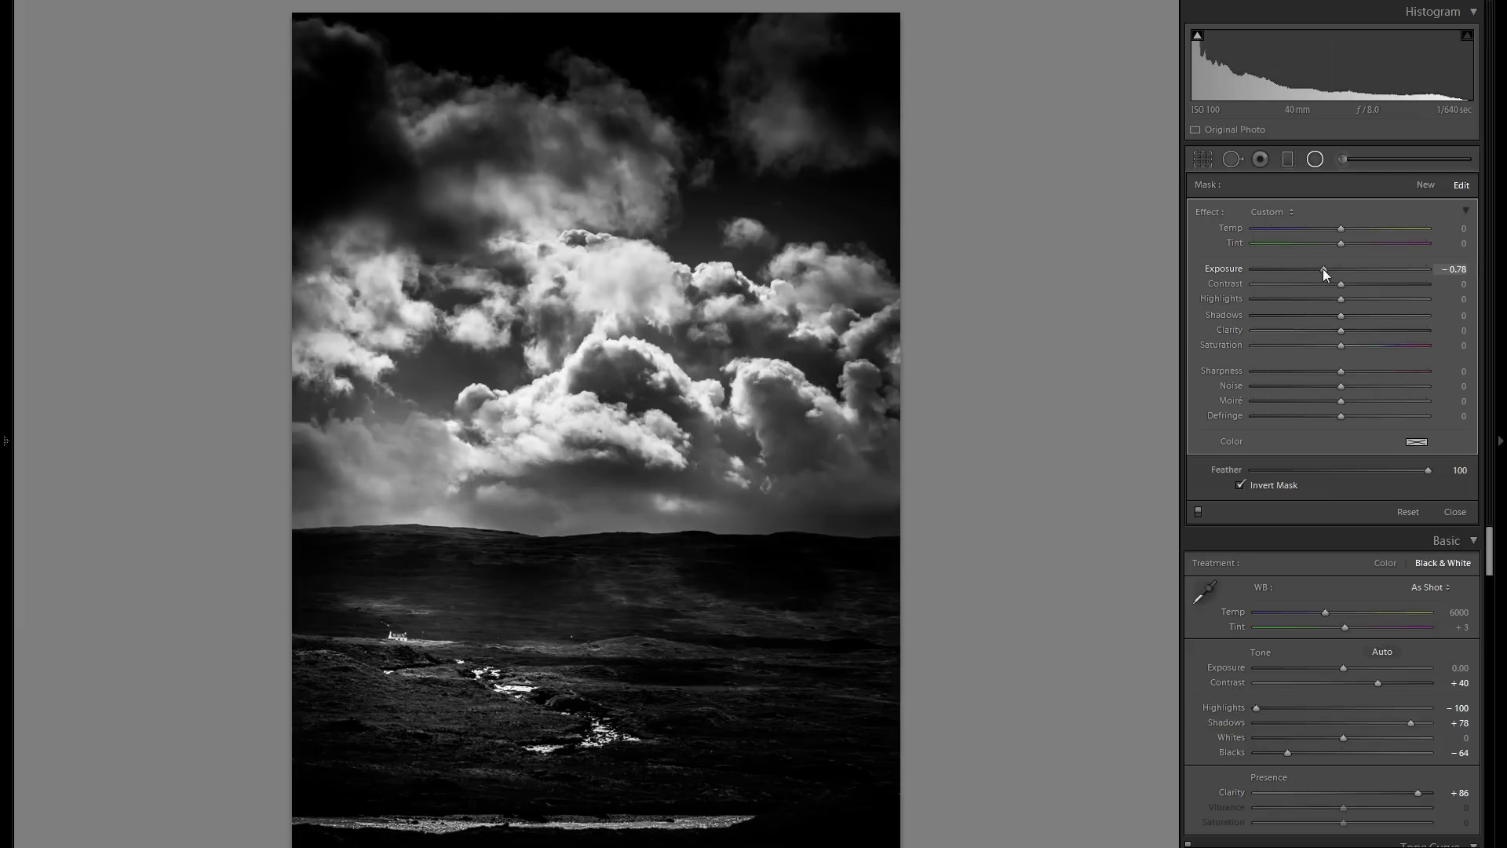
pyautogui.moveTo(1321, 269); pyautogui.dragTo(1319, 269)
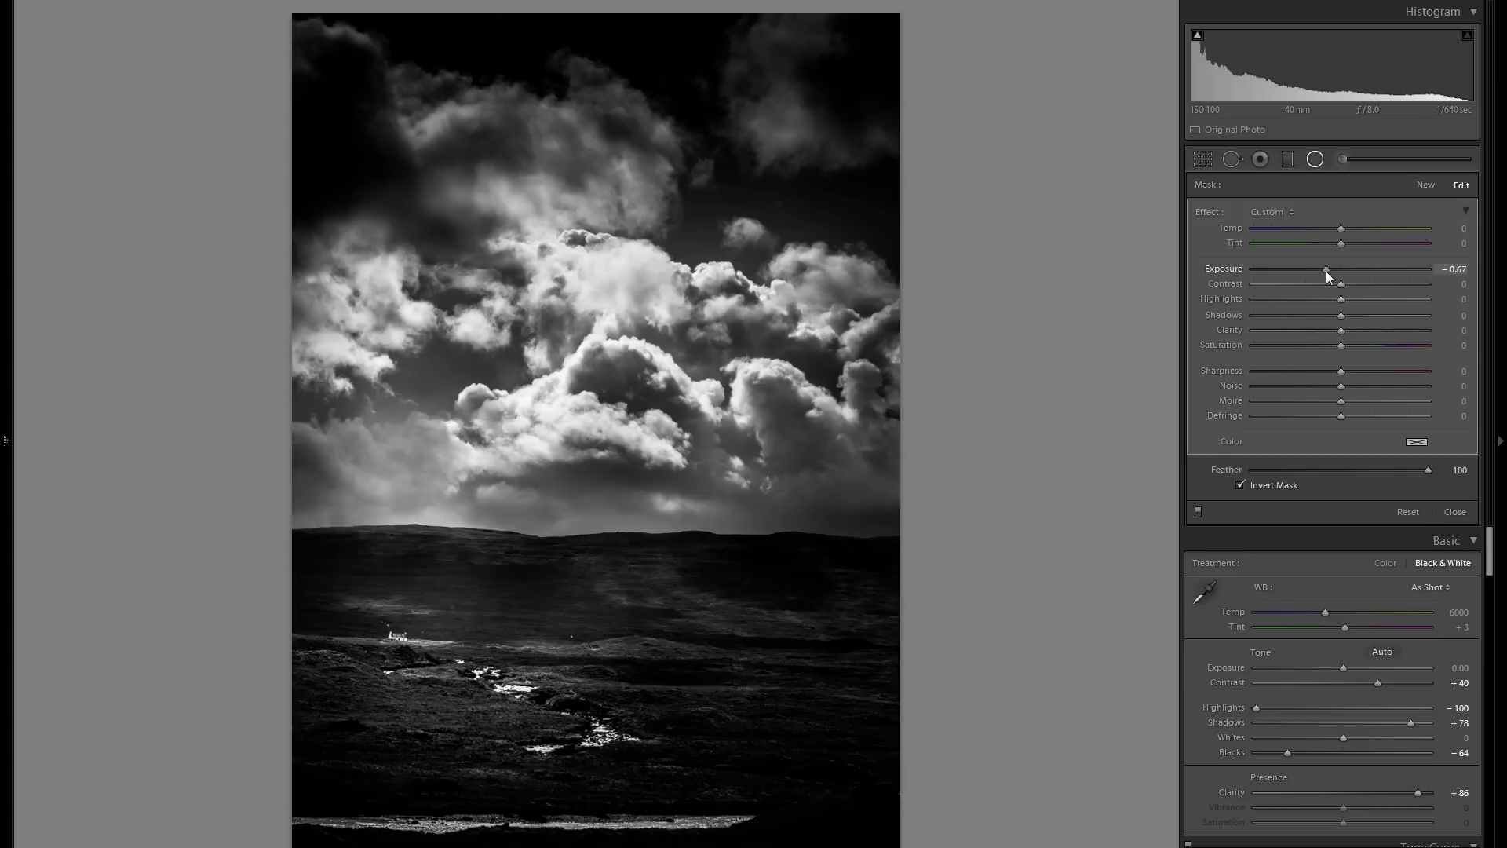
pyautogui.click(1326, 271)
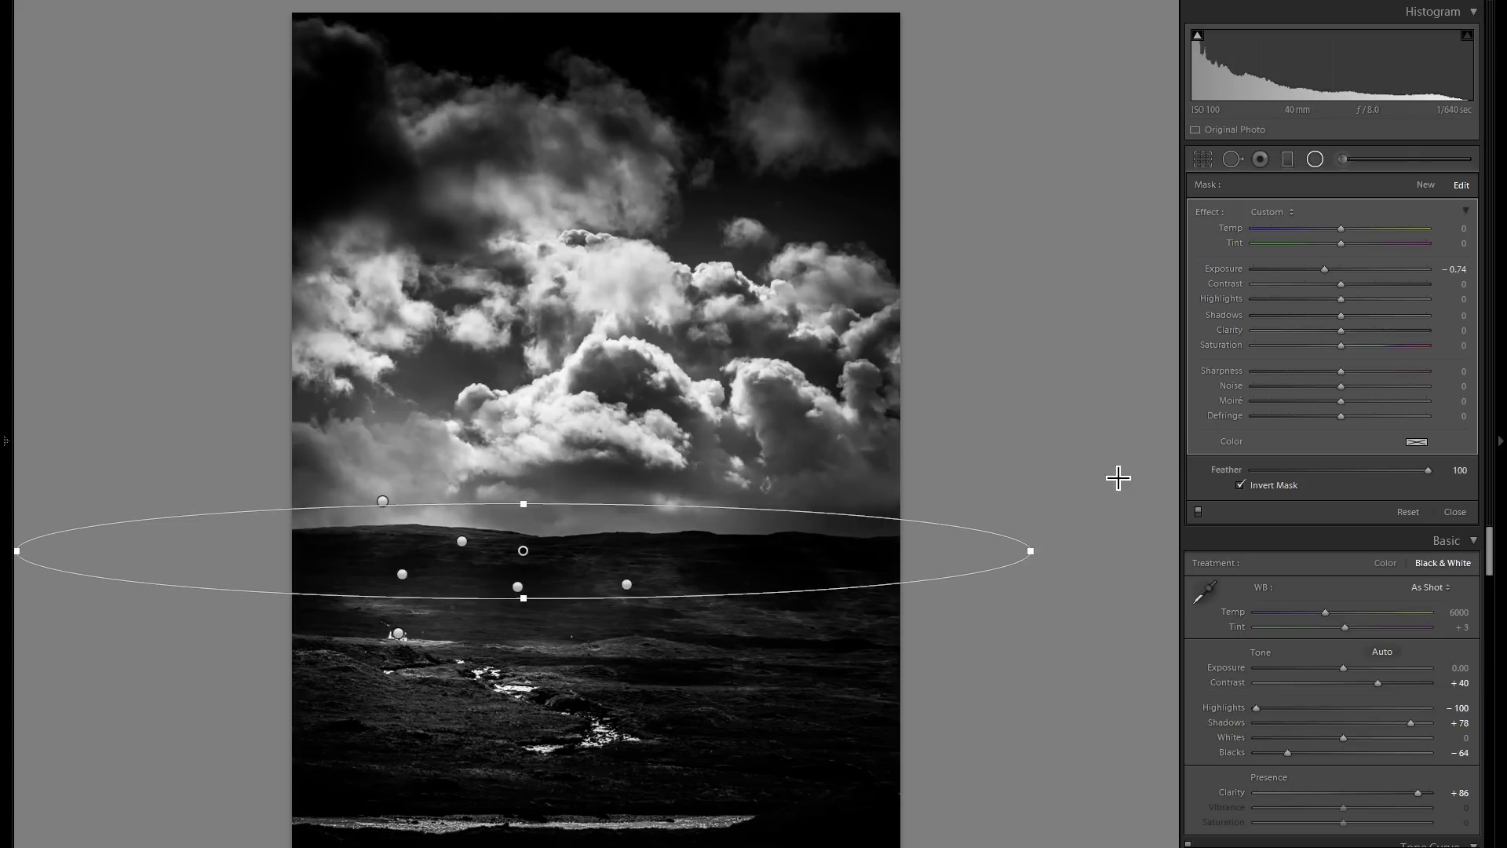
pyautogui.click(1315, 160)
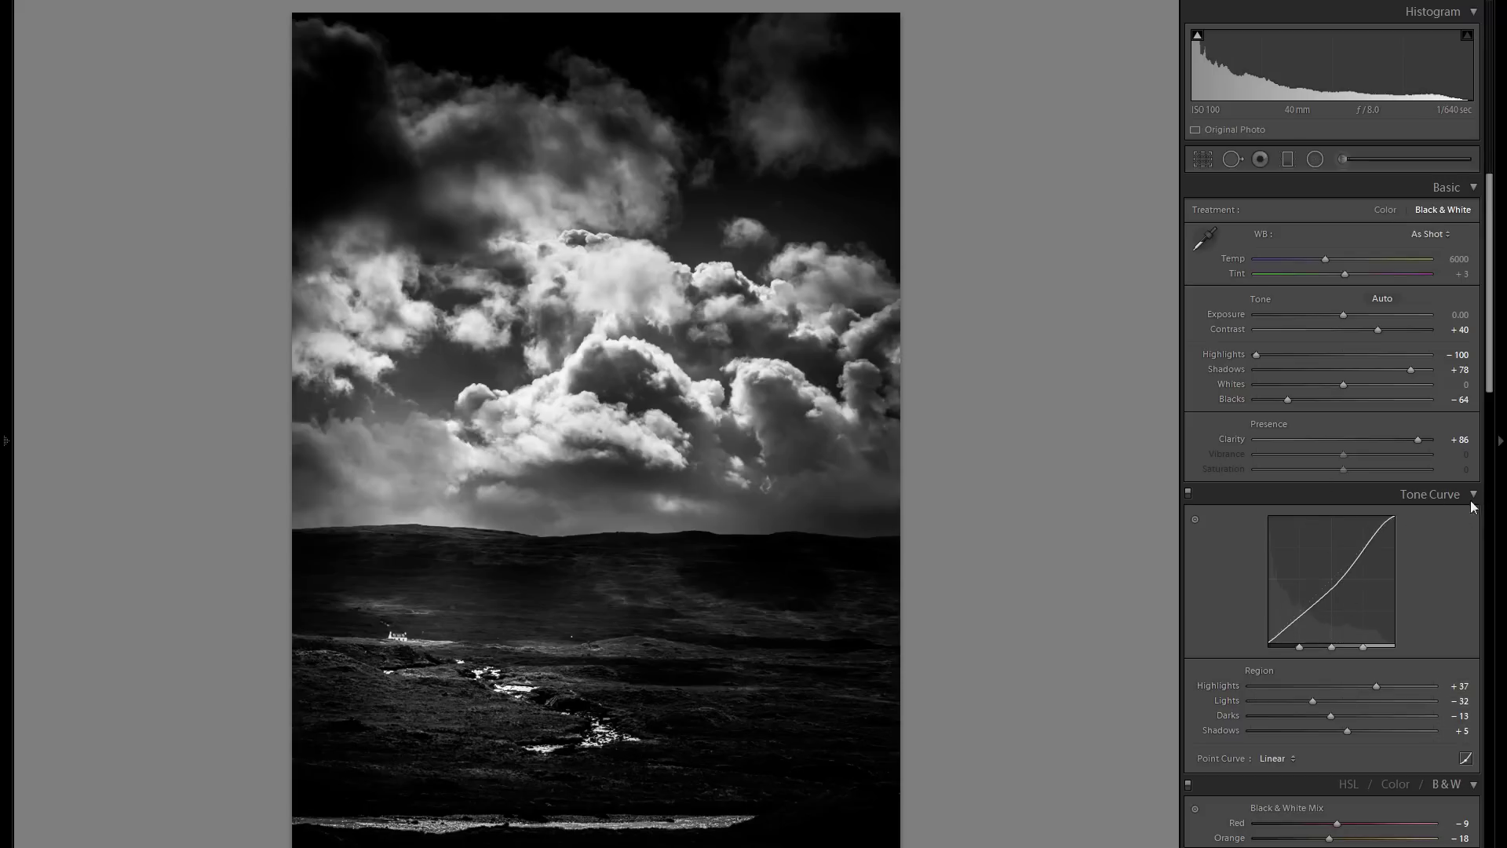
pyautogui.moveTo(1350, 687)
pyautogui.mouseDown()
pyautogui.moveTo(1335, 688)
pyautogui.moveTo(1372, 687)
pyautogui.moveTo(1349, 686)
pyautogui.mouseUp()
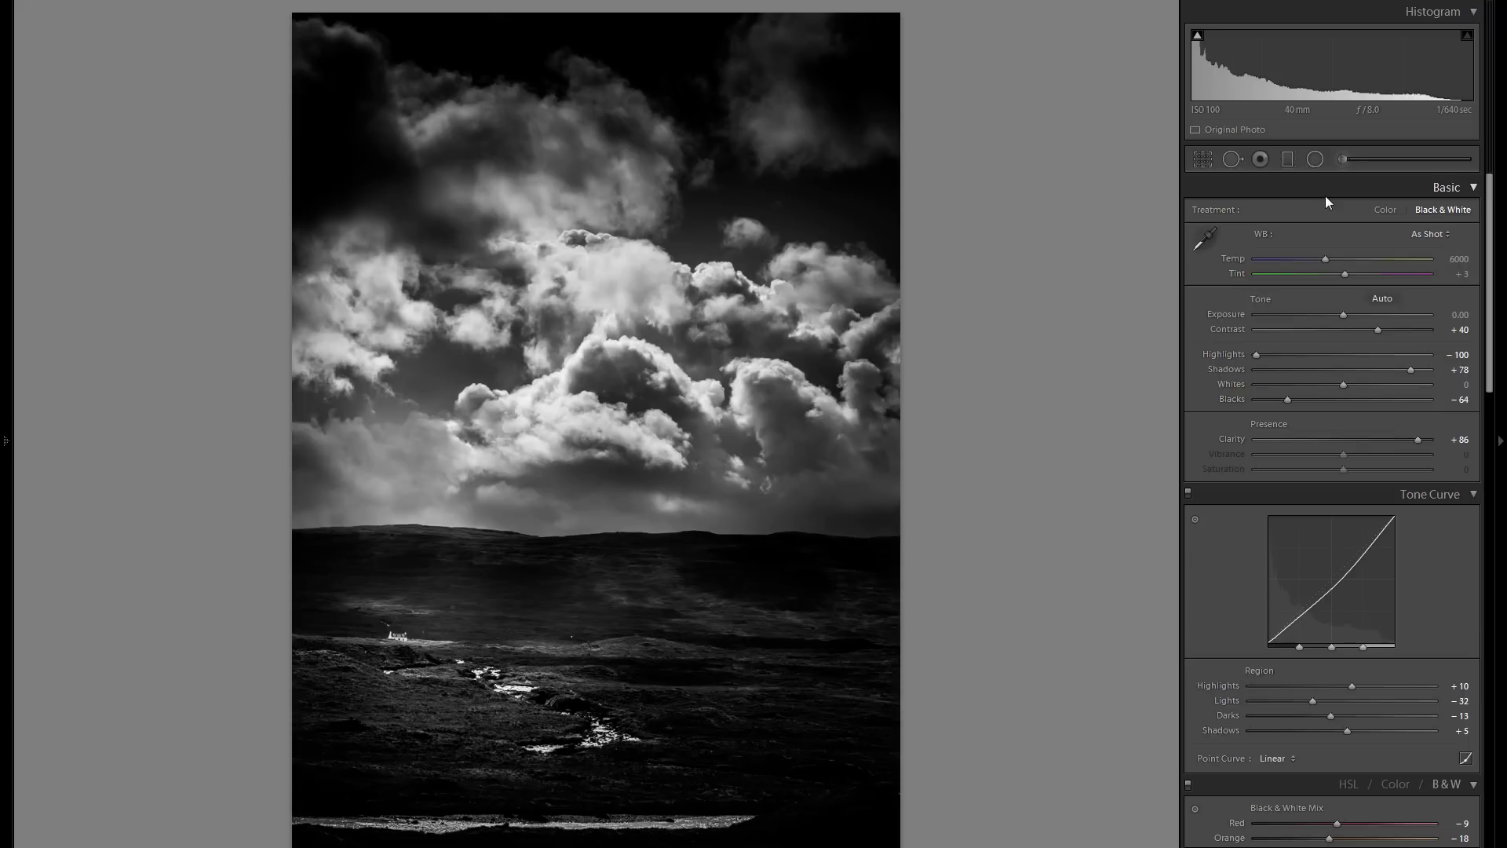
pyautogui.click(8, 471)
pyautogui.scroll(-20, 118, 588)
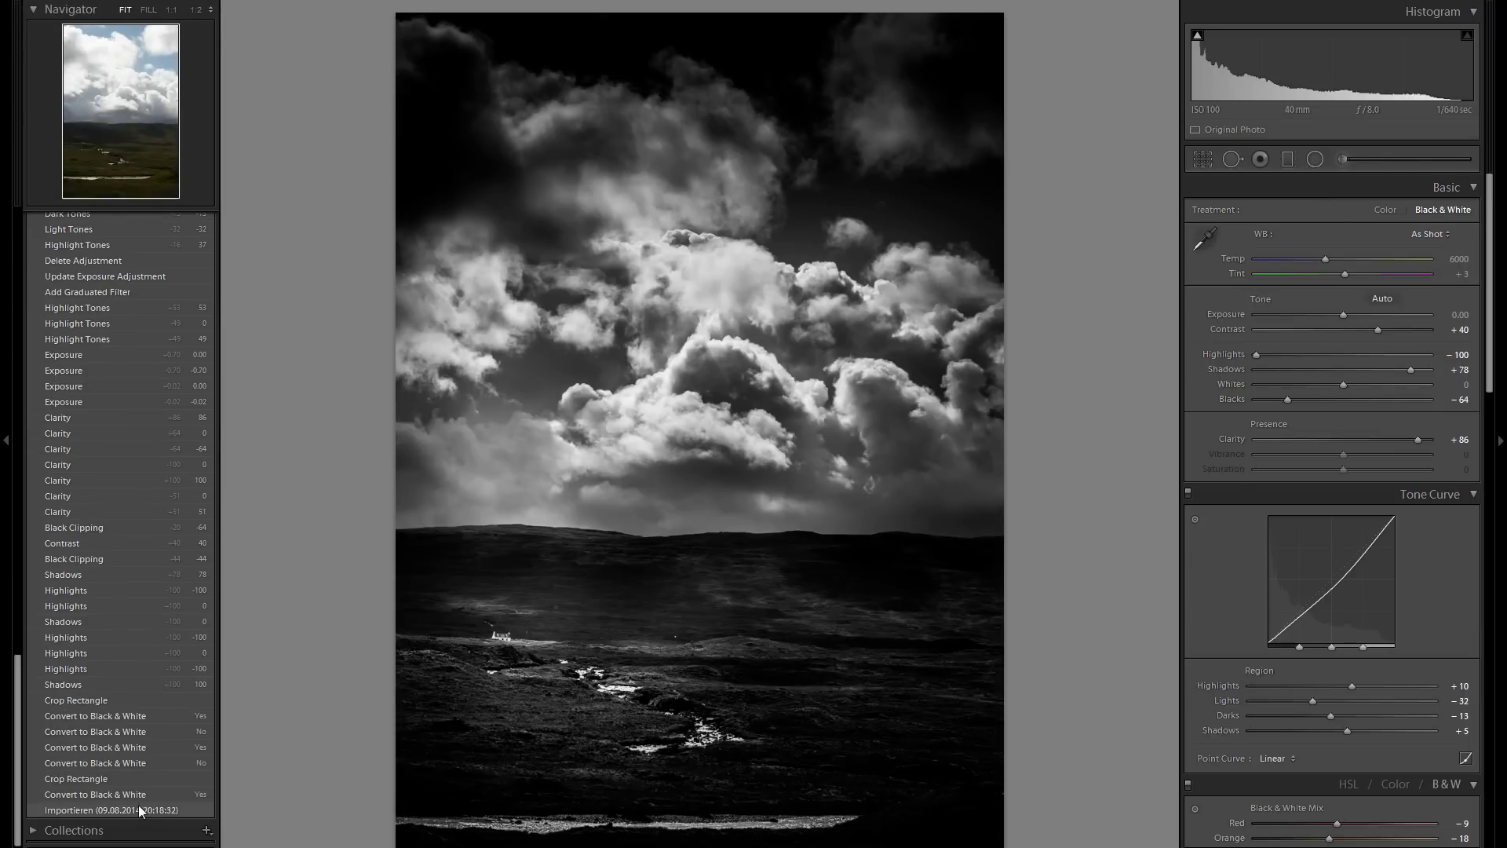
pyautogui.click(138, 811)
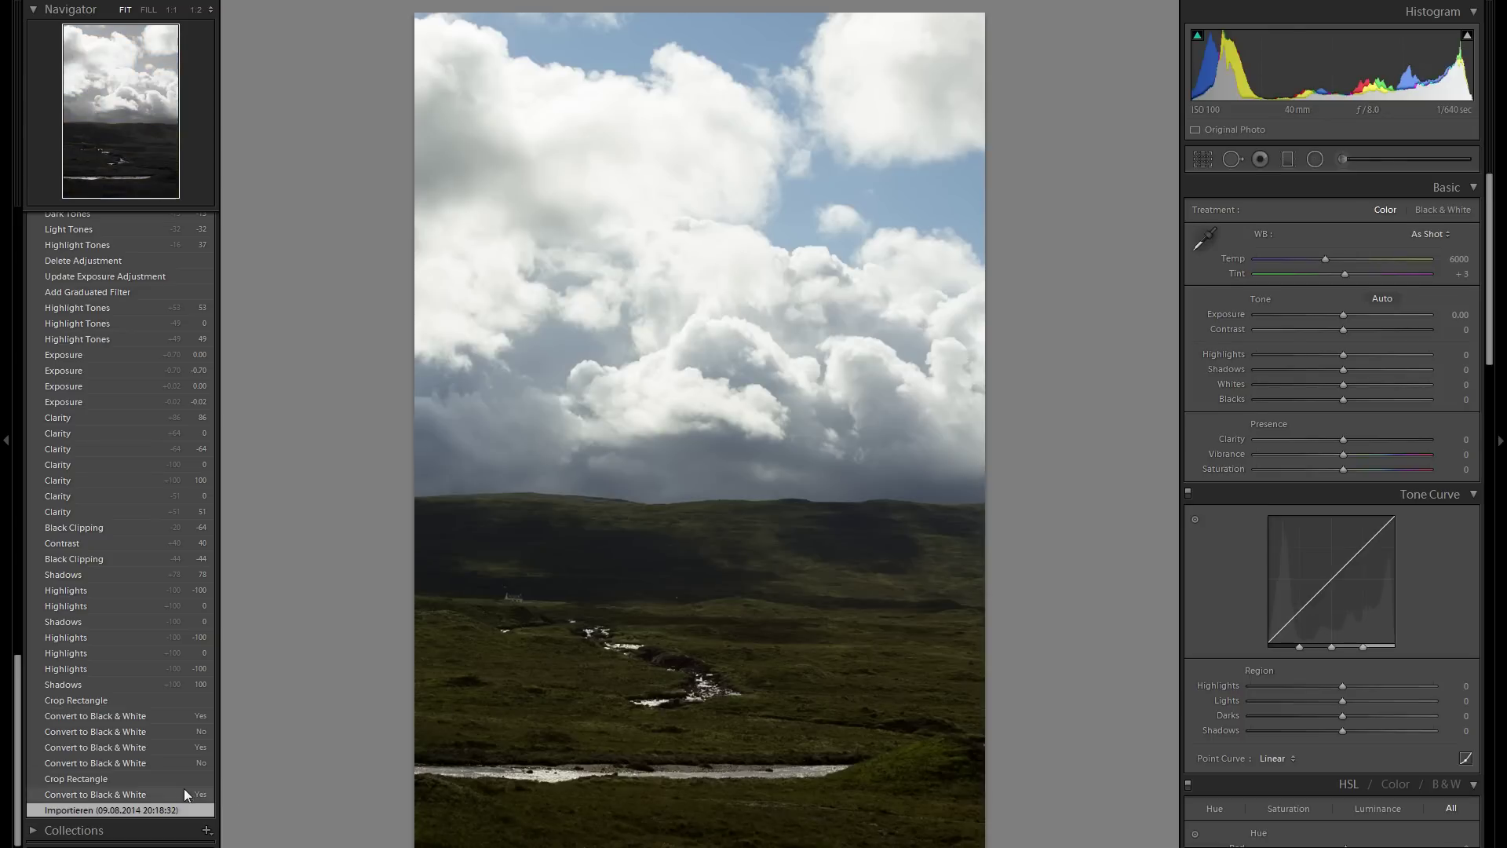
pyautogui.click(187, 795)
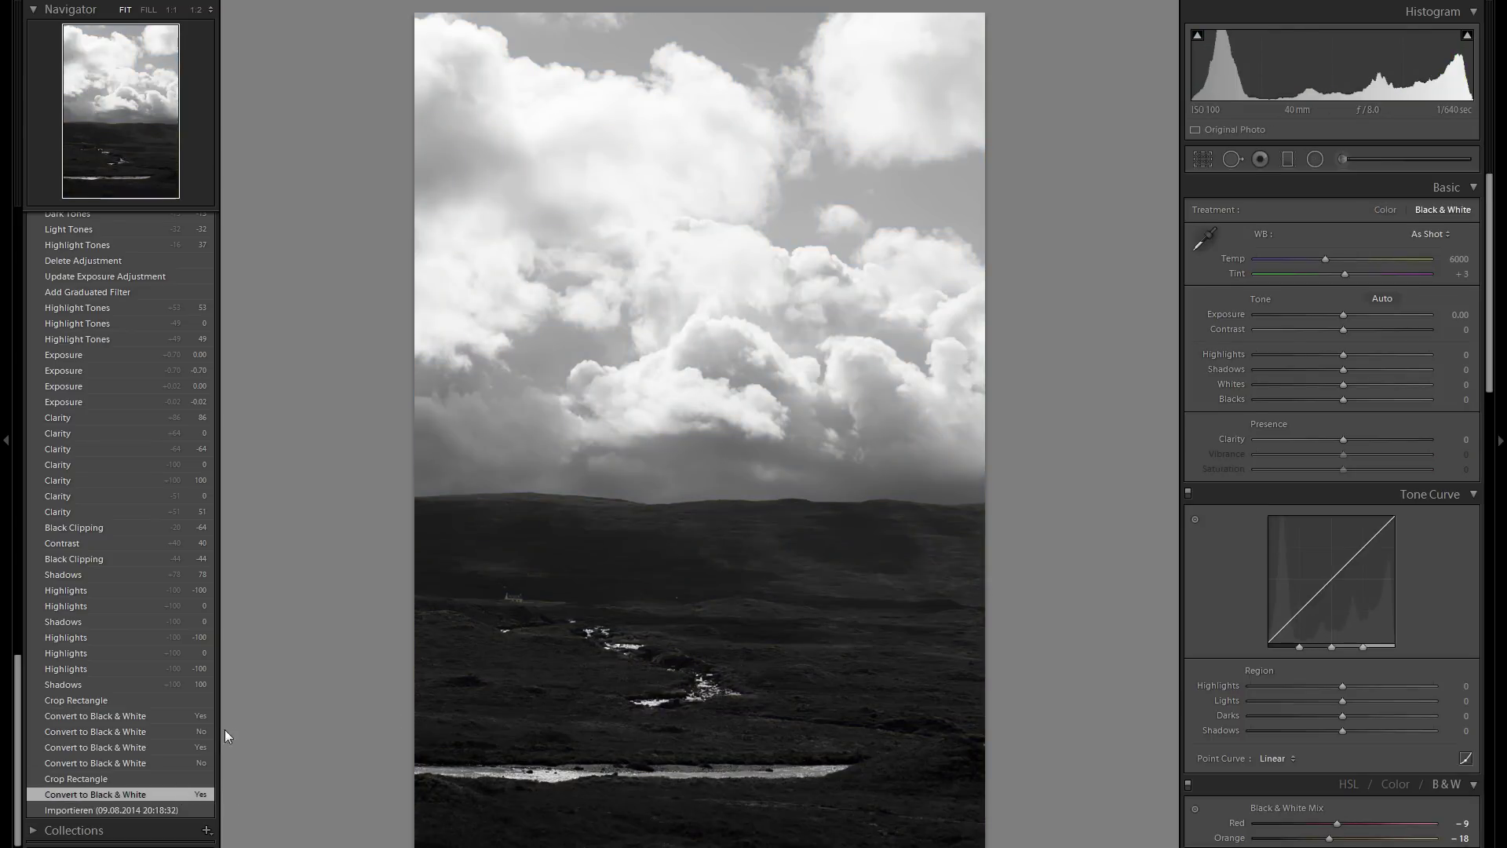
pyautogui.scroll(20, 120, 734)
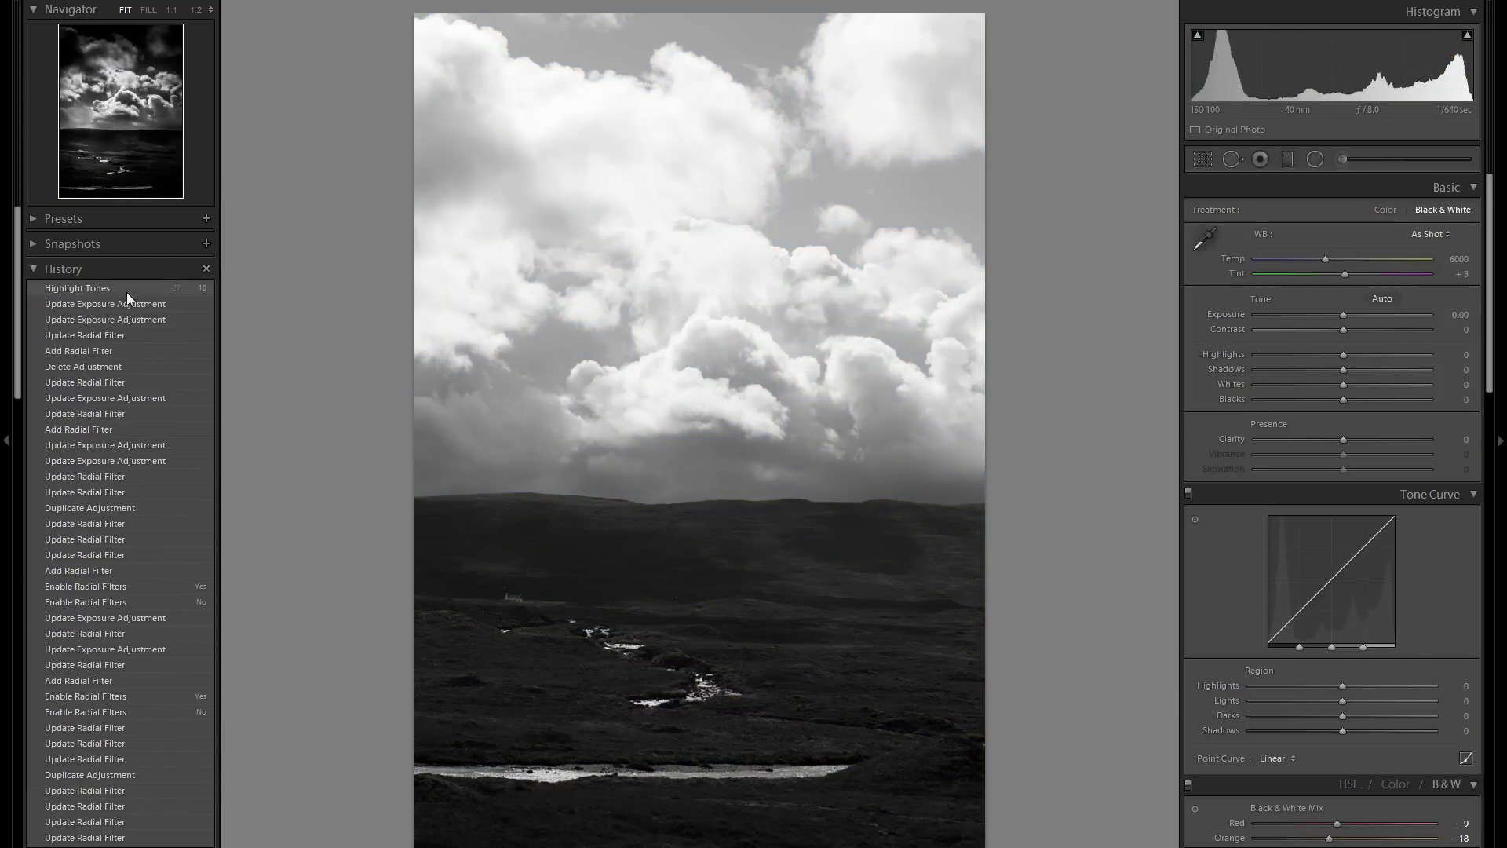
pyautogui.click(126, 290)
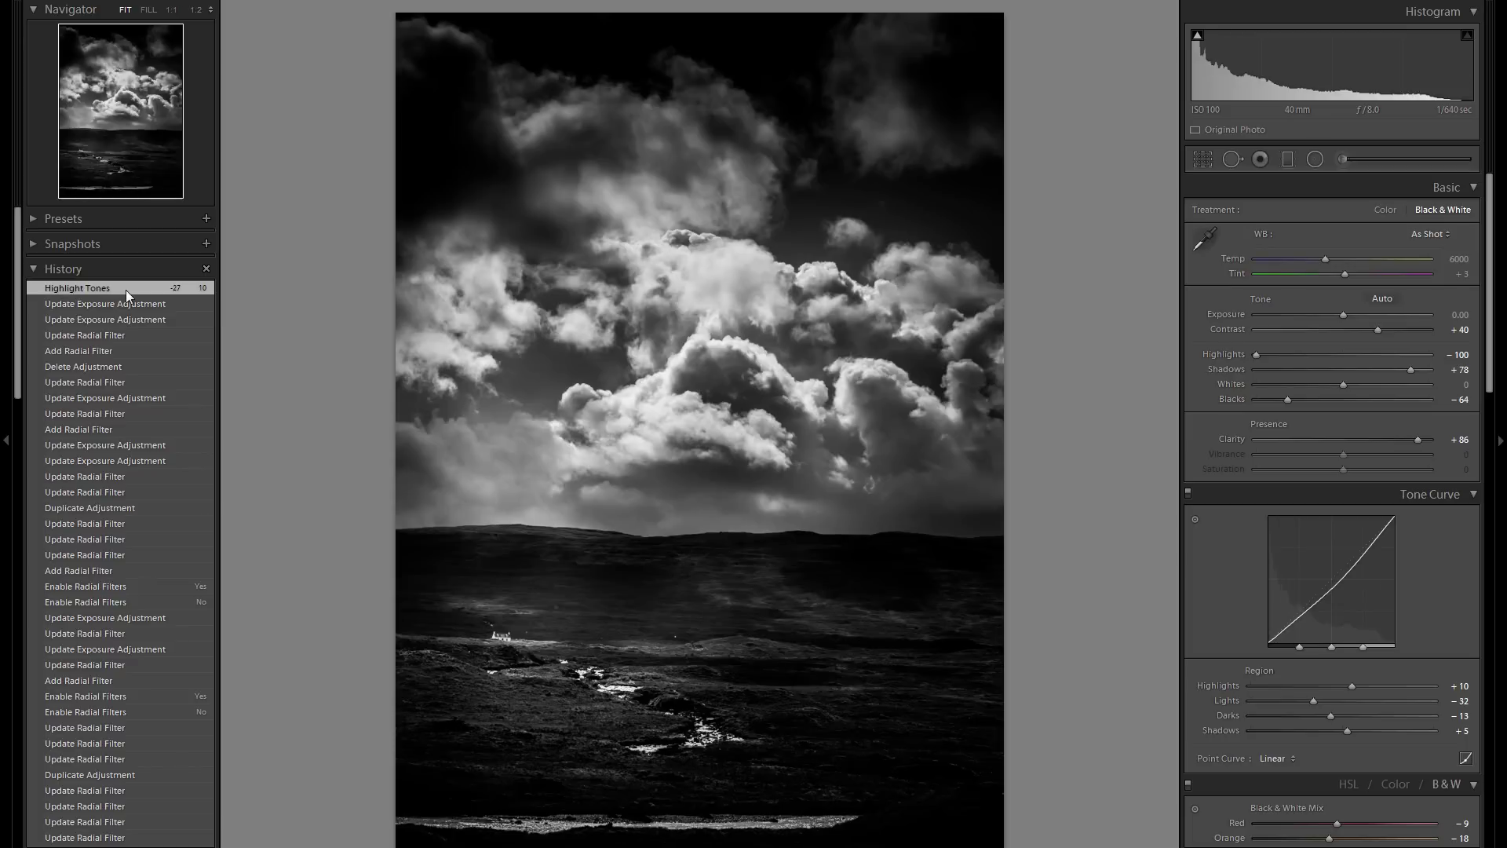
pyautogui.click(8, 342)
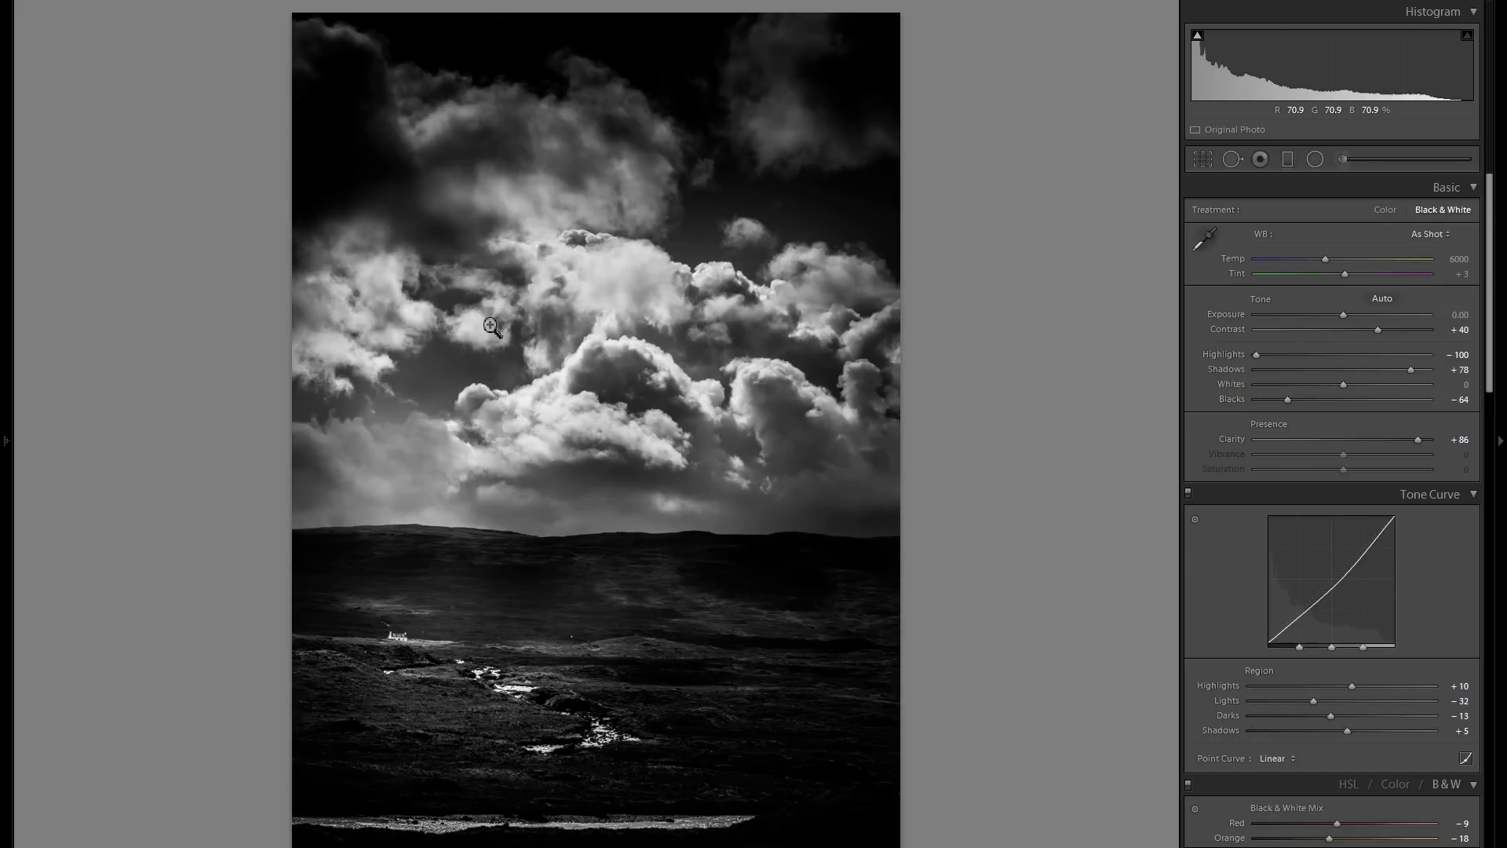
# Step: Show the colour original beside the black-and-white edit in Before/After view and scroll the Develop panels
pyautogui.press('y')
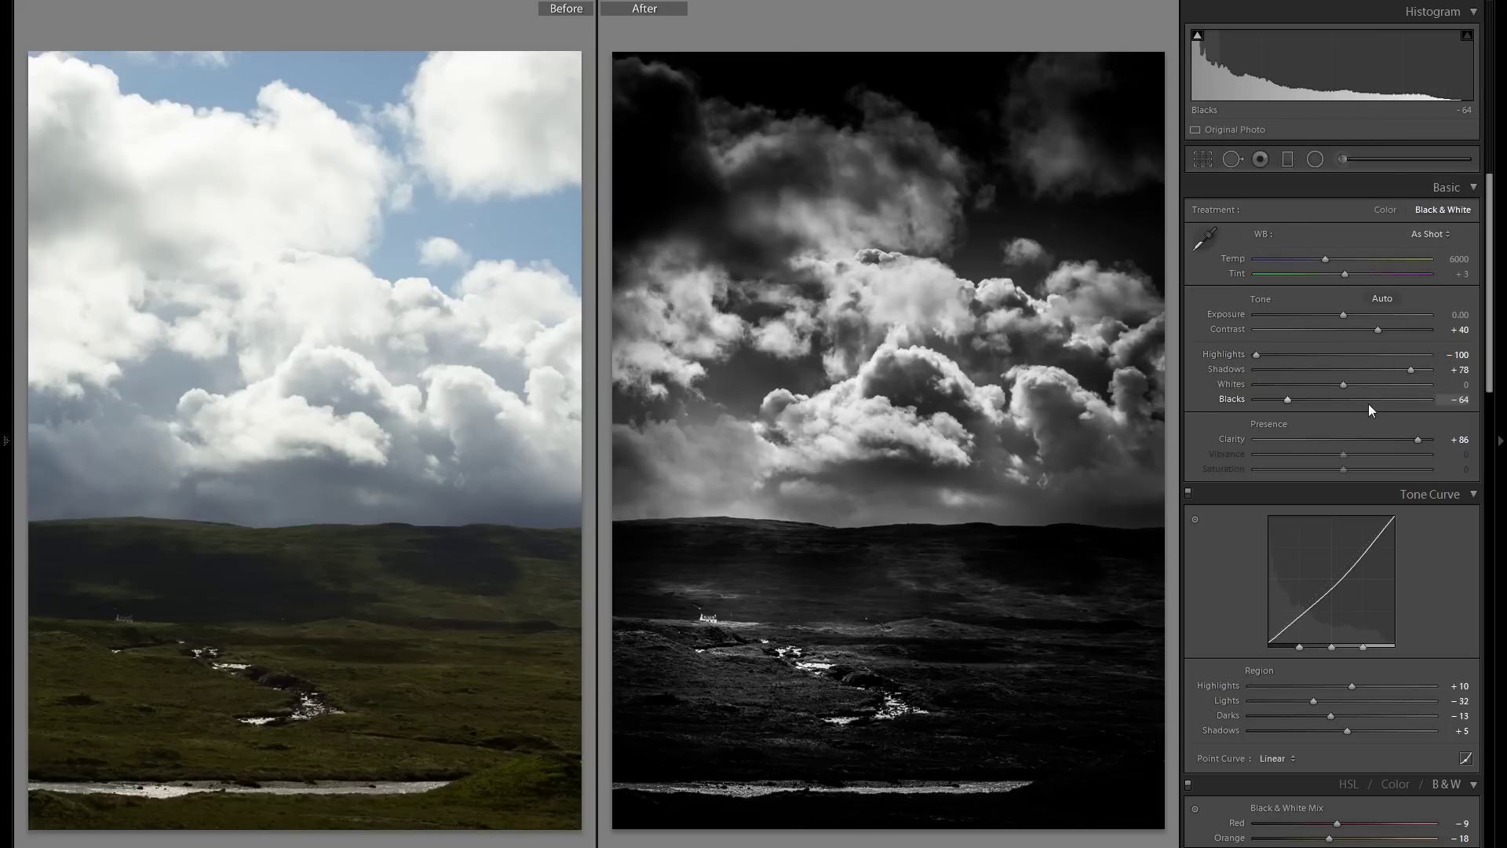
pyautogui.scroll(-3, 1345, 403)
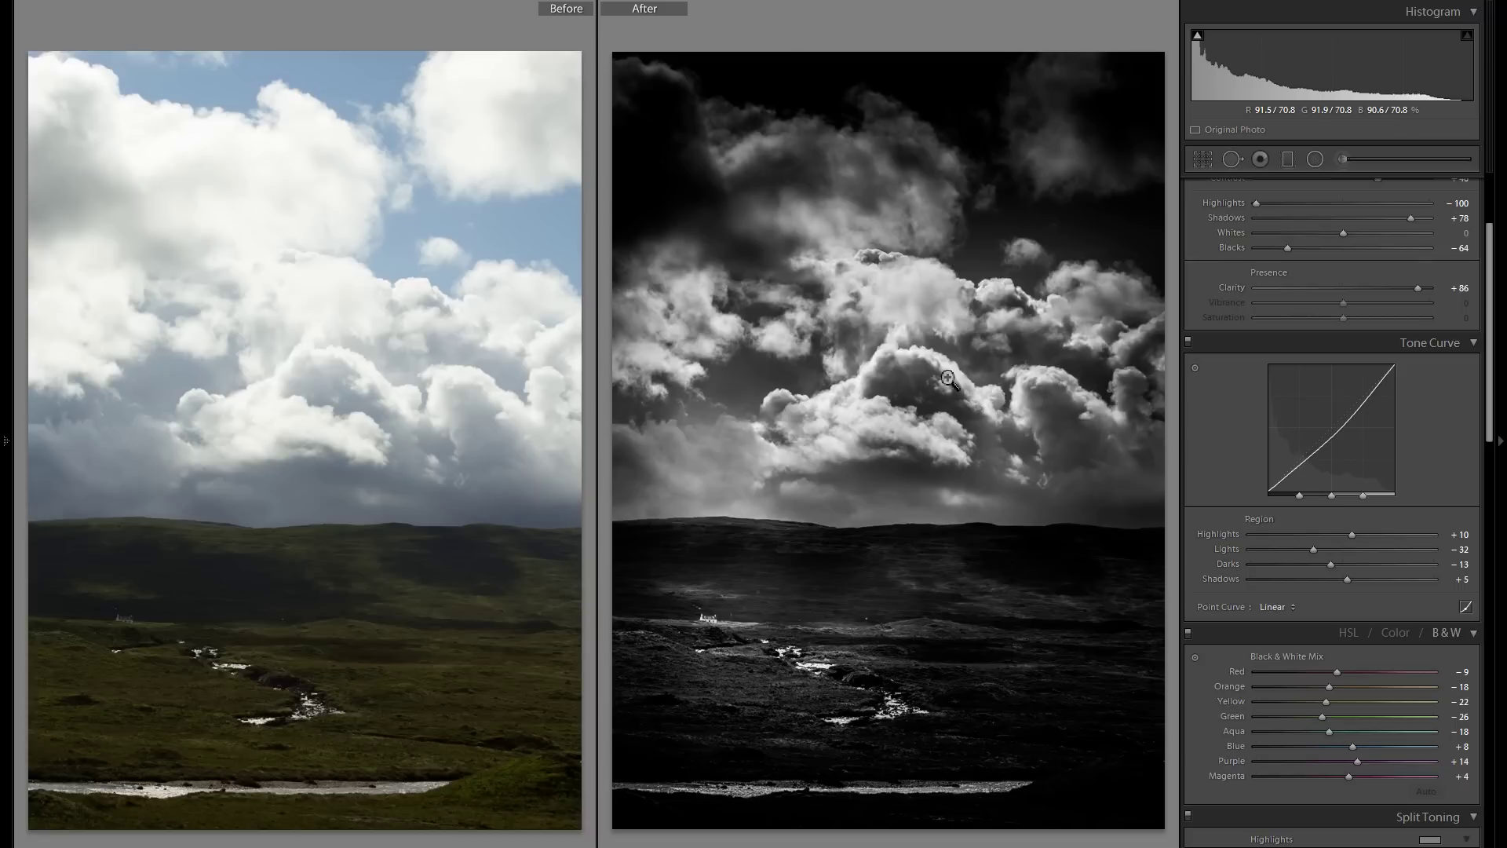
pyautogui.scroll(-10, 1333, 309)
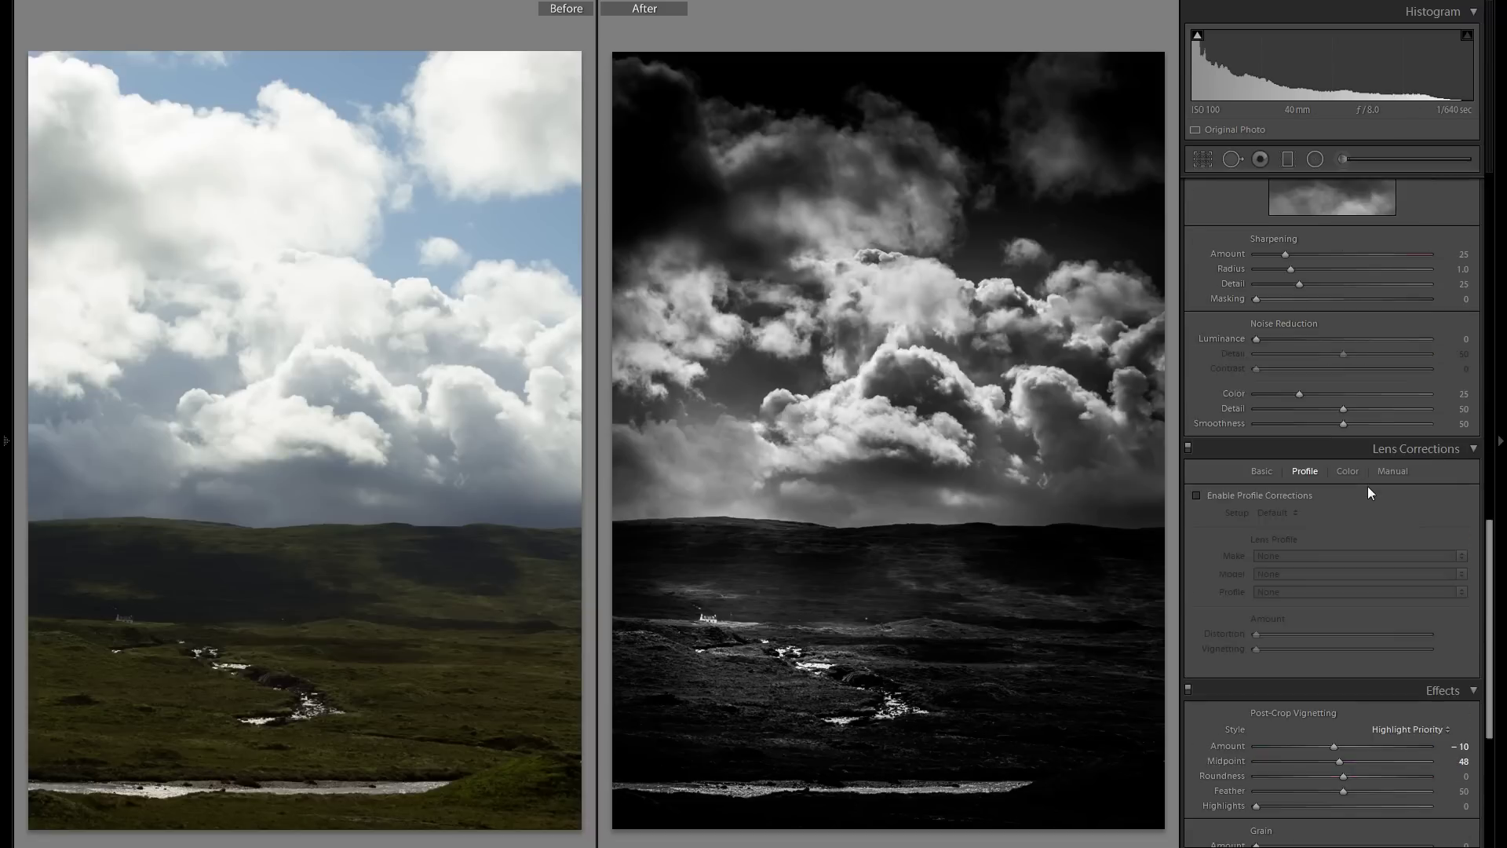
pyautogui.scroll(10, 1373, 489)
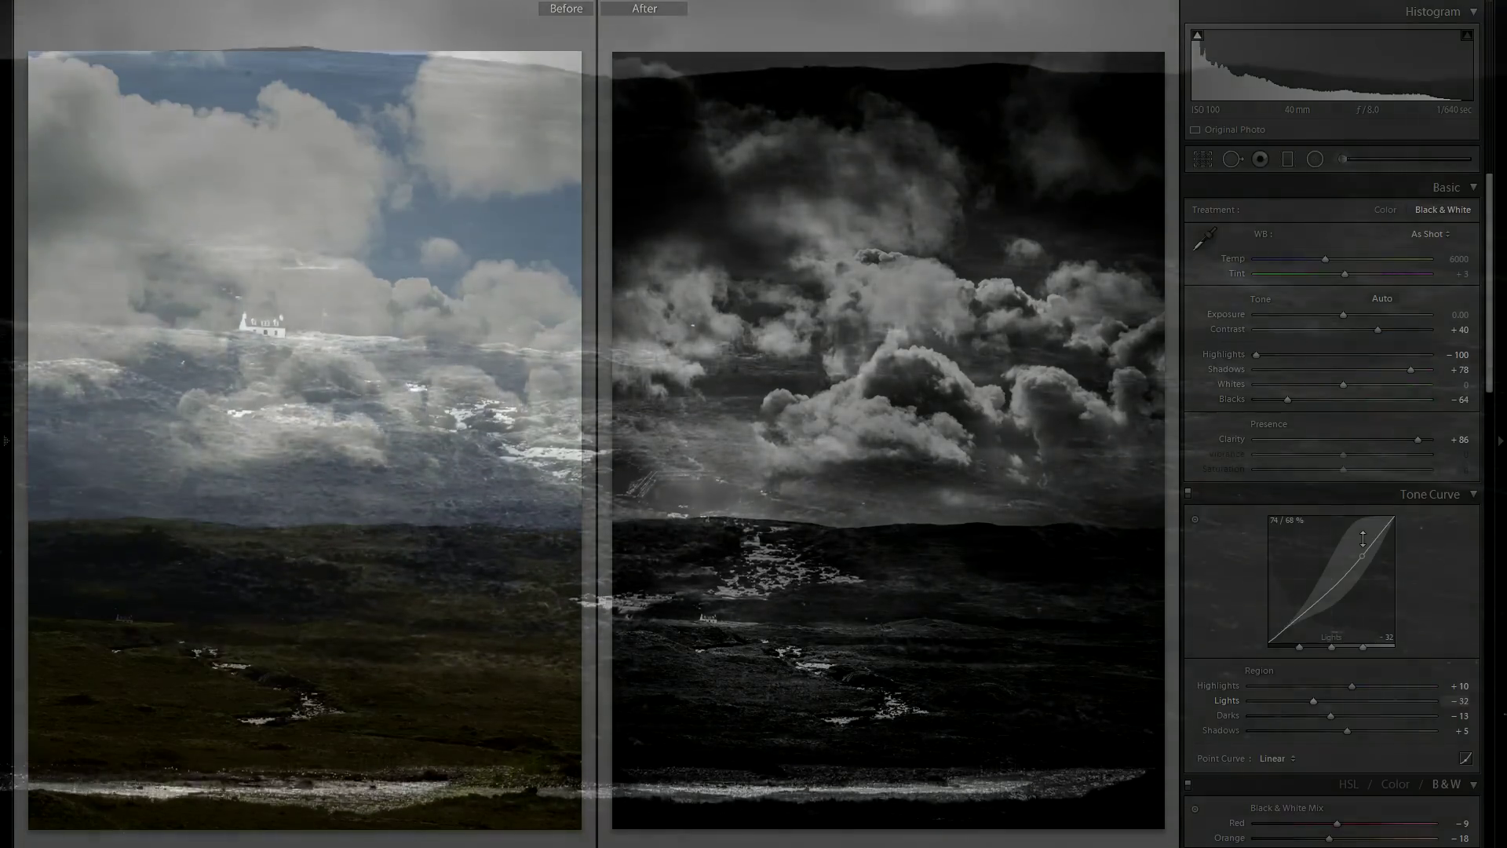